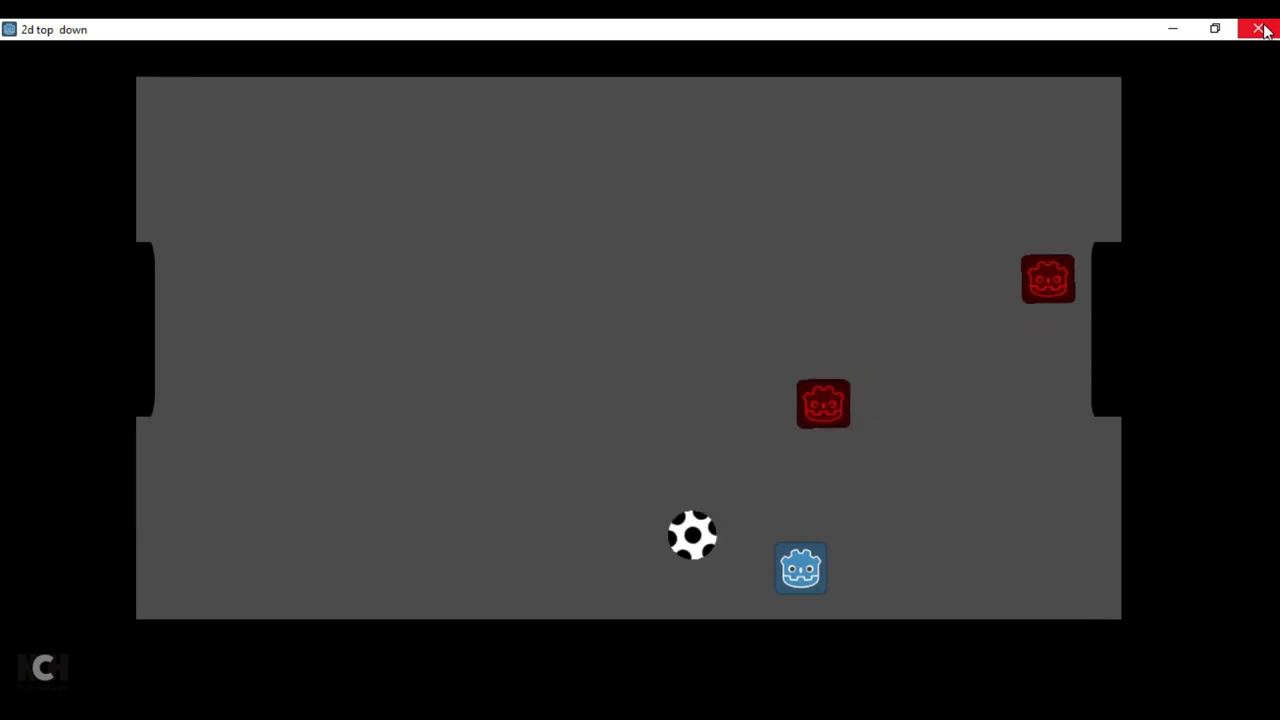
Close the running game and switch to the tutorialftbal scene.
left_click(1258, 29)
left_click(393, 92)
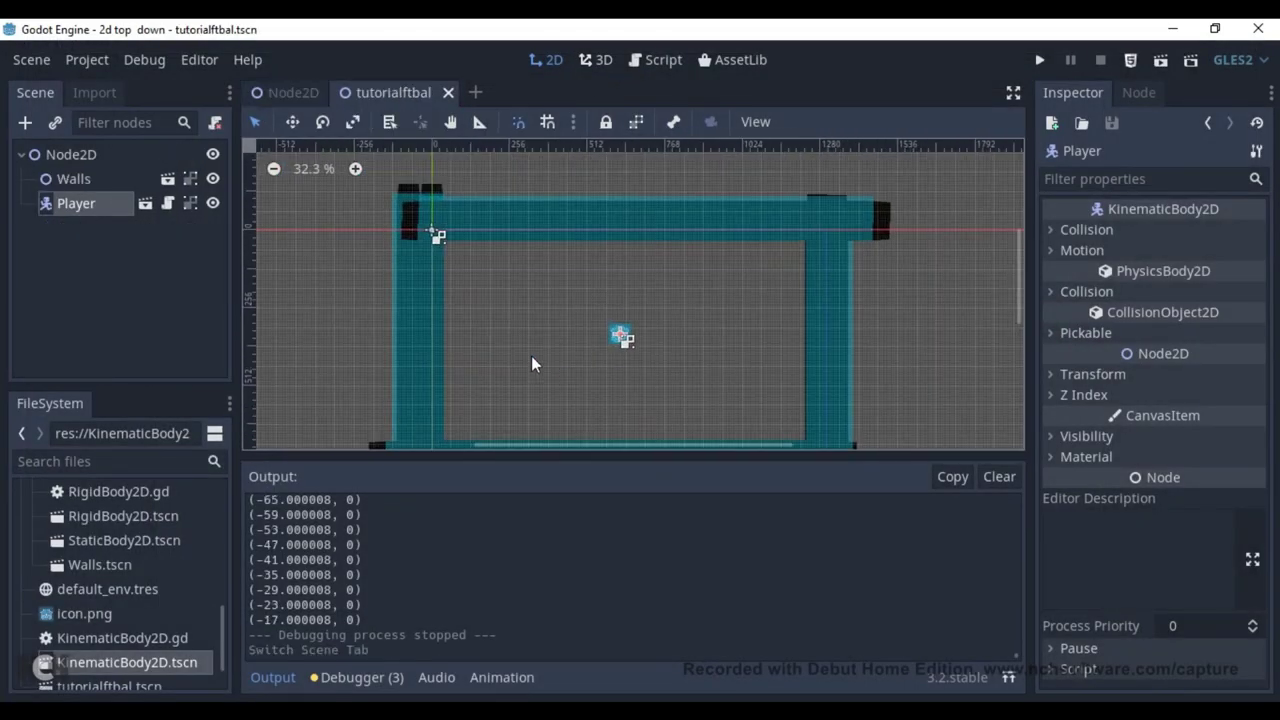
scroll(531, 356, "up", 3)
scroll(520, 221, "down", 1)
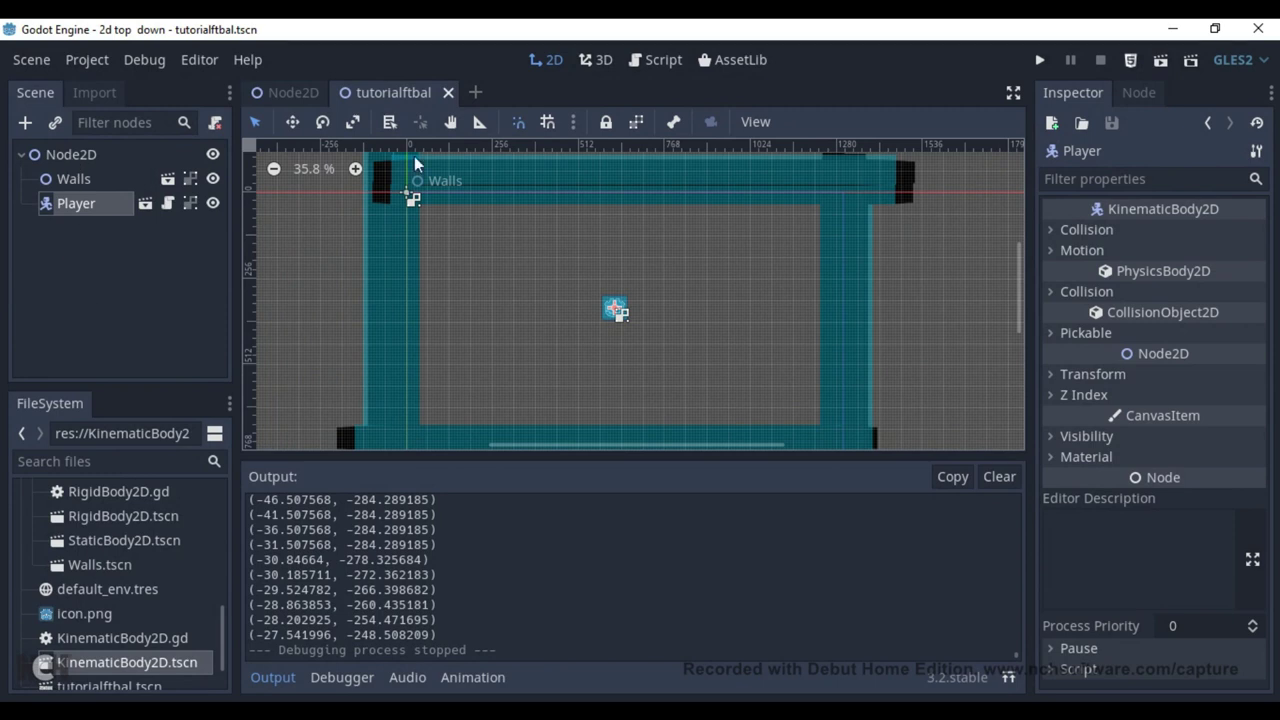
Add a RigidBody2D named fotbal under the root Node2D.
left_click(70, 154)
key("ctrl+a")
scroll(276, 538, "up", 2)
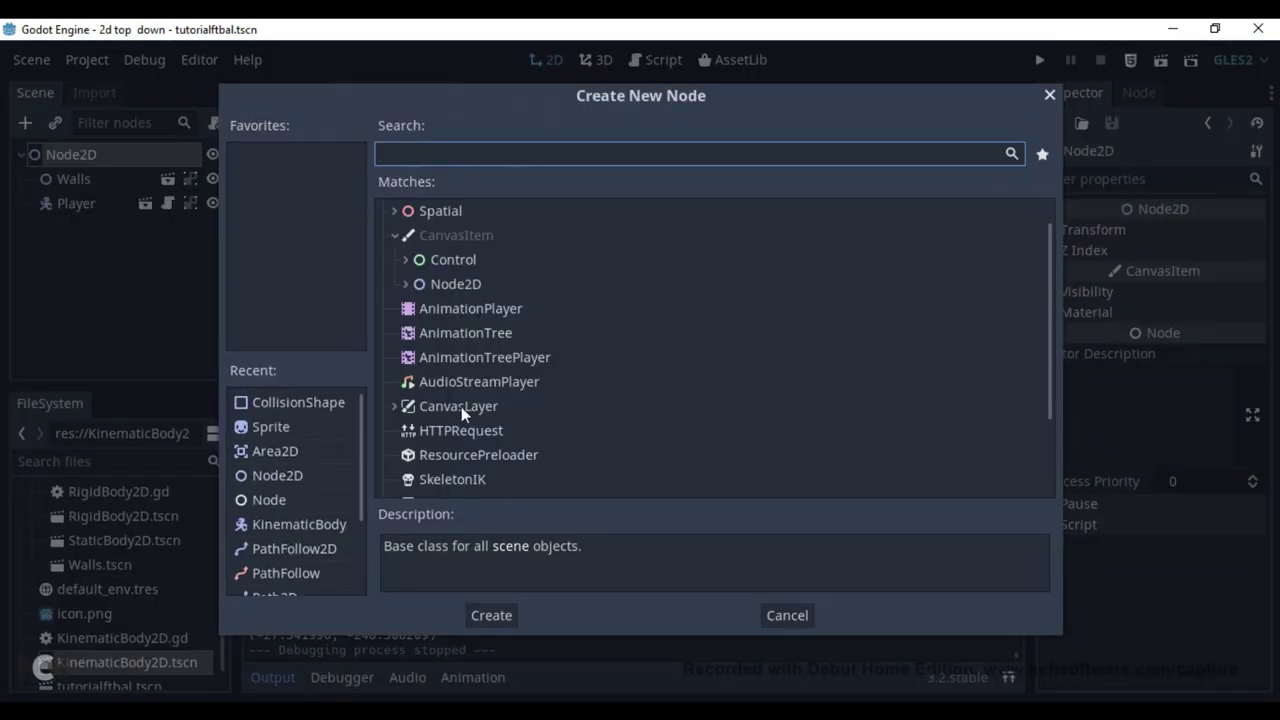
type("rigid")
key("Return")
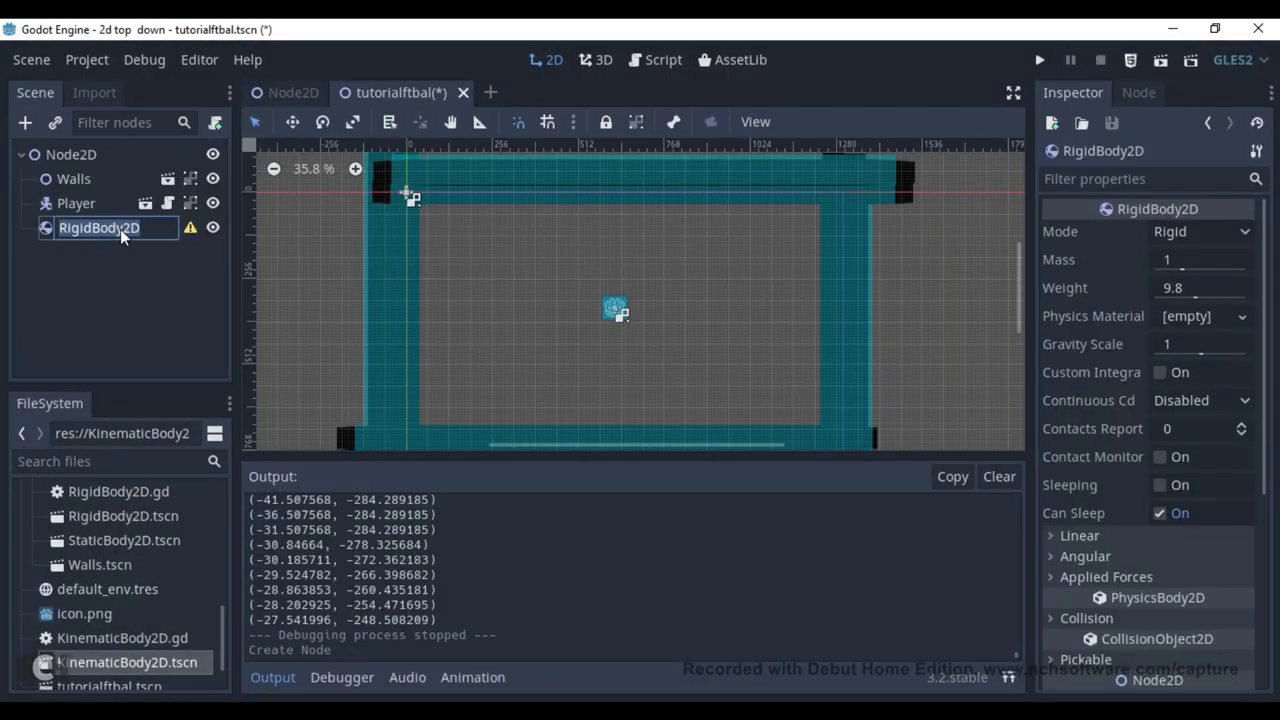
type("fotbal")
key("Return")
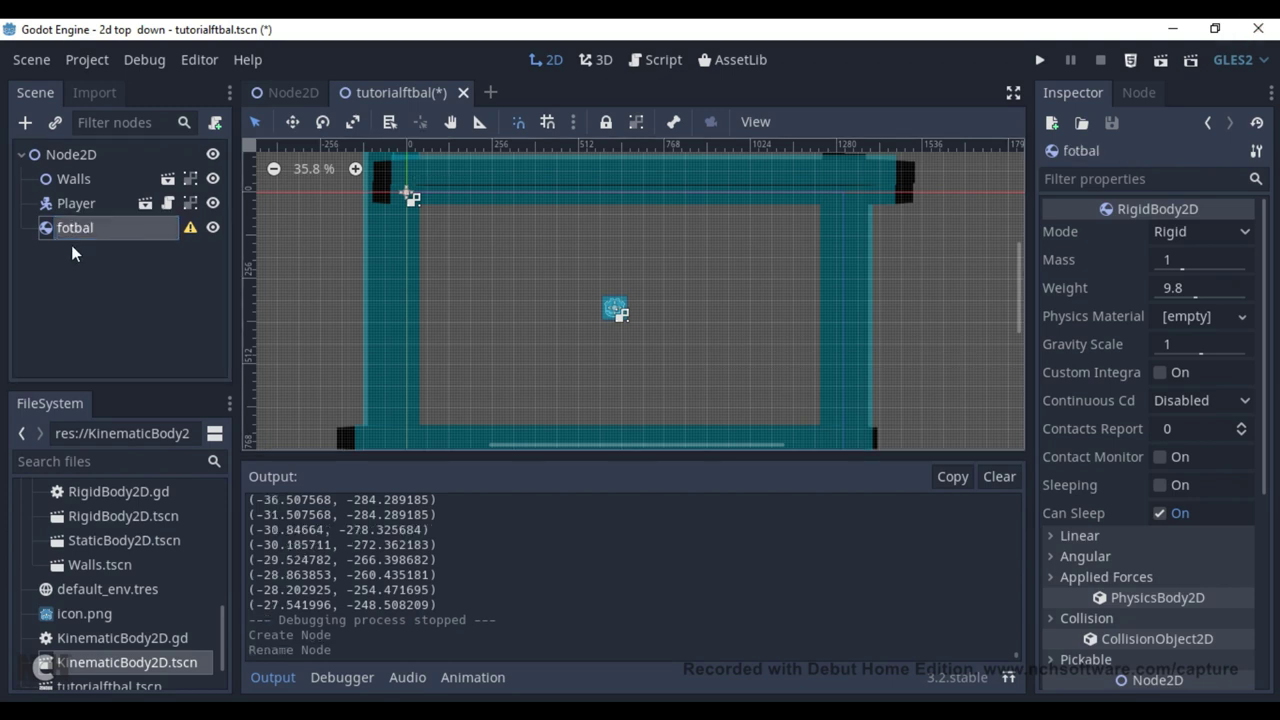
left_click_drag(73, 230, 80, 153)
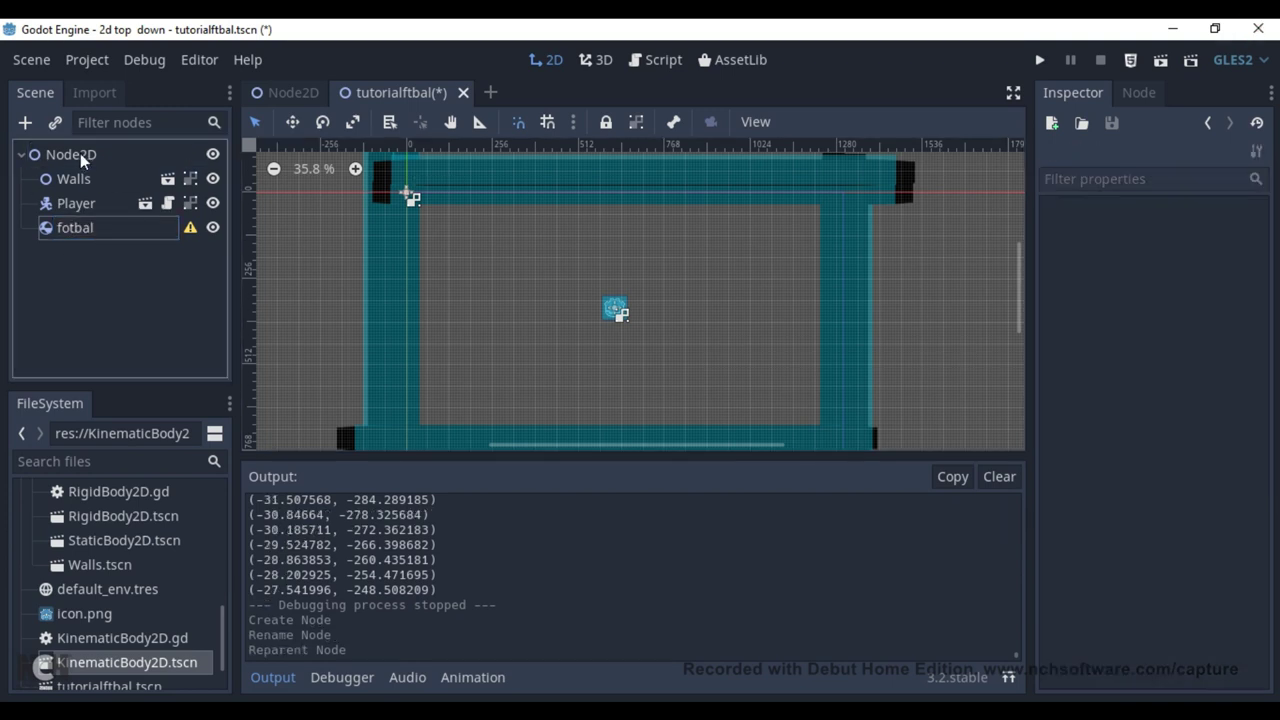
Add a Sprite child to fotbal.
left_click(22, 125)
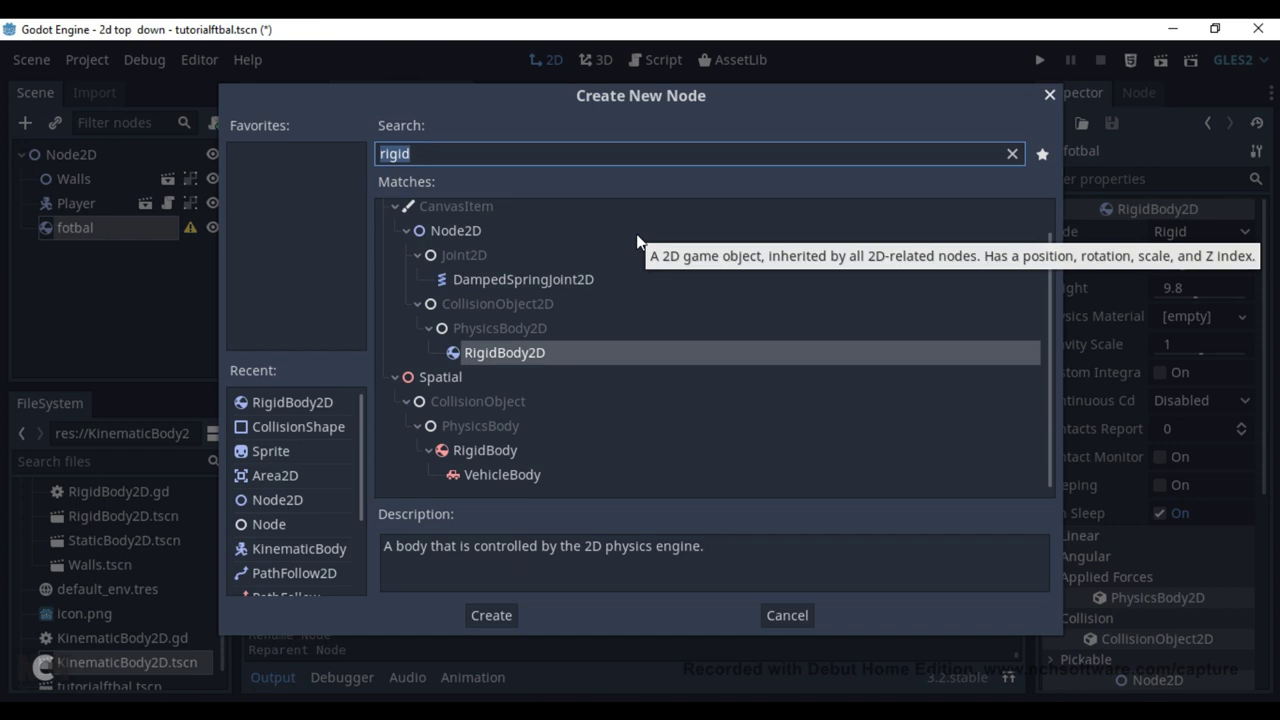
type("sprite")
key("Return")
key("ctrl+a")
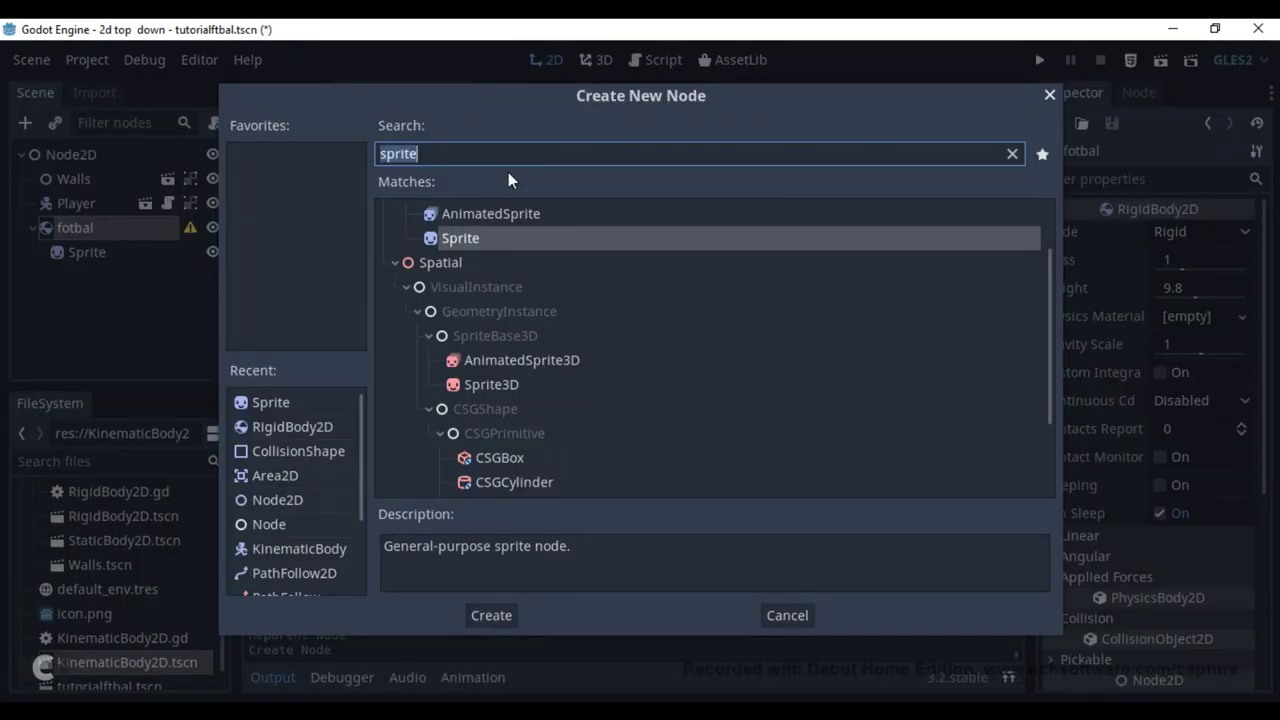
Add a CollisionShape2D child and give the Sprite the ftbal.png texture.
type("coll")
key("Down")
left_click(496, 620)
left_click(98, 253)
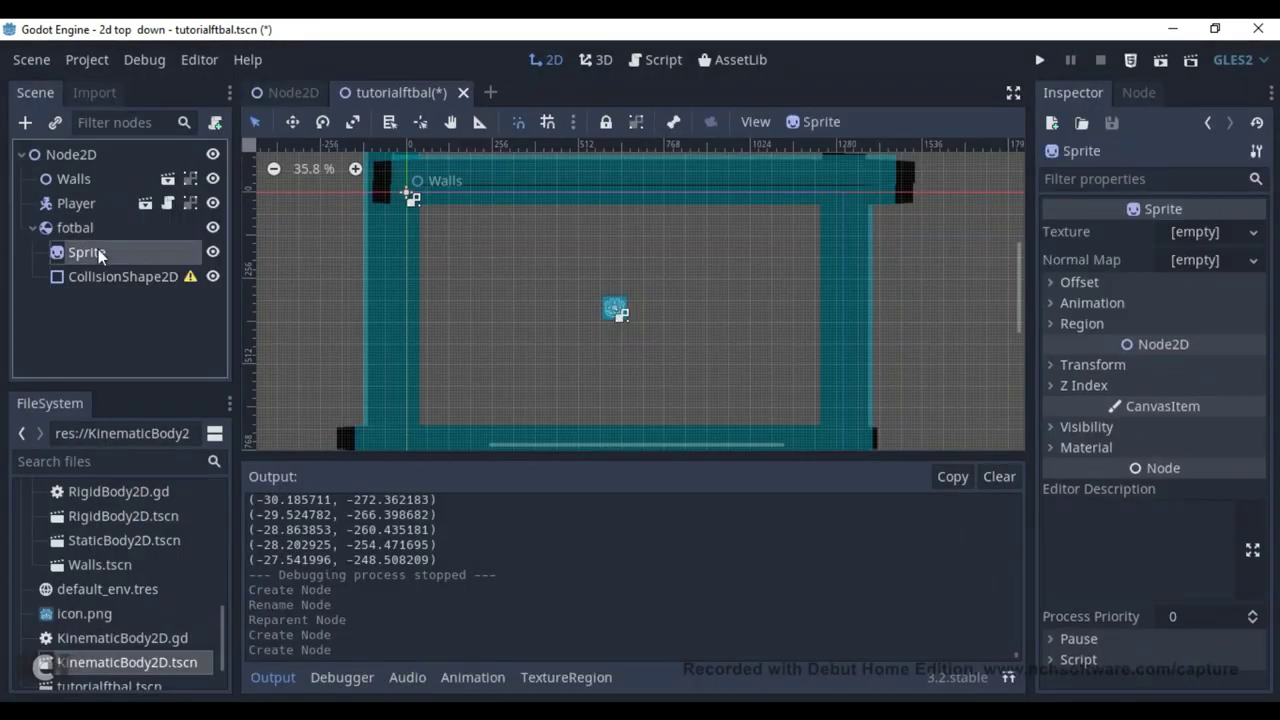
middle_click_drag(412, 231, 539, 381)
scroll(103, 620, "up", 5)
scroll(103, 620, "up", 5)
scroll(103, 640, "down", 10)
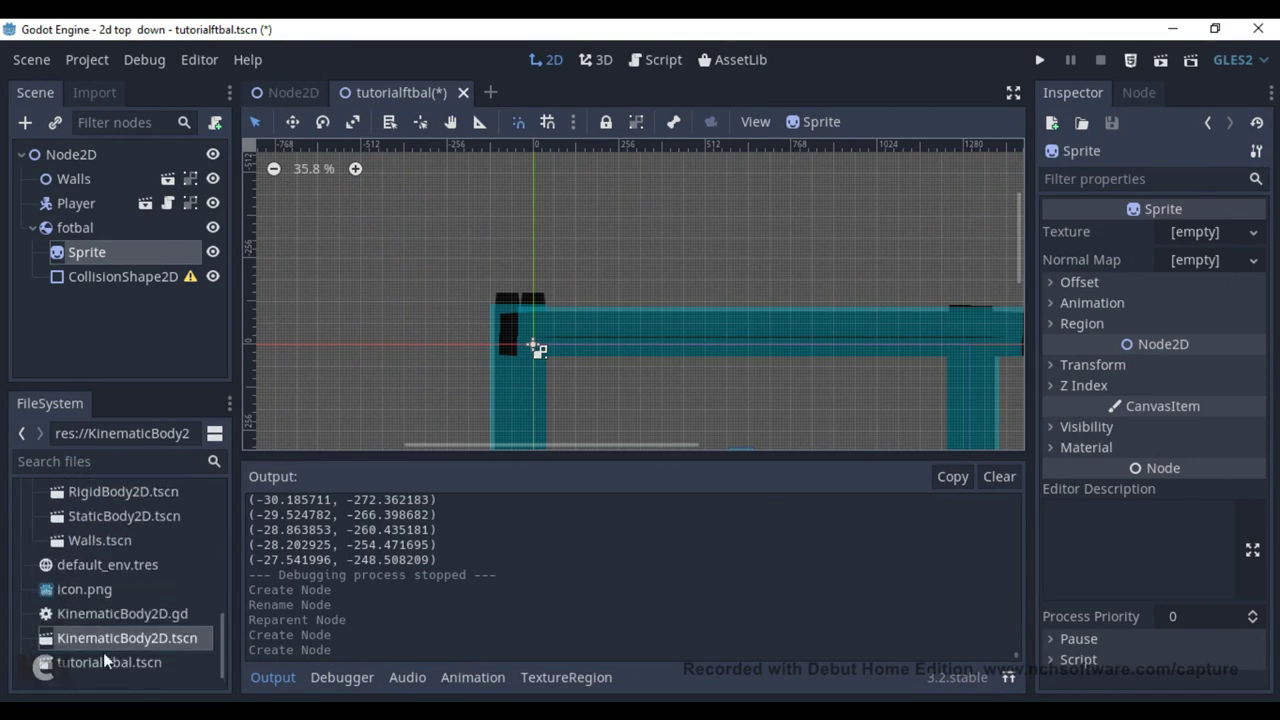
scroll(103, 652, "up", 3)
scroll(142, 625, "up", 2)
scroll(119, 558, "up", 1)
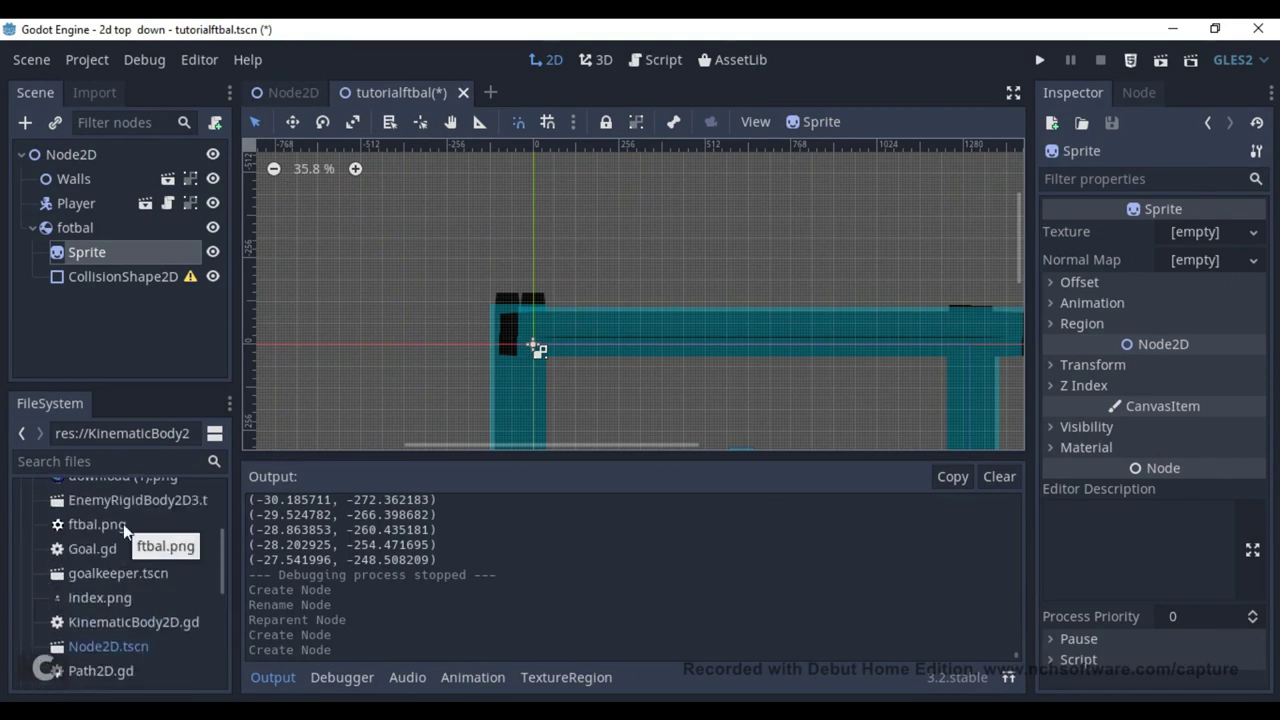
left_click_drag(92, 548, 974, 264)
mouse_move(97, 528)
left_mouse_down()
mouse_move(886, 294)
mouse_move(1195, 232)
left_mouse_up()
Give the collision shape a new CircleShape2D sized and centred on the ball.
scroll(643, 380, "up", 8)
scroll(515, 372, "up", 10)
scroll(648, 317, "down", 2)
left_click(123, 276)
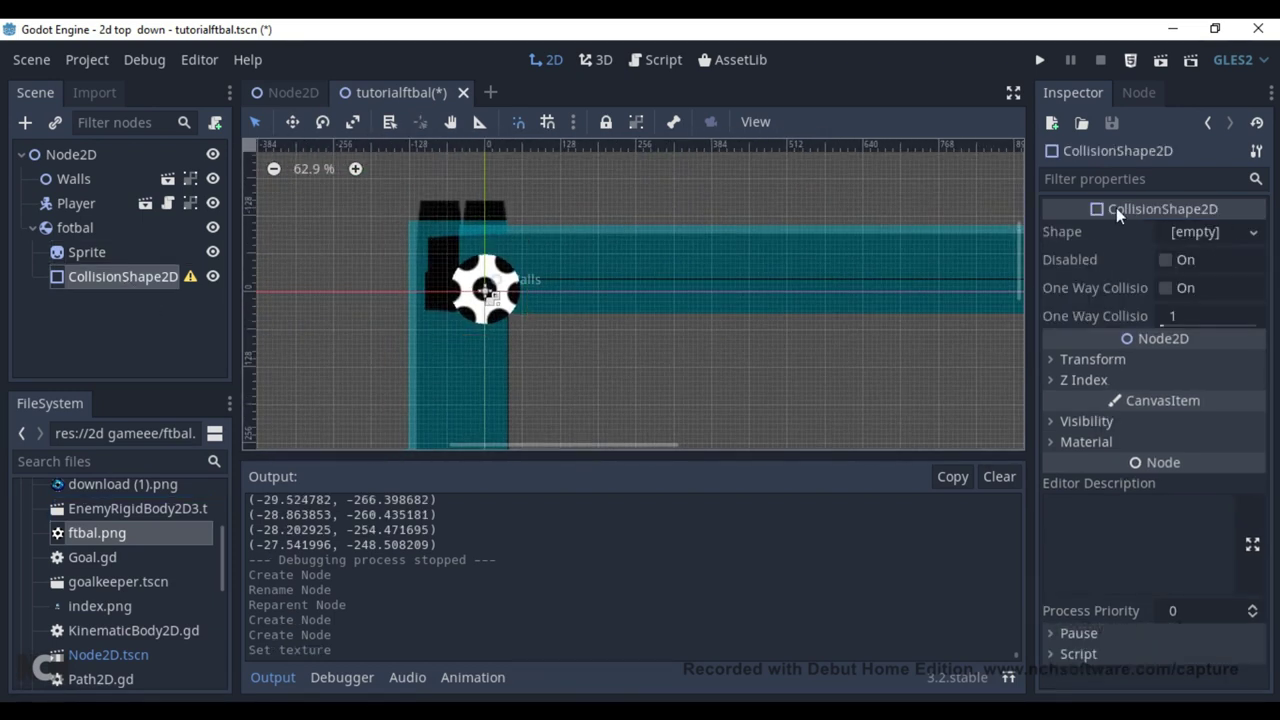
left_click(1190, 231)
left_click(1112, 283)
scroll(533, 312, "up", 2)
scroll(560, 340, "up", 5)
left_click_drag(435, 299, 581, 339)
left_click(453, 330)
scroll(647, 370, "down", 1)
left_click_drag(484, 339, 483, 327)
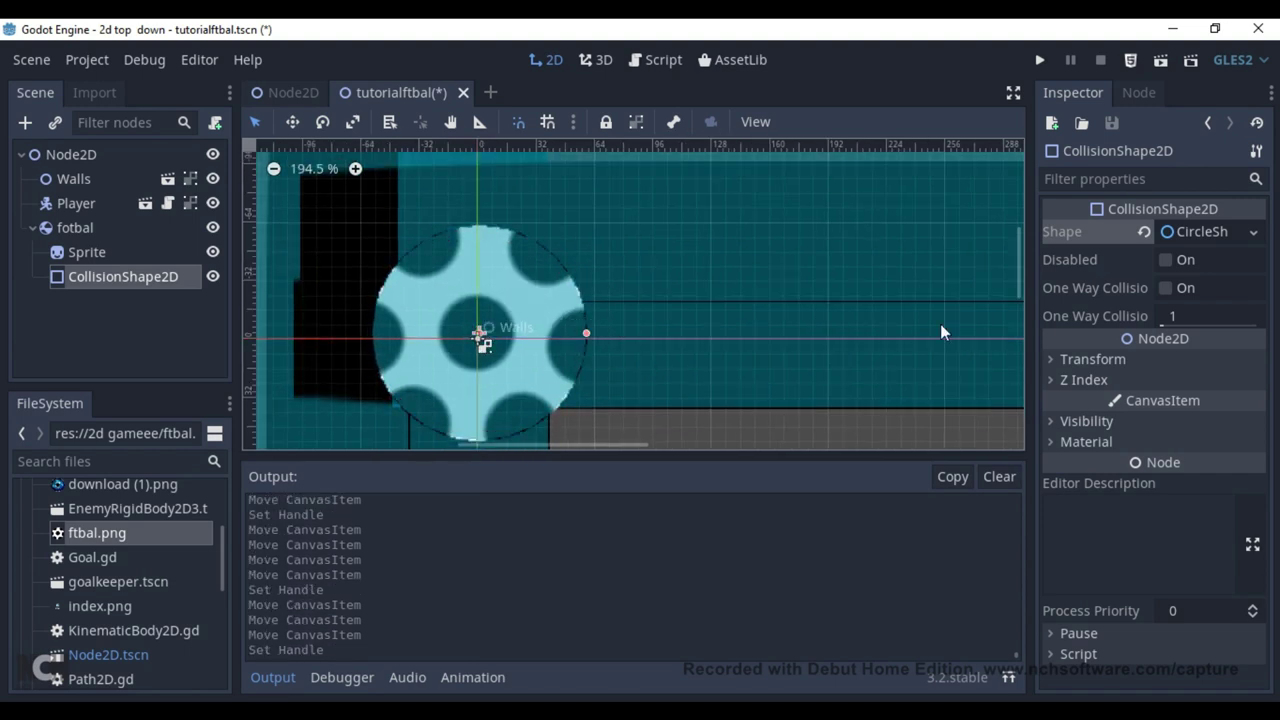
Group fotbal's children, move the ball beside the player and shrink it.
left_click(75, 227)
left_click(636, 121)
scroll(505, 341, "down", 2)
scroll(727, 400, "down", 3)
mouse_move(505, 341)
left_mouse_down()
mouse_move(727, 400)
mouse_move(914, 386)
left_mouse_up()
middle_click_drag(914, 386, 586, 271)
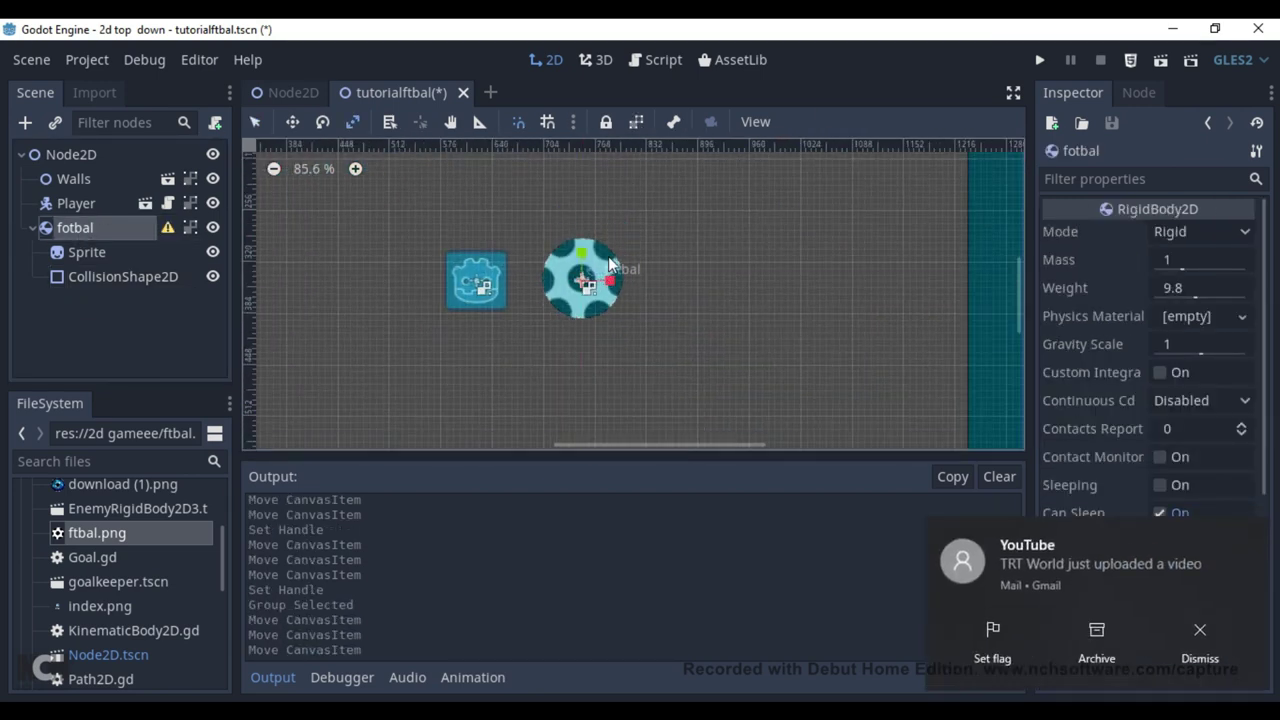
left_click_drag(612, 263, 600, 268)
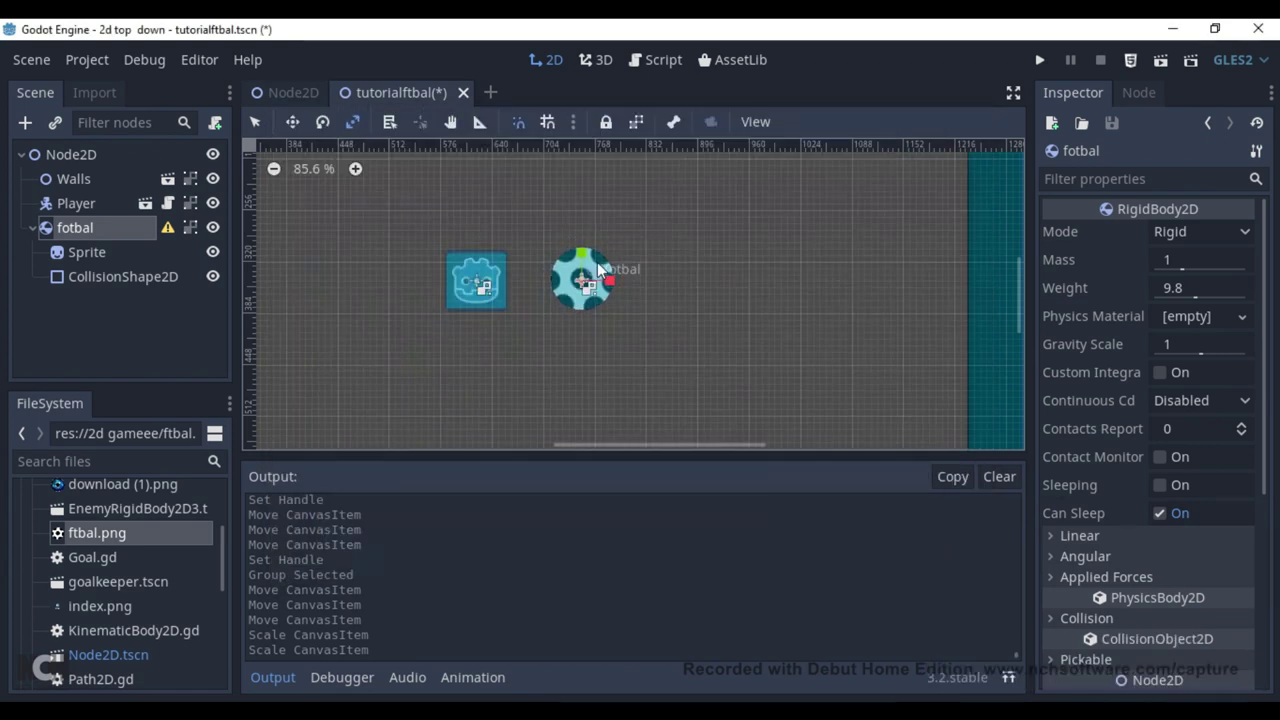
Place the player next to the ball and run a test.
key("q")
scroll(700, 300, "down", 2)
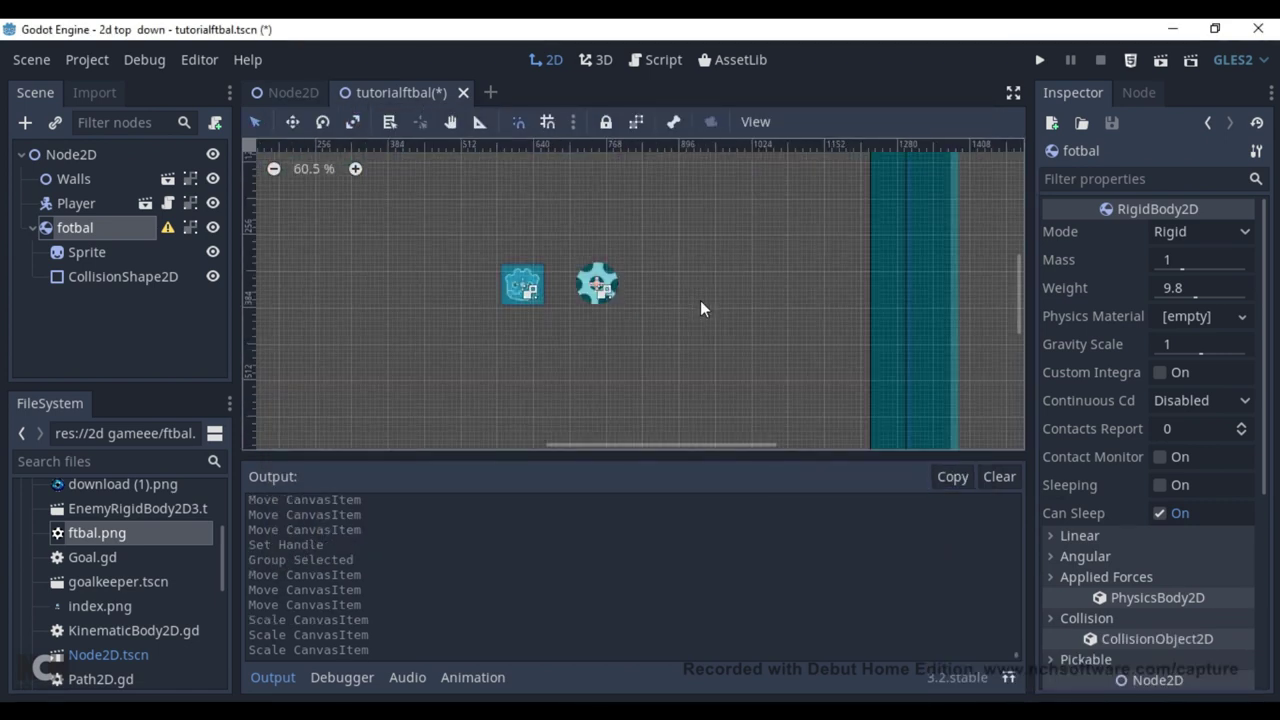
middle_click_drag(700, 300, 783, 348)
left_click_drag(606, 338, 505, 338)
left_click(1040, 59)
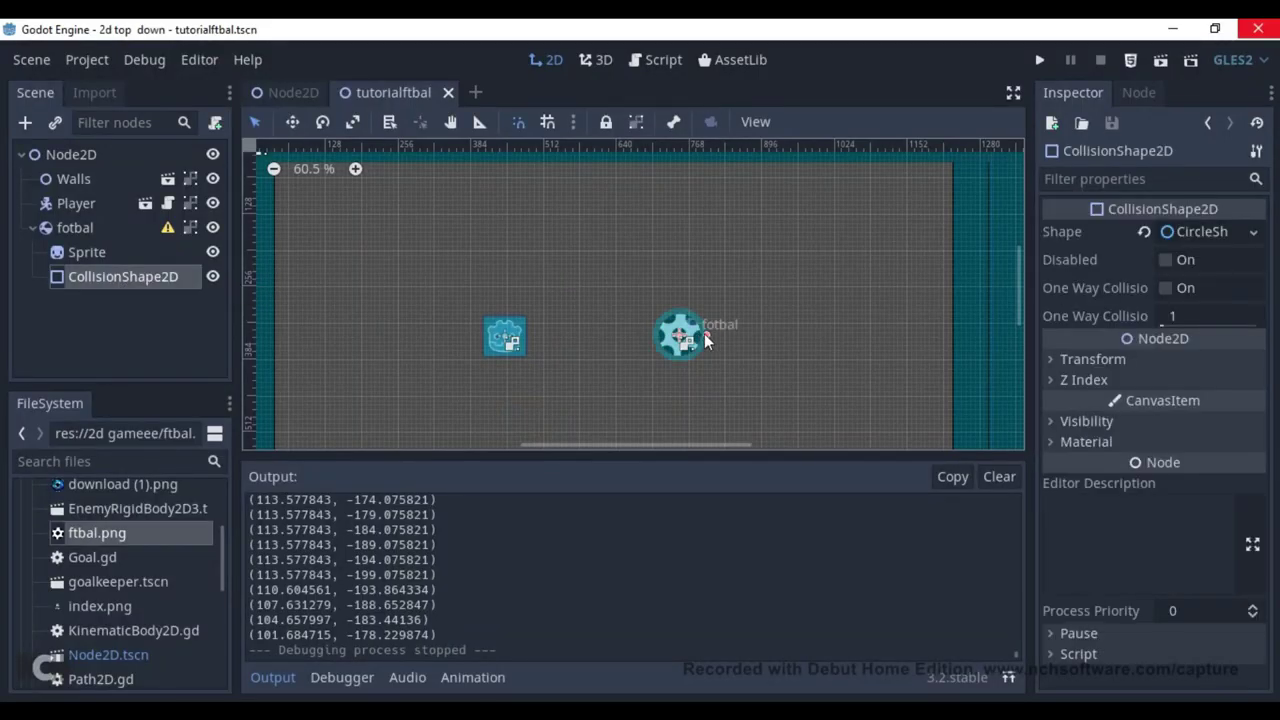
Dismiss the rigid body size warning and rerun the game.
left_click_drag(704, 333, 833, 313)
left_click(737, 381)
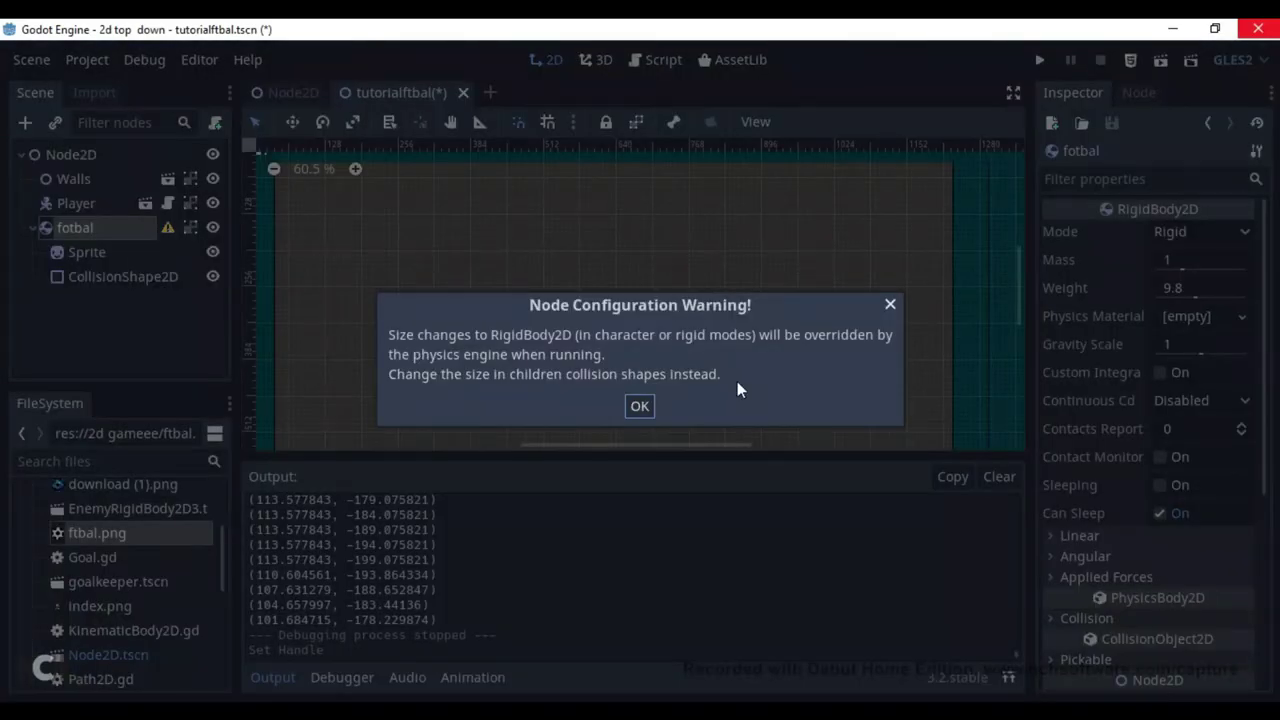
left_click(639, 406)
left_click(1040, 59)
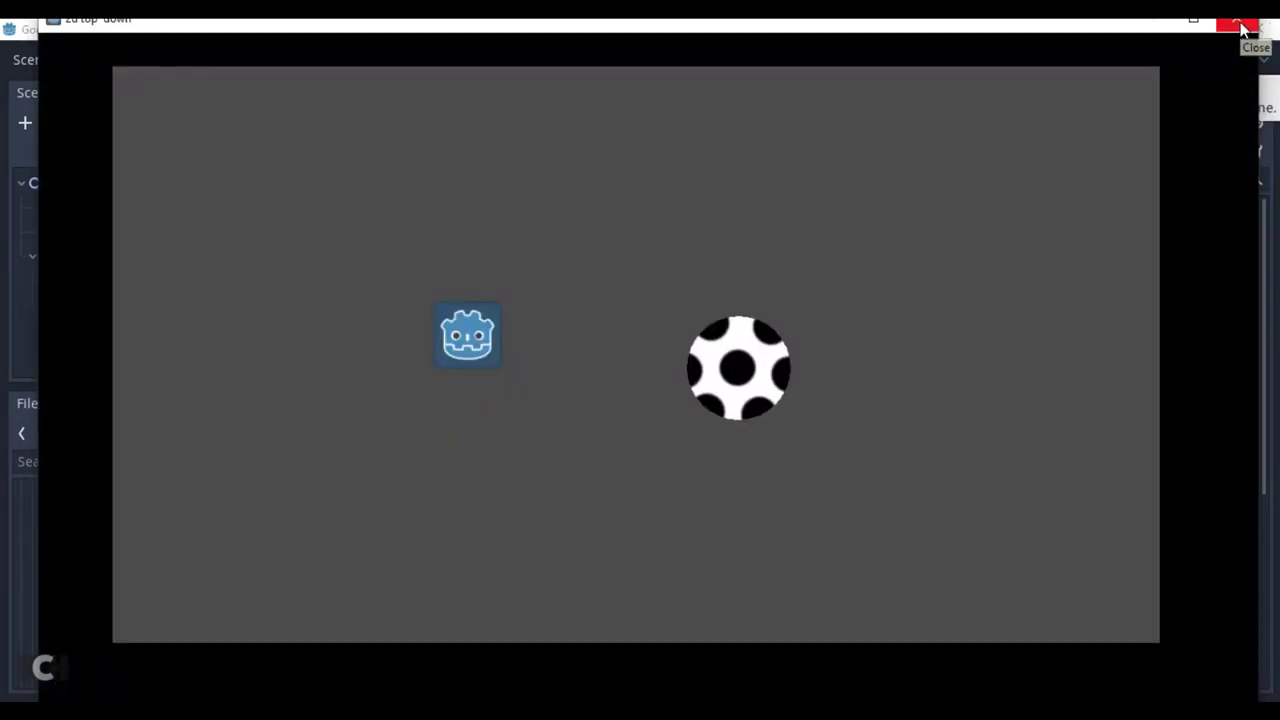
left_click(1248, 24)
Undo the ball's scaling edits and run the game again.
key("ctrl+z")
key("ctrl+z")
key("ctrl+z")
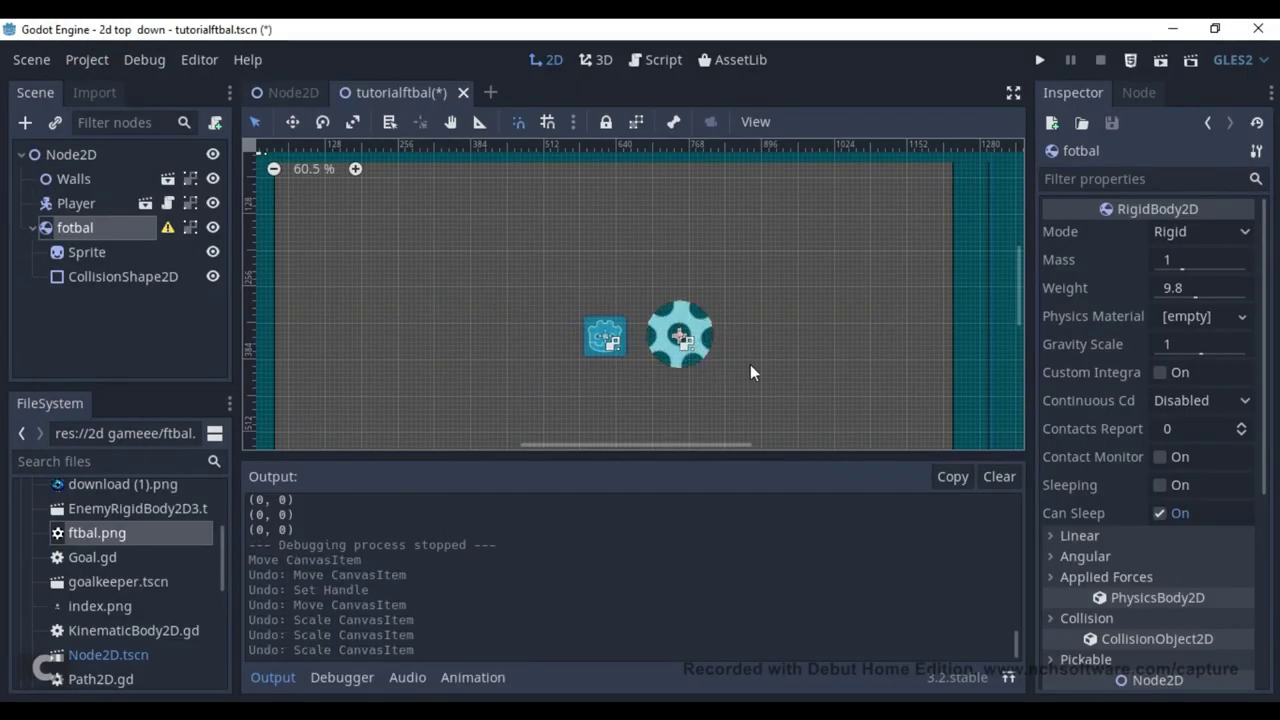
key("ctrl+z")
key("ctrl+z")
key("ctrl+z")
key("ctrl+shift+z")
key("ctrl+shift+z")
scroll(735, 351, "up", 3)
left_click(180, 233)
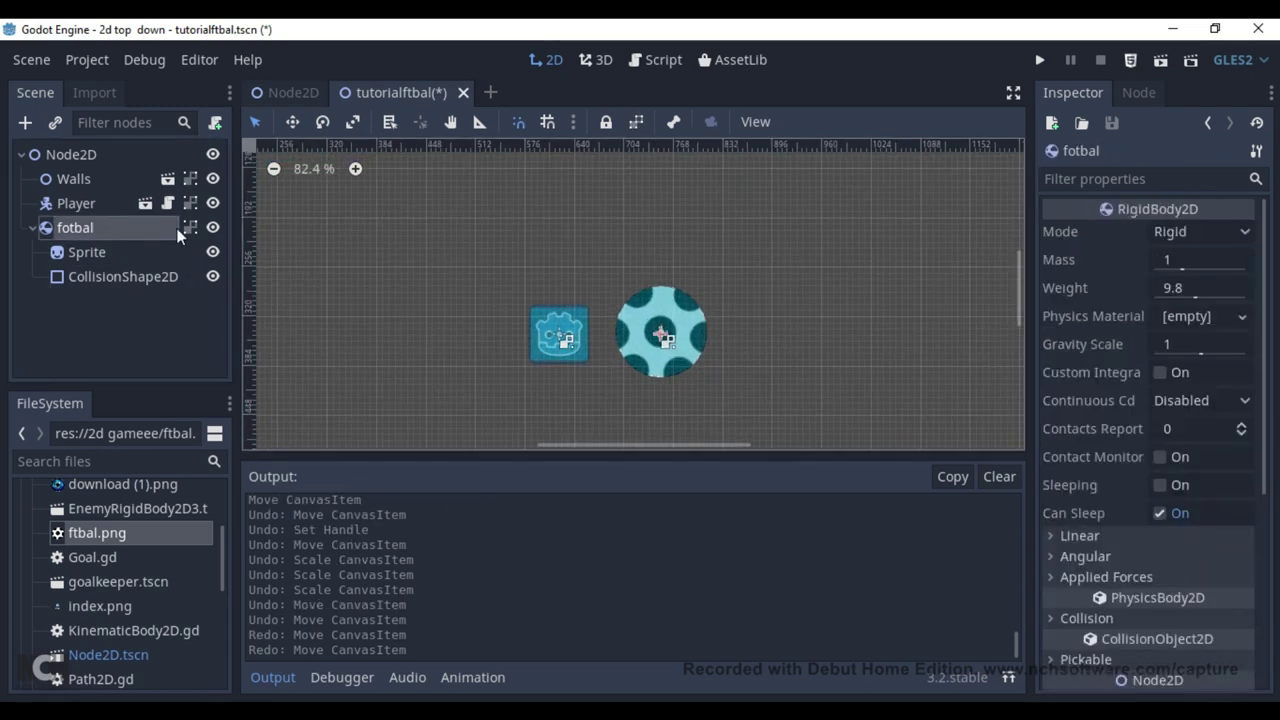
left_click(705, 330)
left_click(1147, 62)
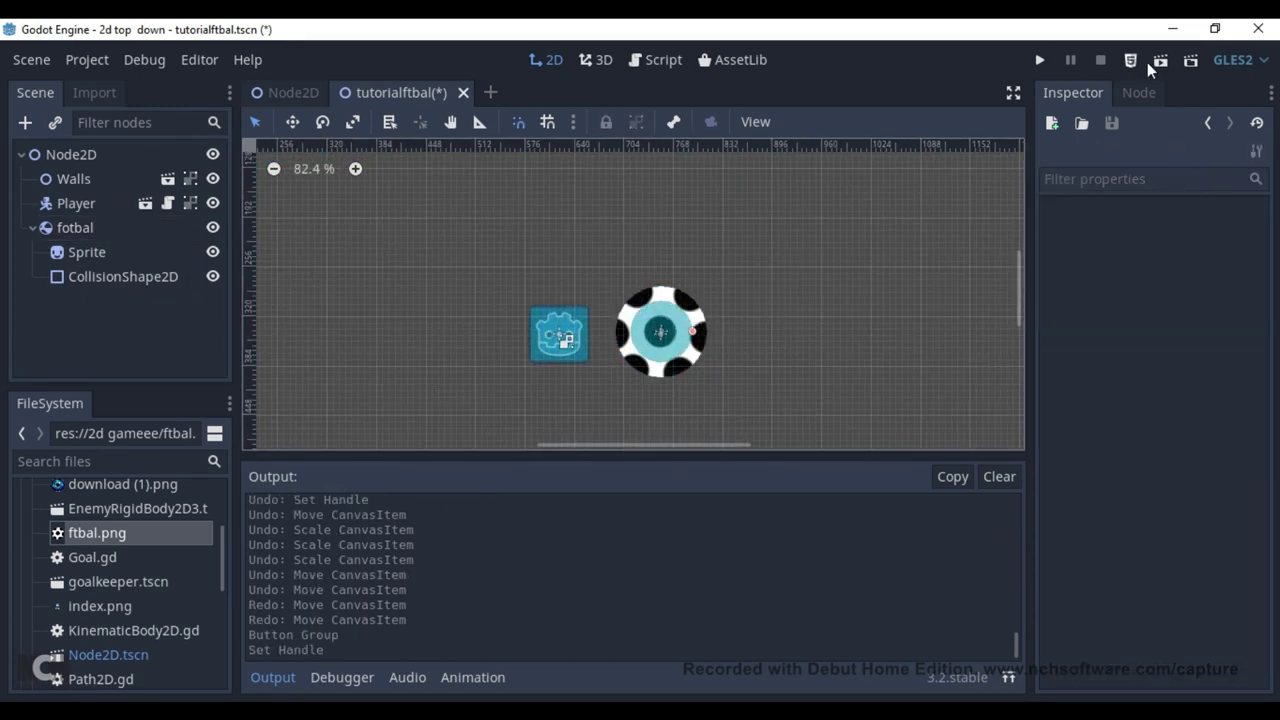
Try resizing the ball sprite, revert it, and run a final test.
left_click(122, 250)
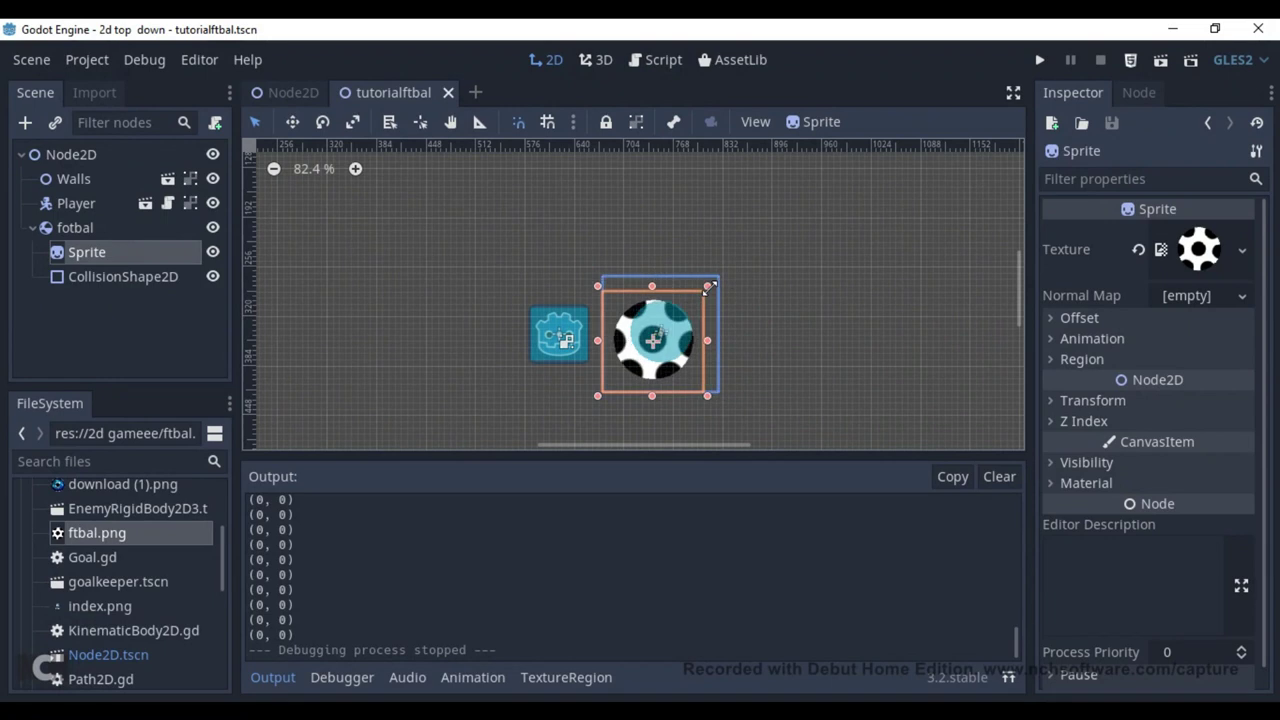
left_click_drag(708, 287, 712, 284)
key("ctrl+z")
left_click(644, 313)
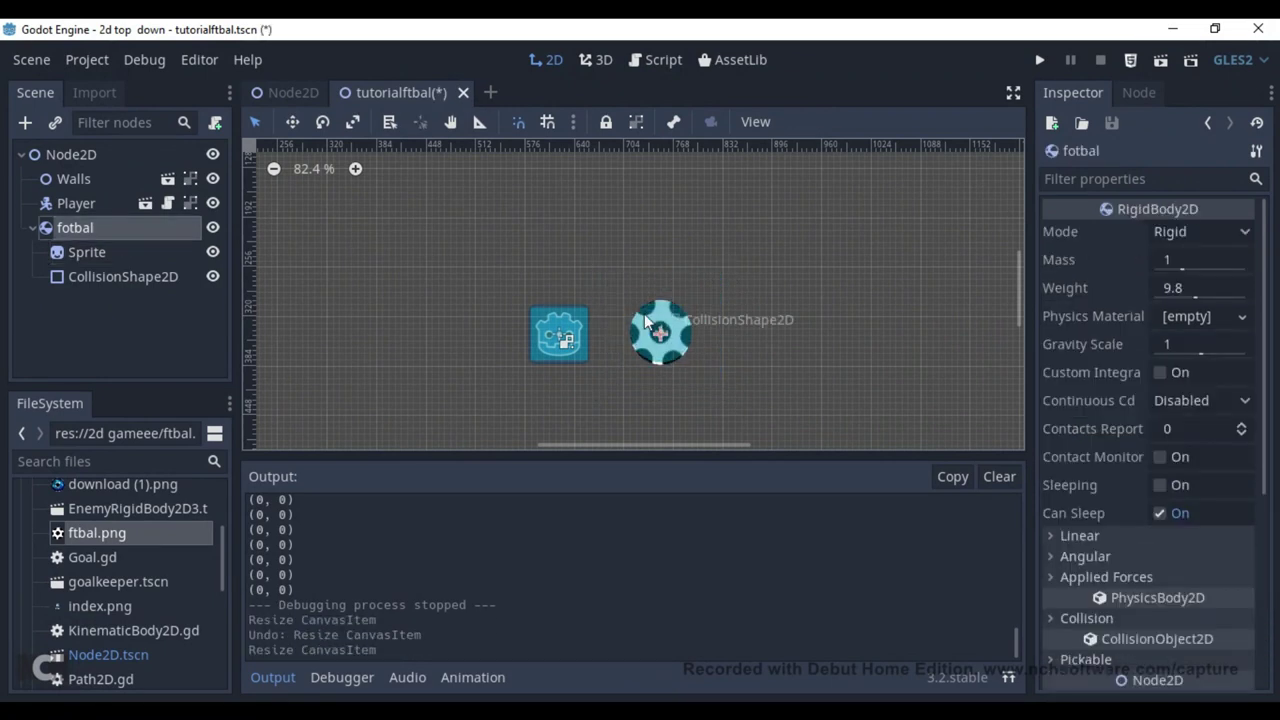
left_click(690, 335)
key("ctrl+z")
key("ctrl+shift+z")
key("ctrl+shift+z")
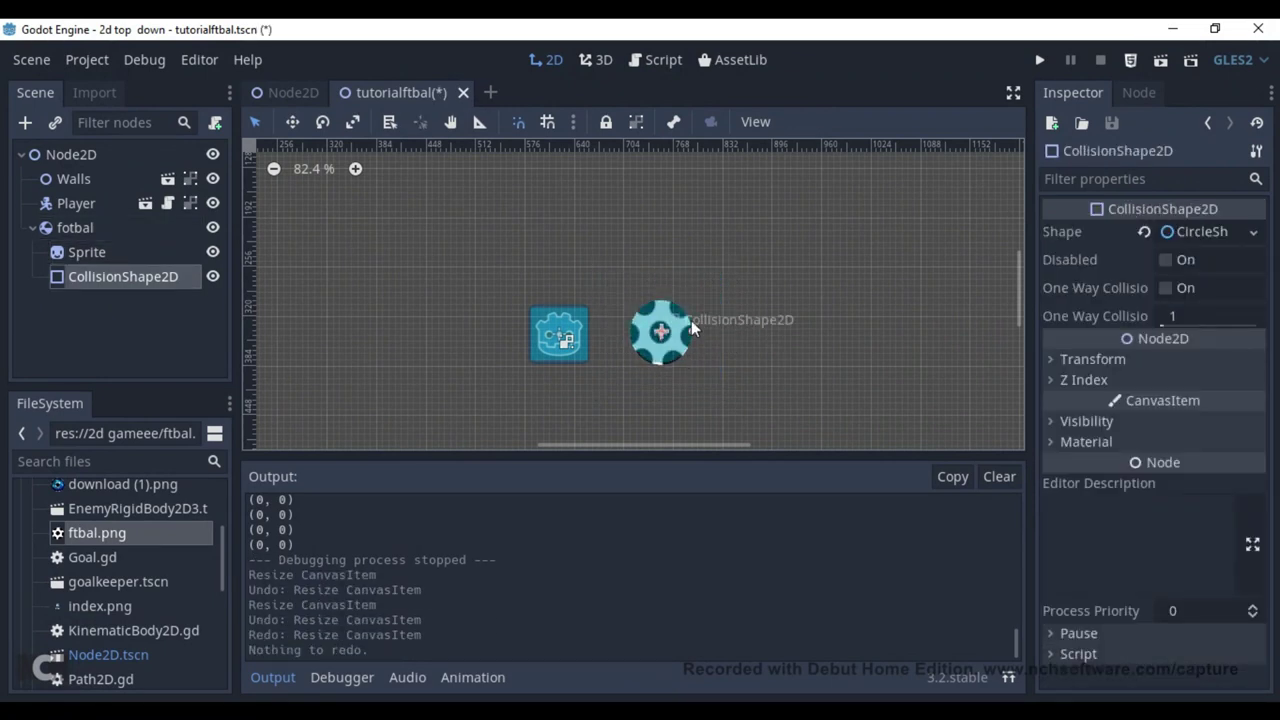
left_click(690, 318)
left_click(787, 288)
left_click(1157, 65)
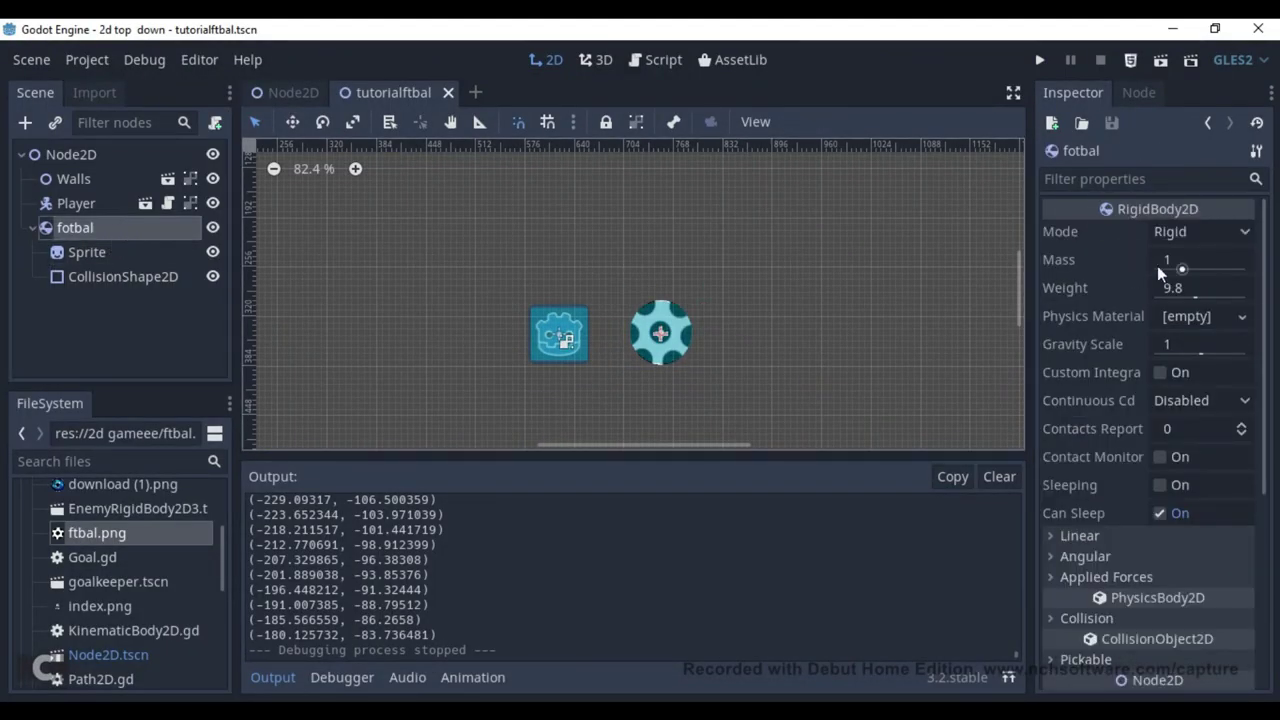
Set the ball's gravity scale to 0 and test it in the game.
left_click(1172, 344)
type("0")
key("Return")
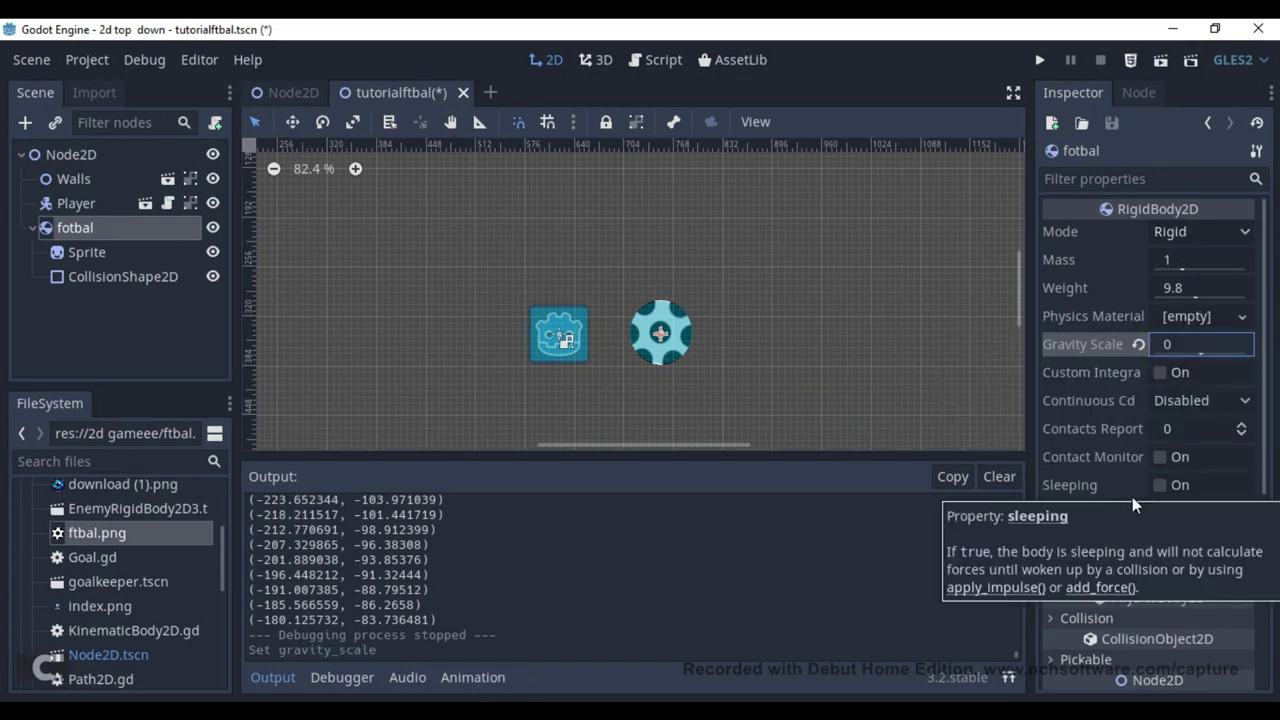
scroll(1132, 497, "down", 1)
left_click(1046, 495)
left_click(1196, 522)
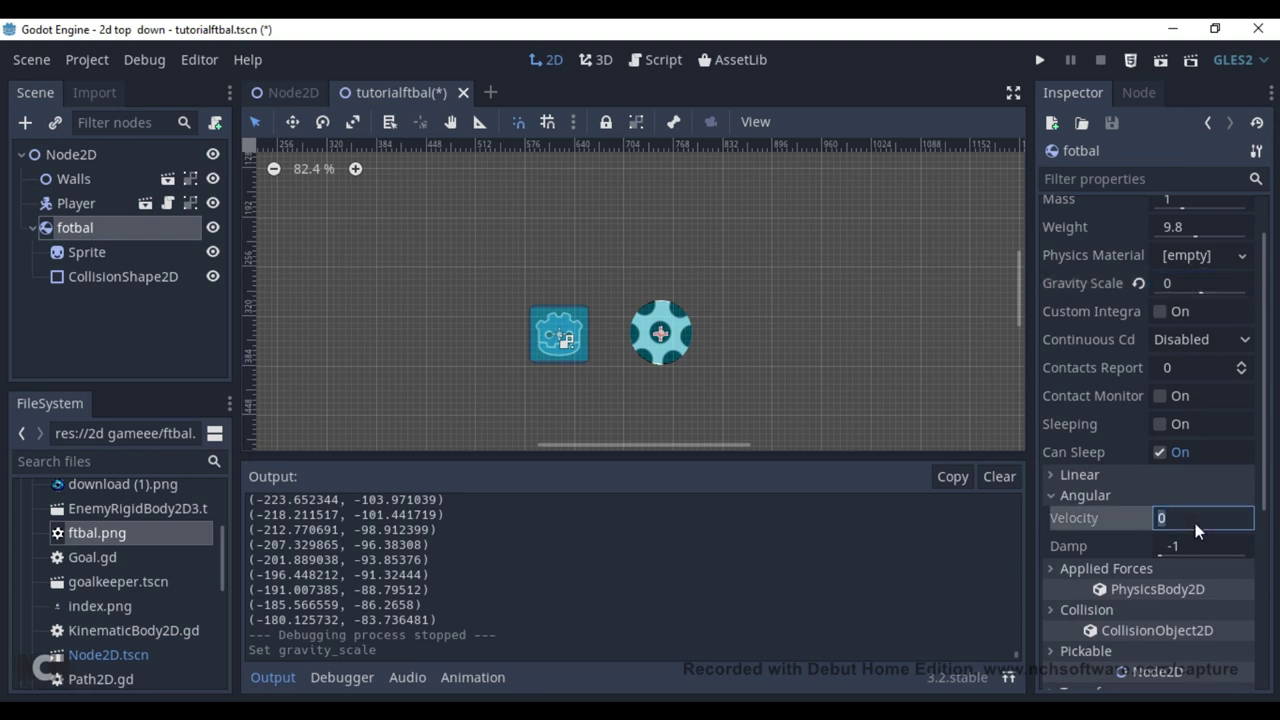
left_click(1040, 60)
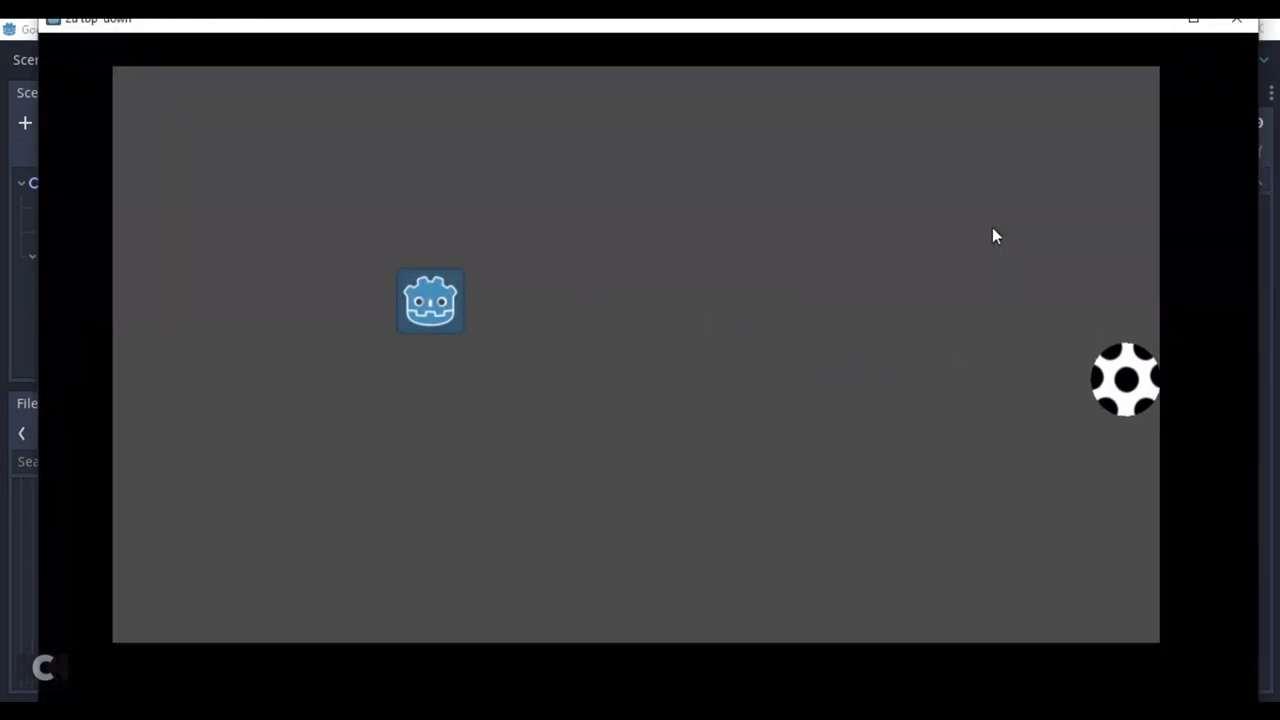
key("alt+F4")
Enable Custom Integrator and Contact Monitor with 1 contact reported.
scroll(1095, 462, "down", 3)
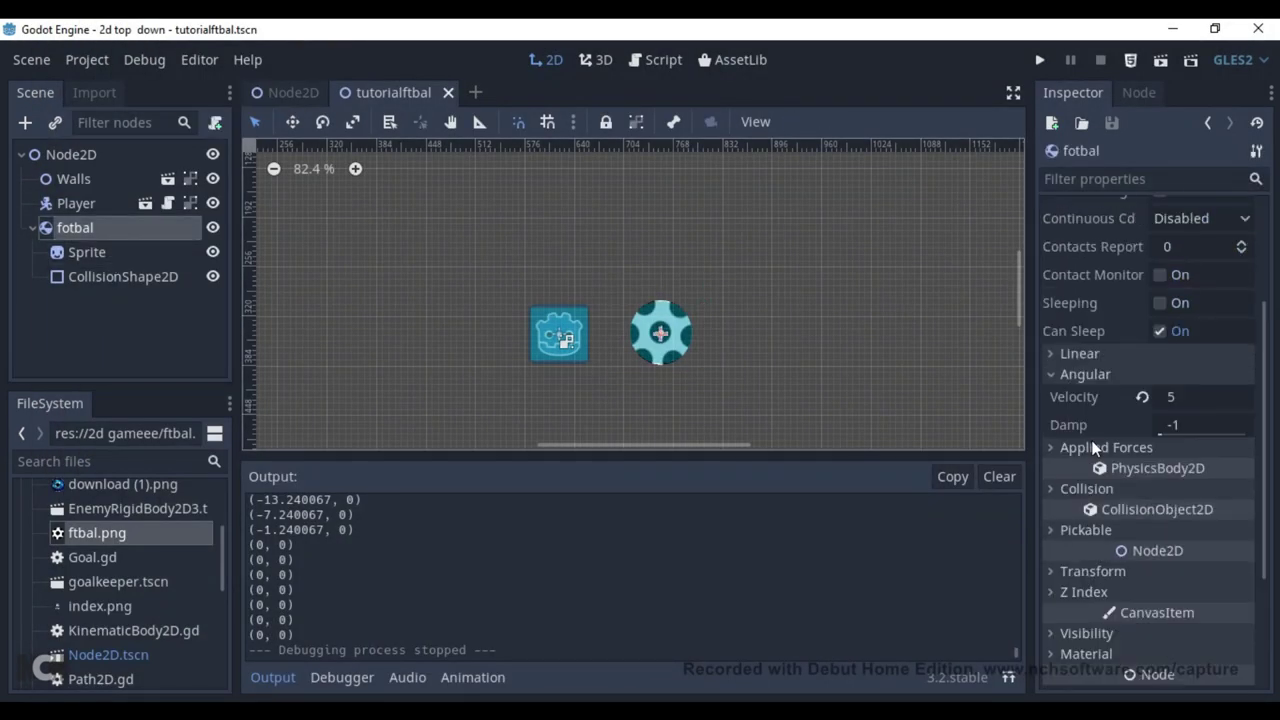
scroll(1093, 452, "up", 2)
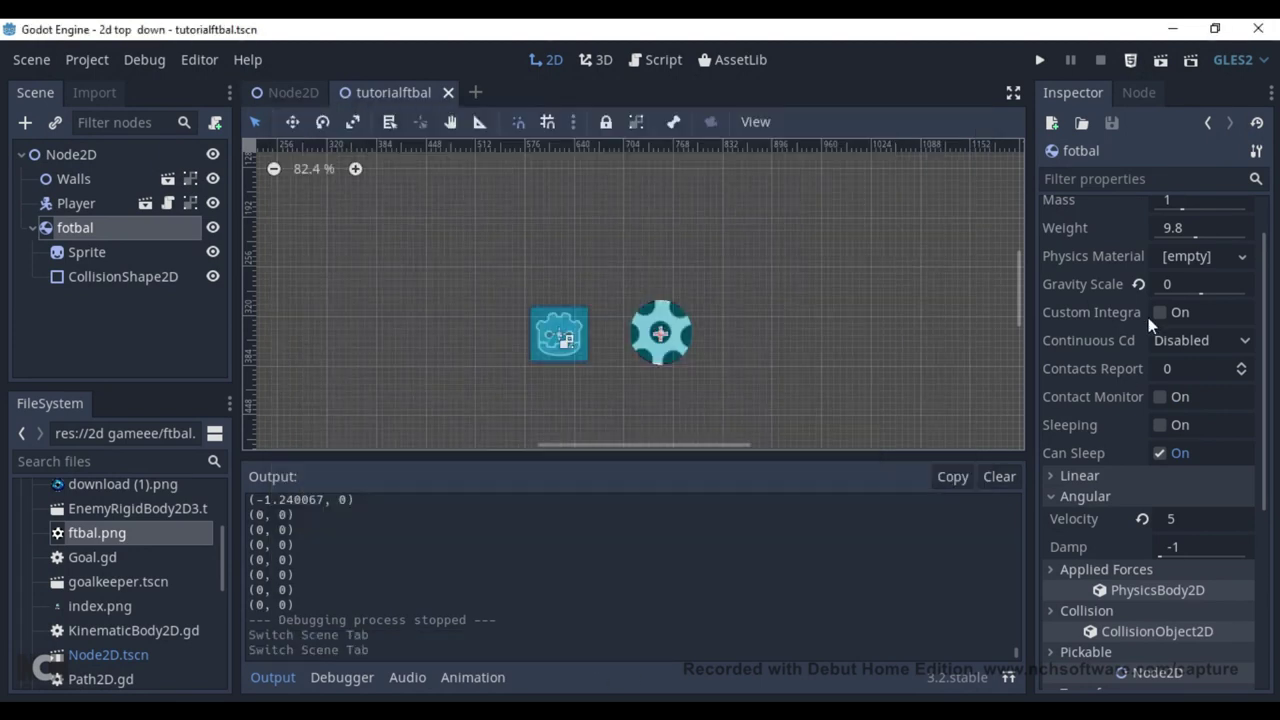
scroll(1148, 317, "up", 1)
left_click(1159, 371)
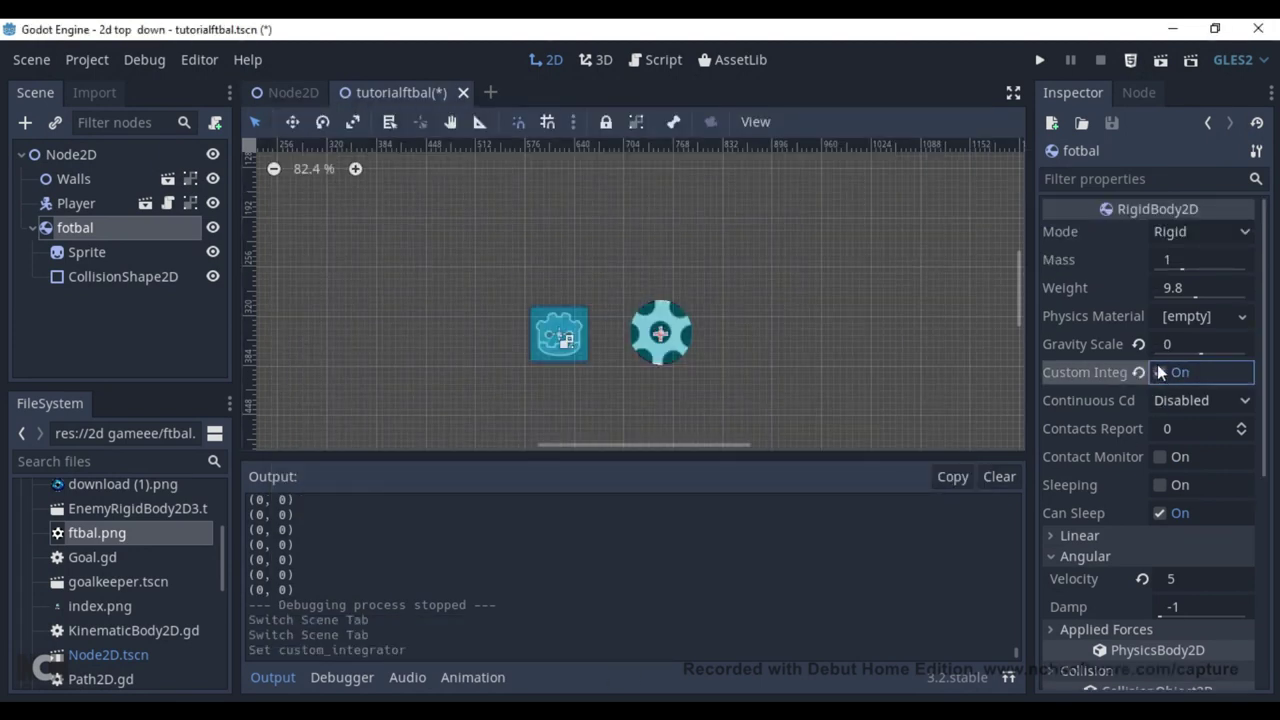
left_click(1160, 456)
left_click(1242, 424)
Set the ball's angular velocity and toggle its Pickable setting.
scroll(1069, 582, "down", 1)
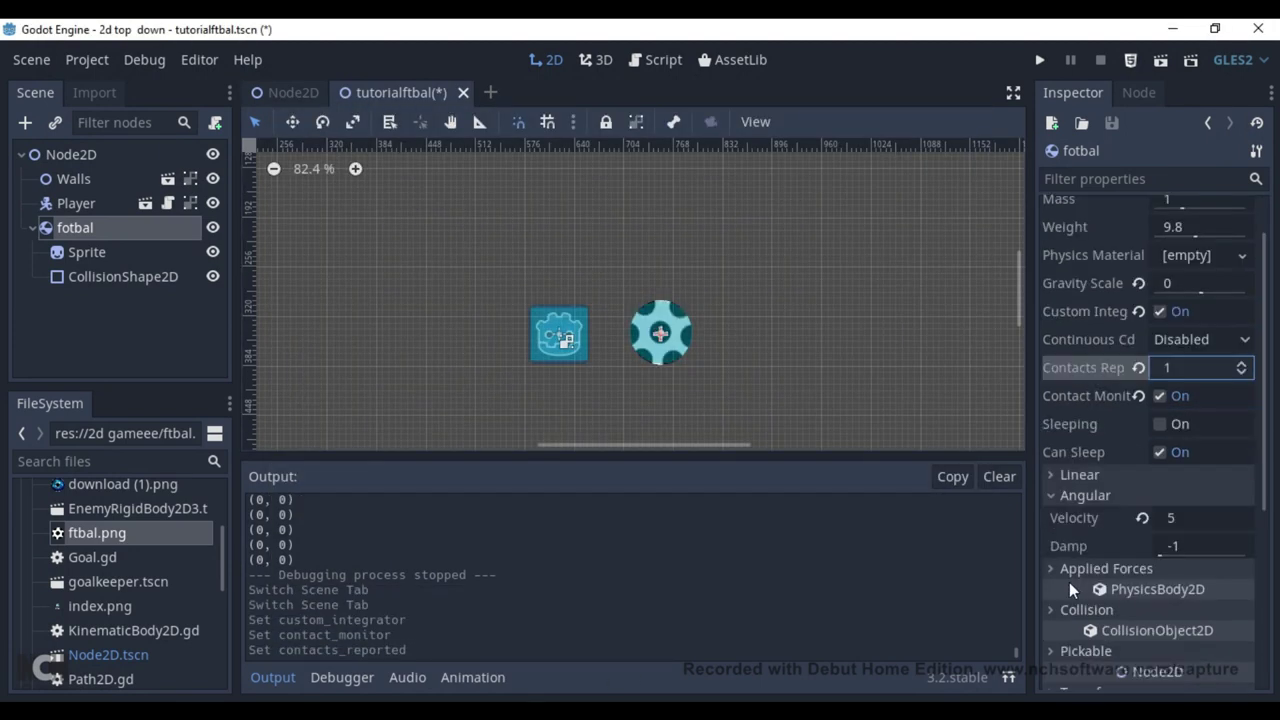
left_click(1190, 518)
left_click(1140, 496)
left_click(1090, 598)
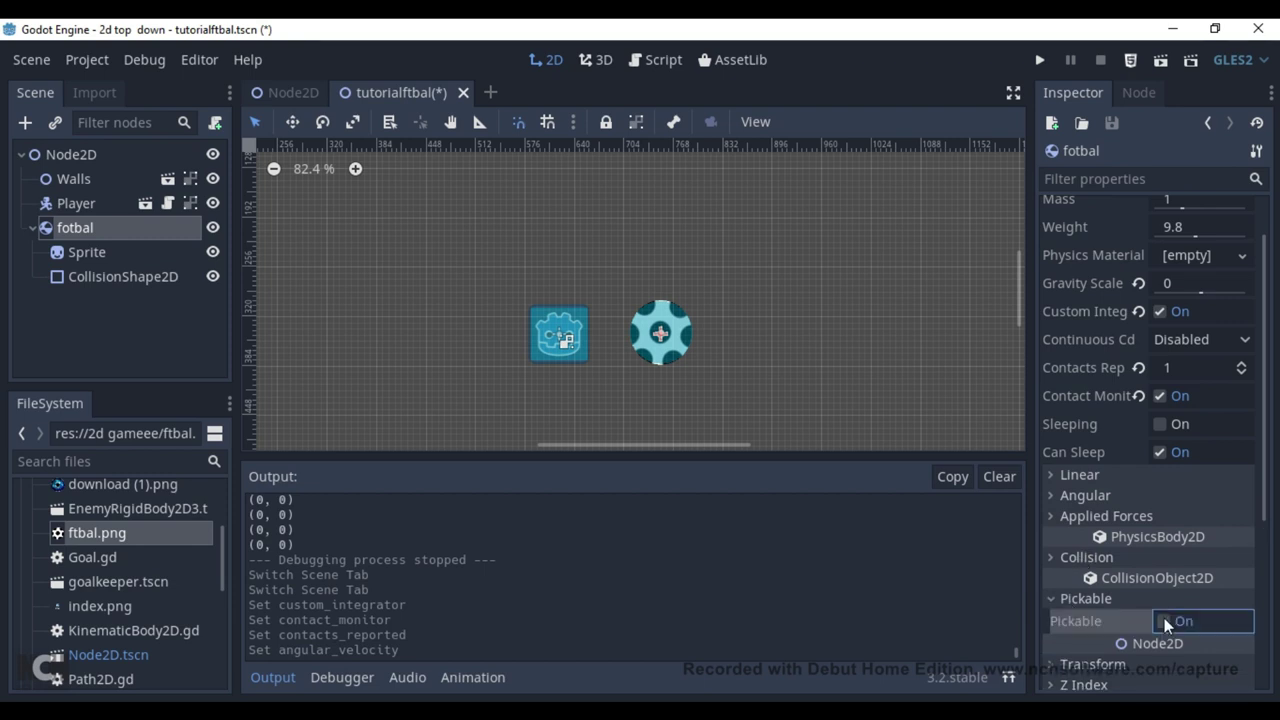
left_click(1164, 618)
left_click(1122, 598)
scroll(564, 343, "down", 1)
scroll(564, 343, "up", 1)
scroll(564, 343, "up", 2)
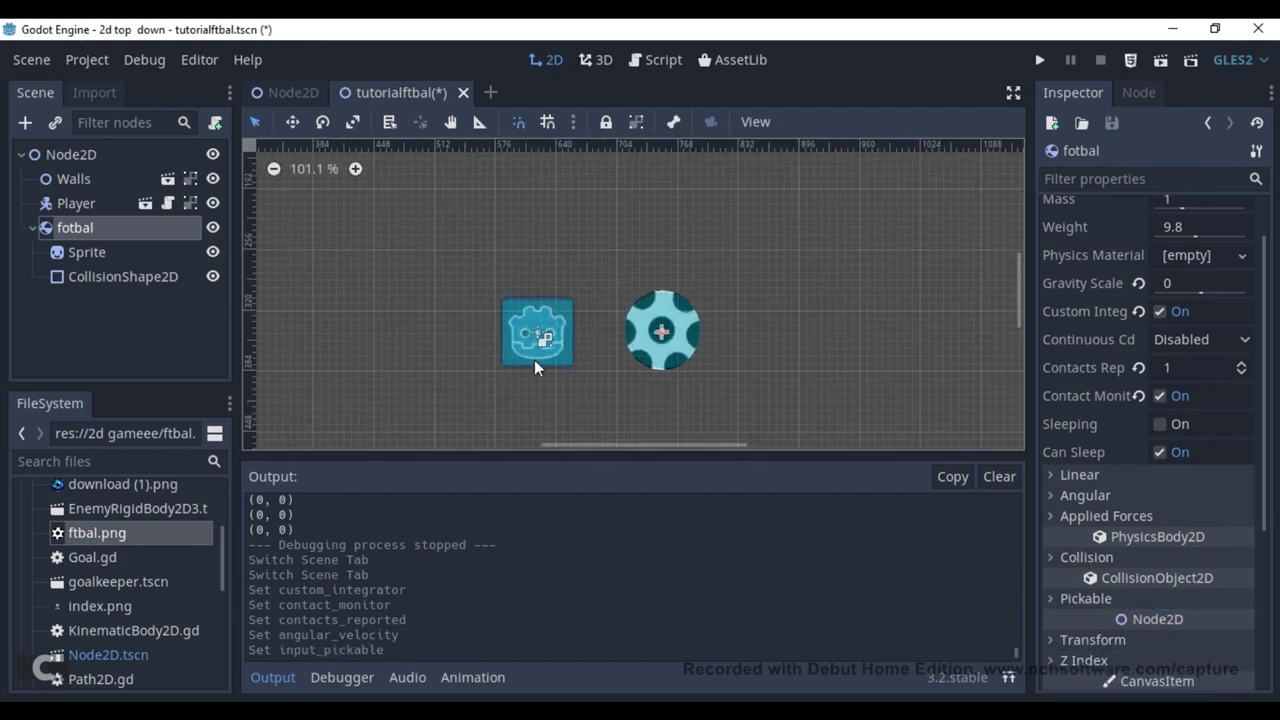
Attach a new fotbal.gd script to the ball.
left_click(213, 130)
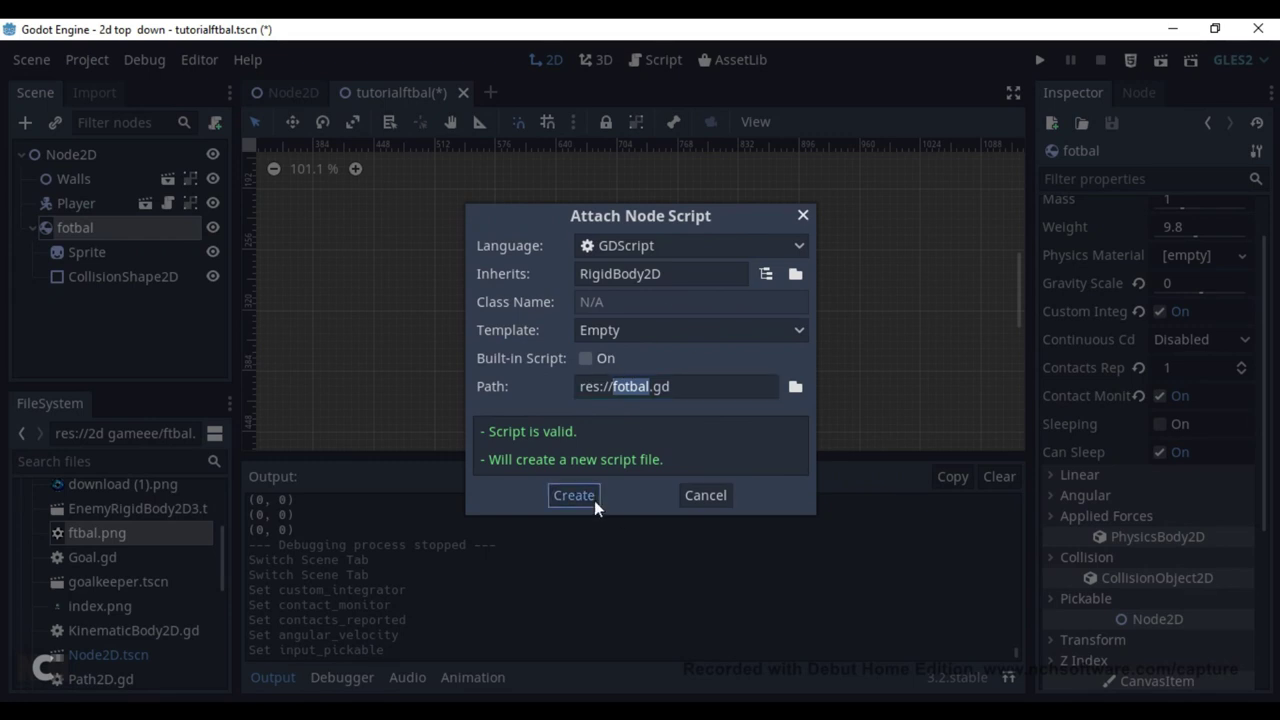
left_click(594, 500)
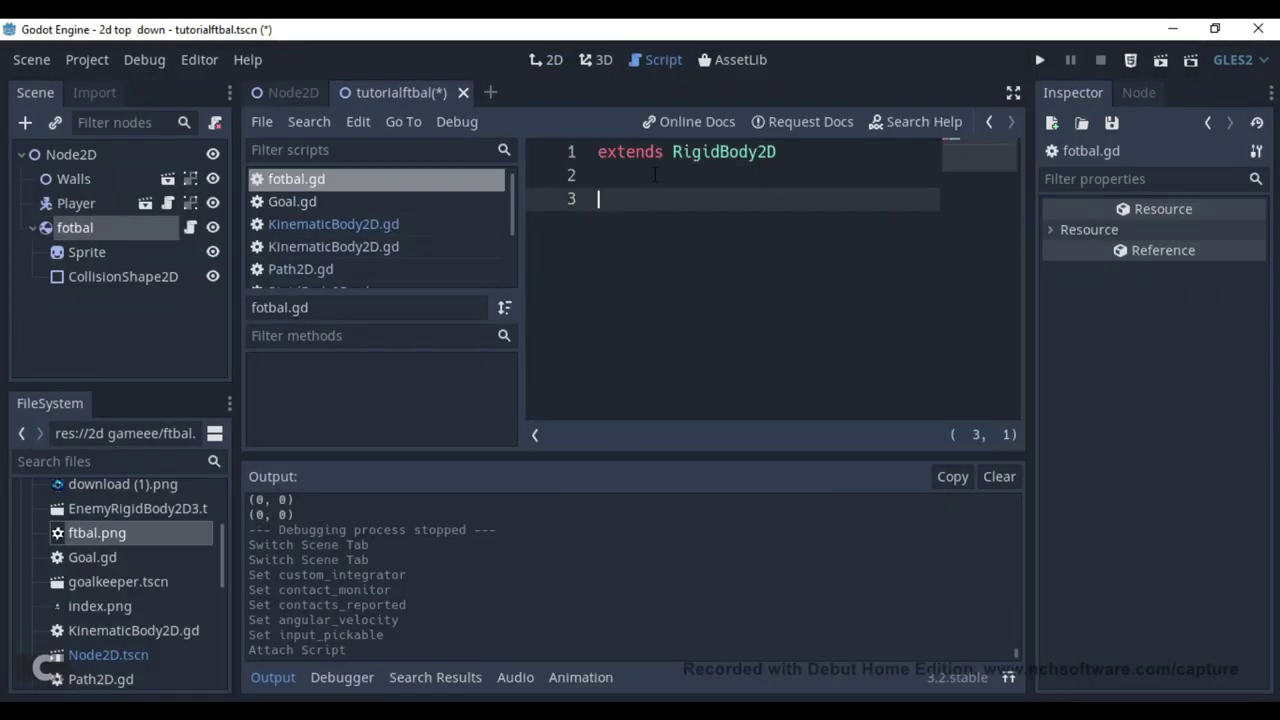
left_click(1202, 124)
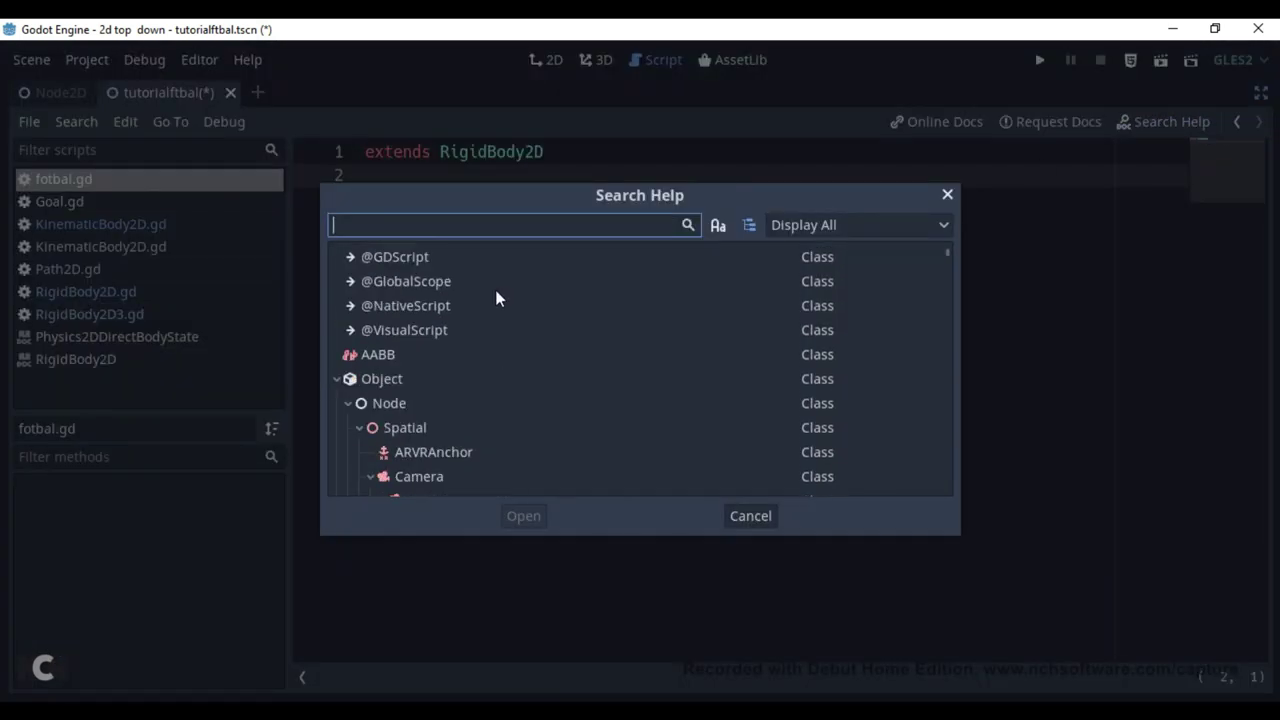
Find RigidBody2D's bounce docs and copy the set_bounce(value) setter for fotbal.gd.
type("bou")
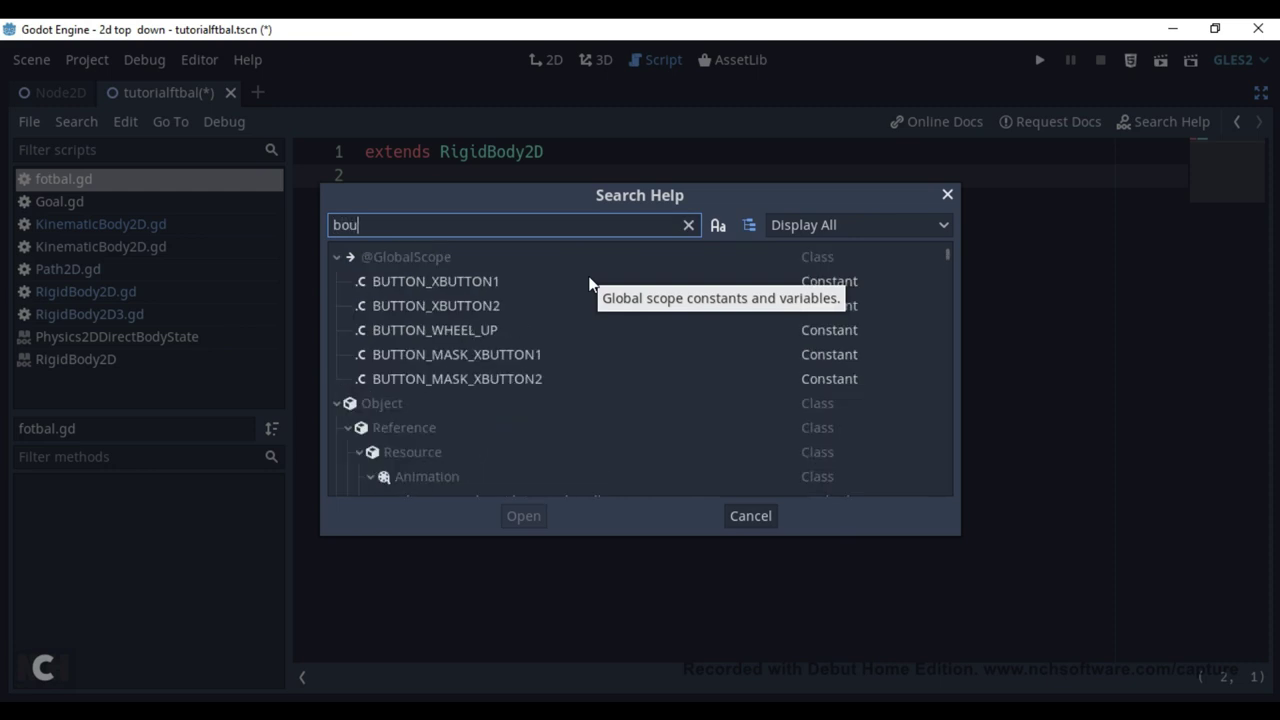
type("nce ri")
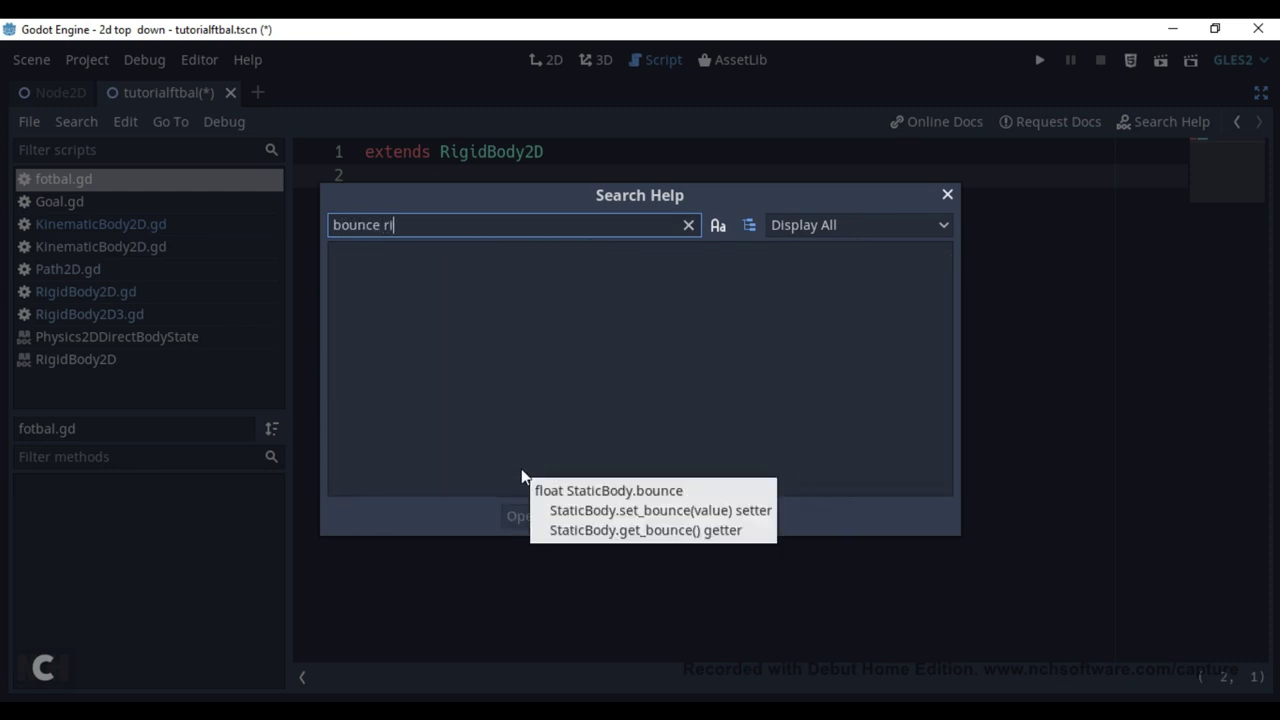
key("BackSpace")
key("BackSpace")
scroll(485, 420, "down", 3)
left_click(513, 396)
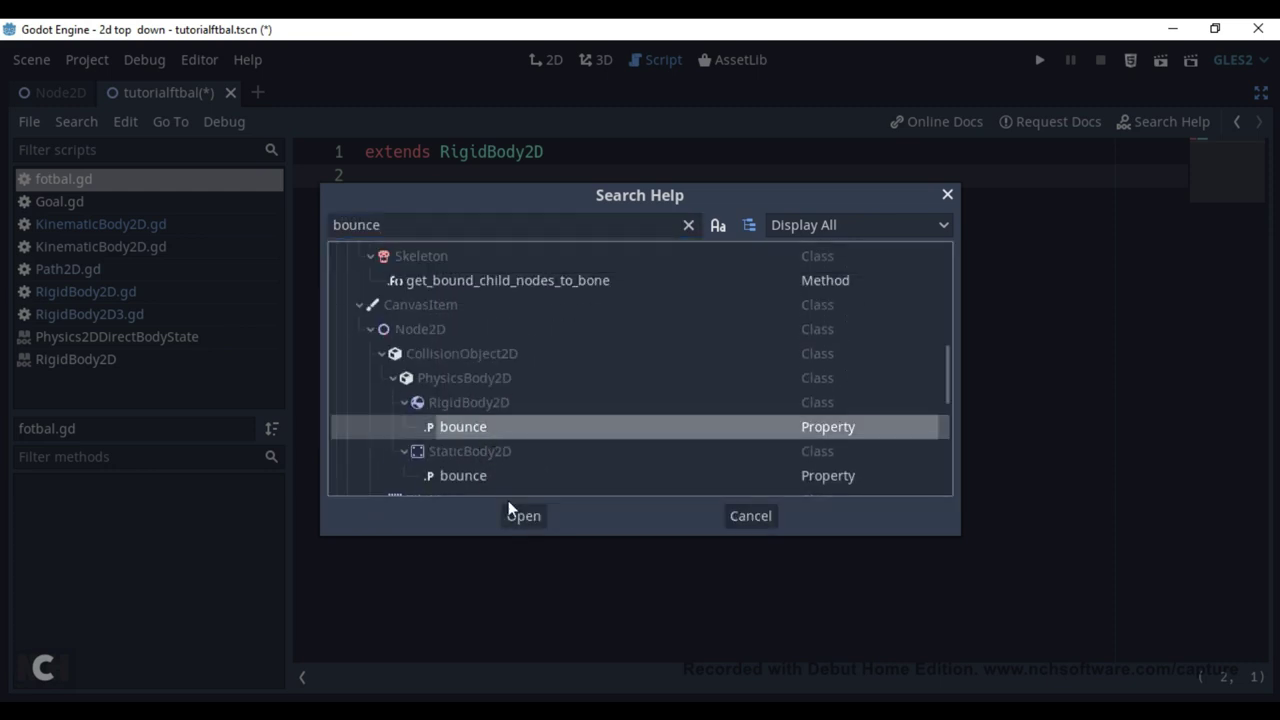
left_click(520, 512)
scroll(376, 270, "up", 1)
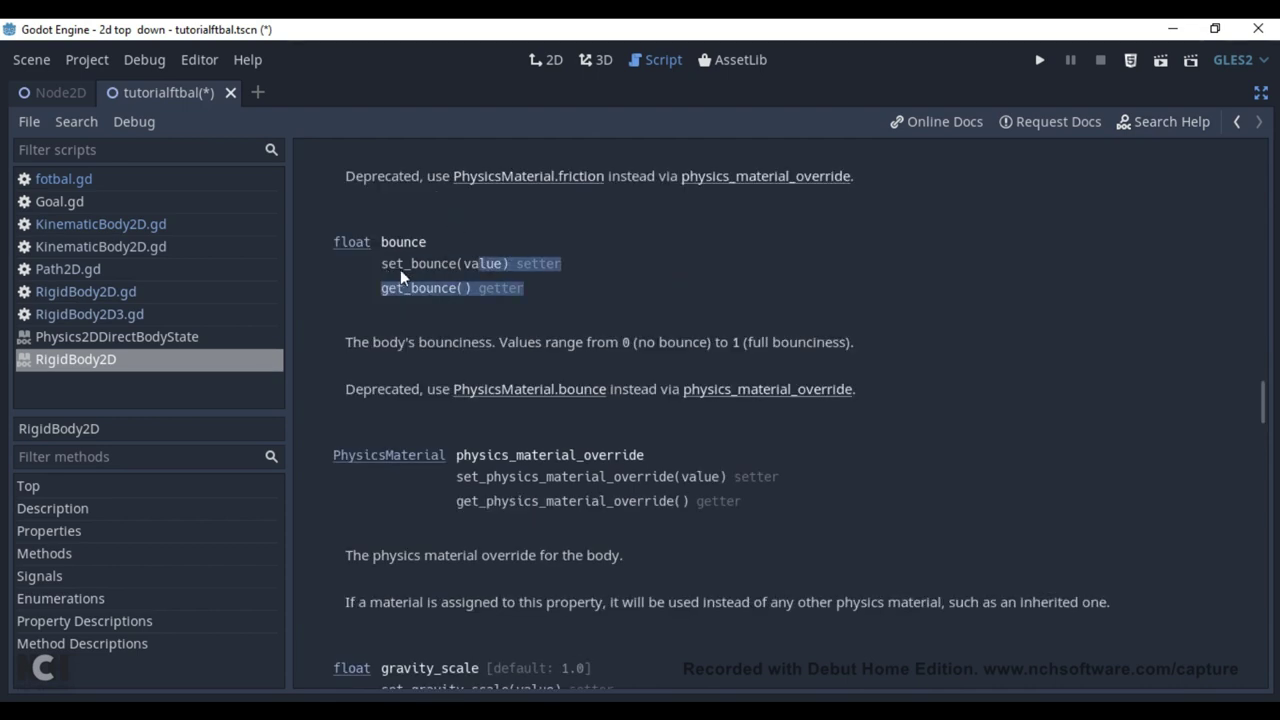
left_click_drag(381, 263, 510, 264)
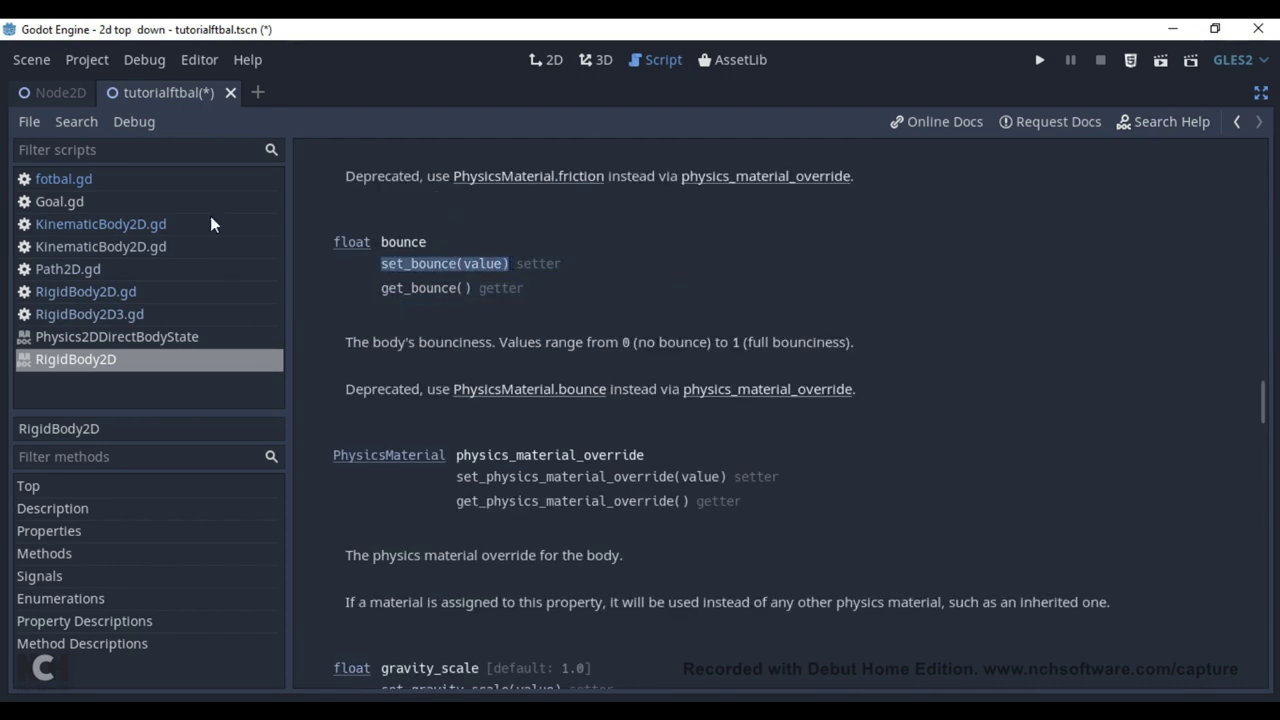
left_click(63, 179)
Put set_bounce(1) inside func _integrate_forces(delta): and test-run the game.
key("Left")
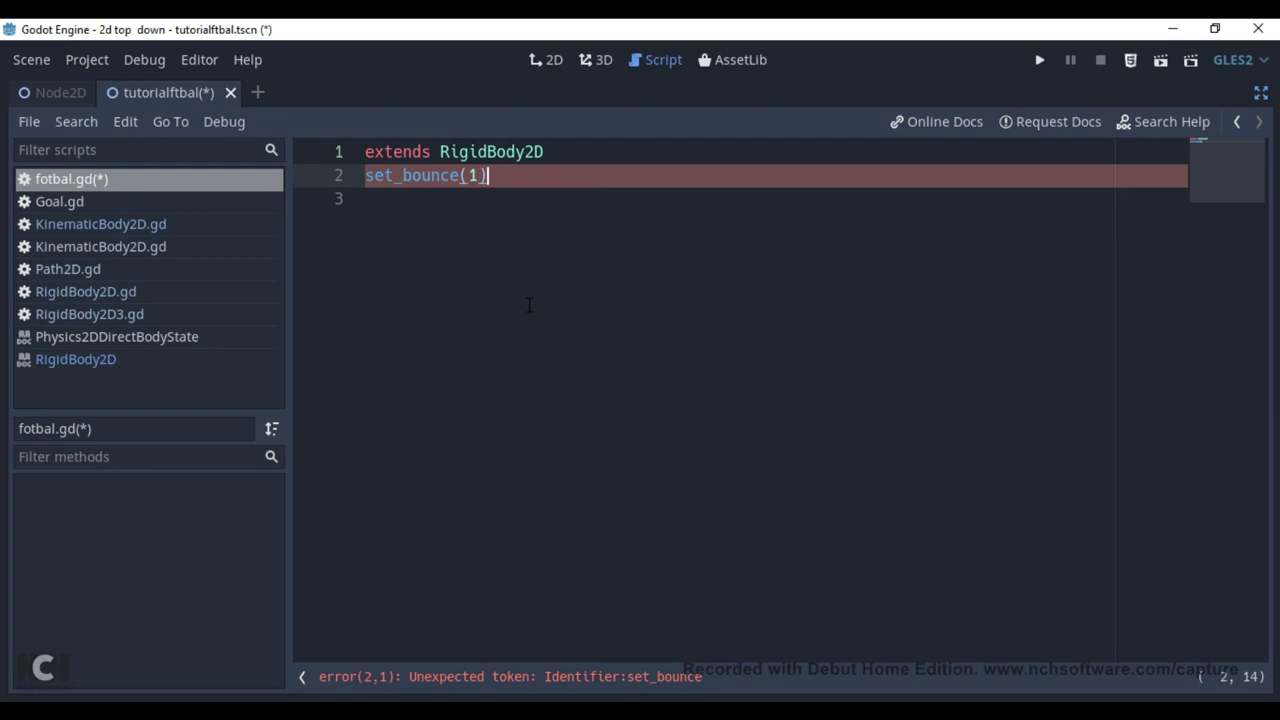
key("Home")
key("Return")
key("Up")
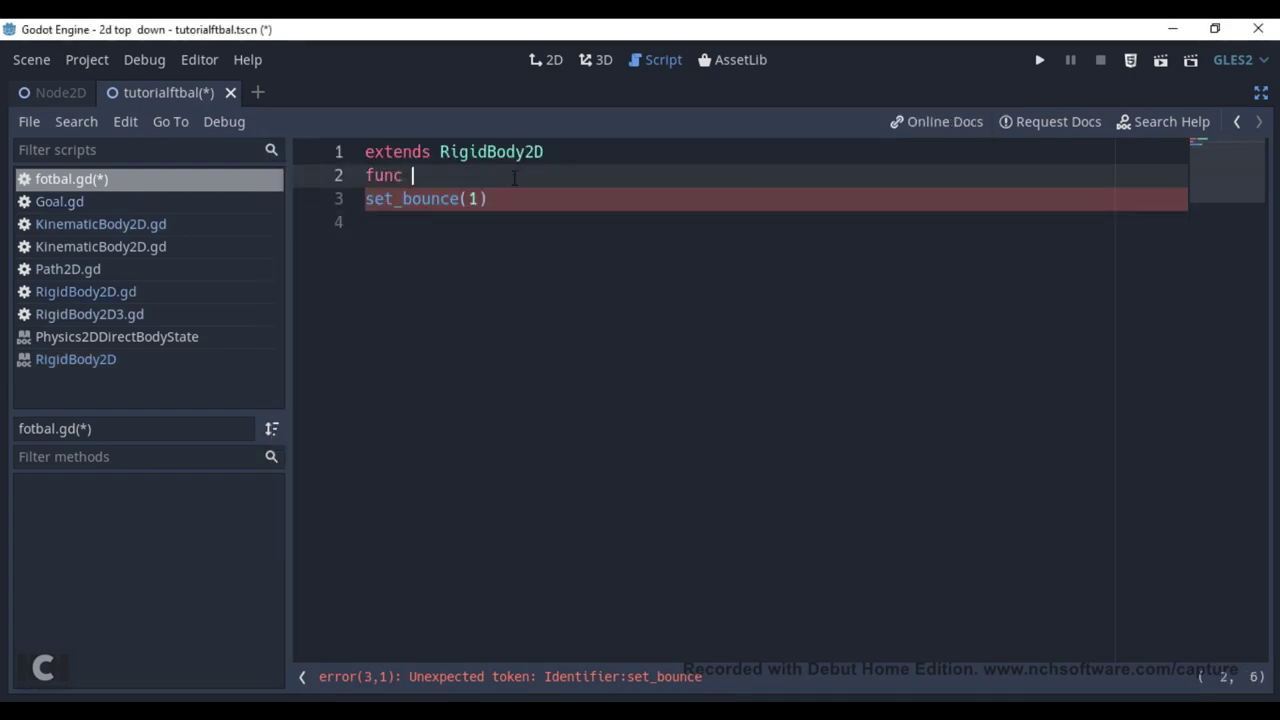
type("_inte")
key("Return")
left_click_drag(966, 175, 578, 177)
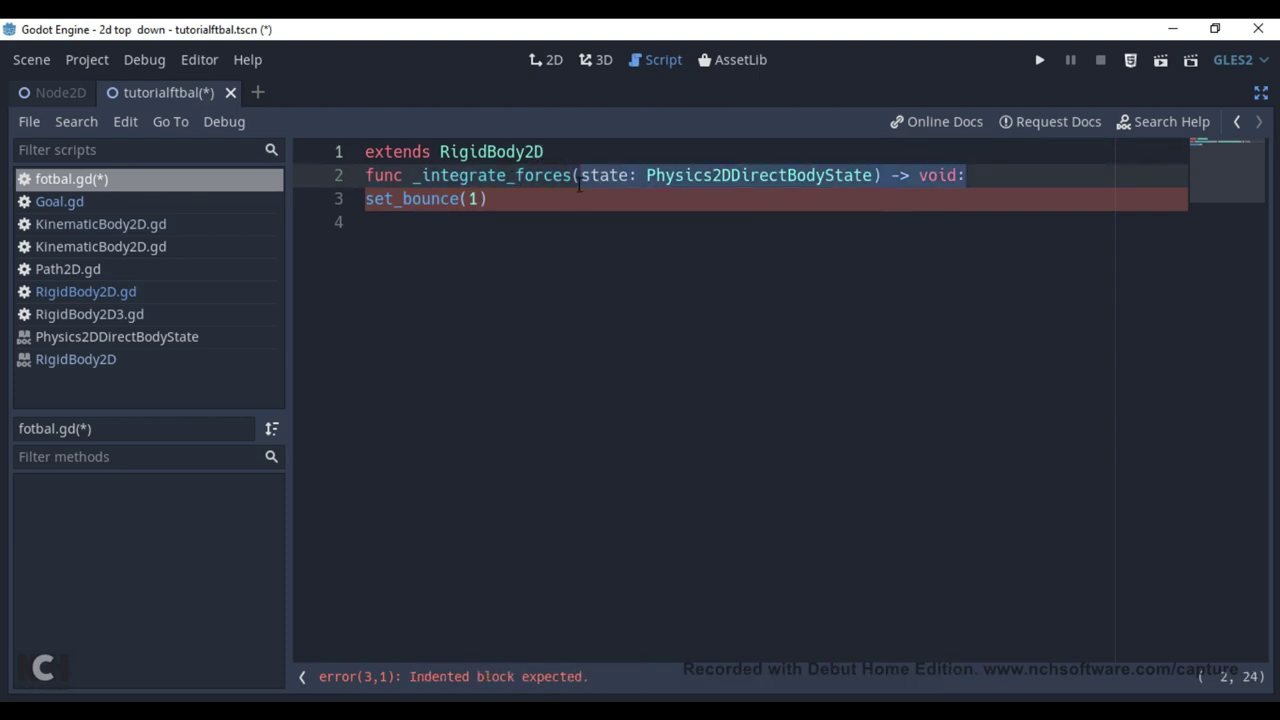
key("BackSpace")
left_click(367, 199)
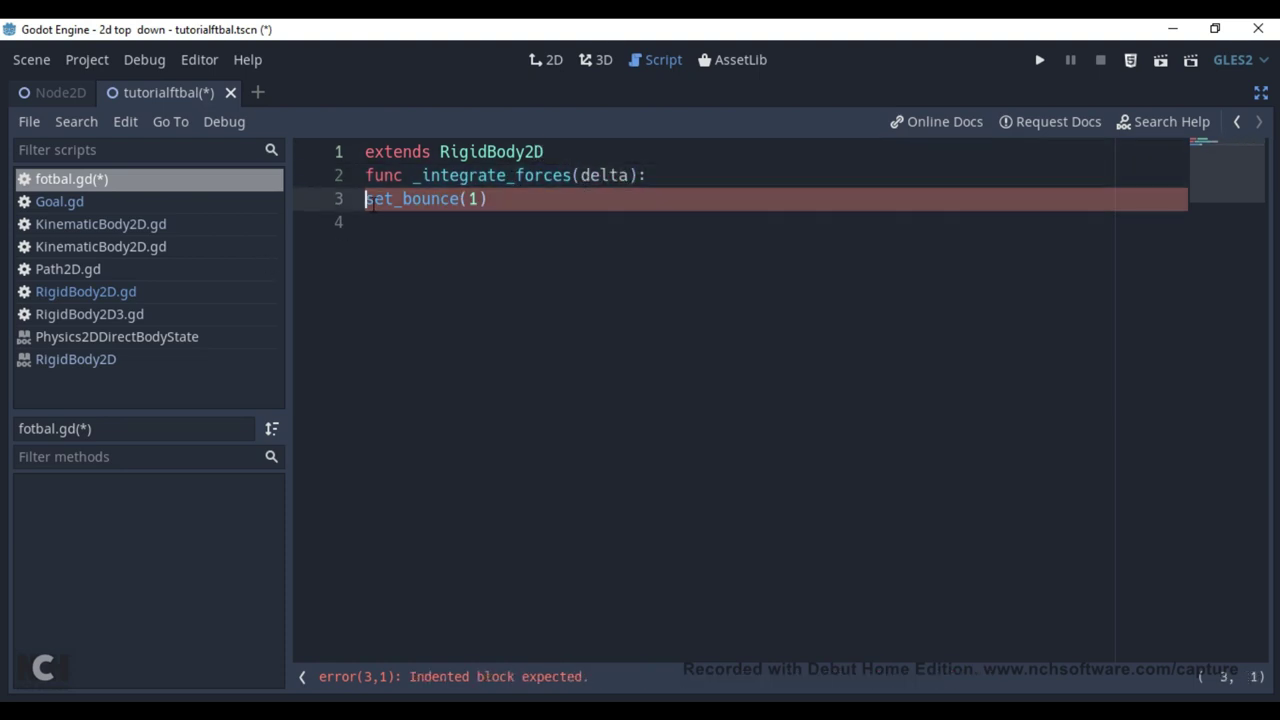
left_click(524, 199)
left_click(1040, 59)
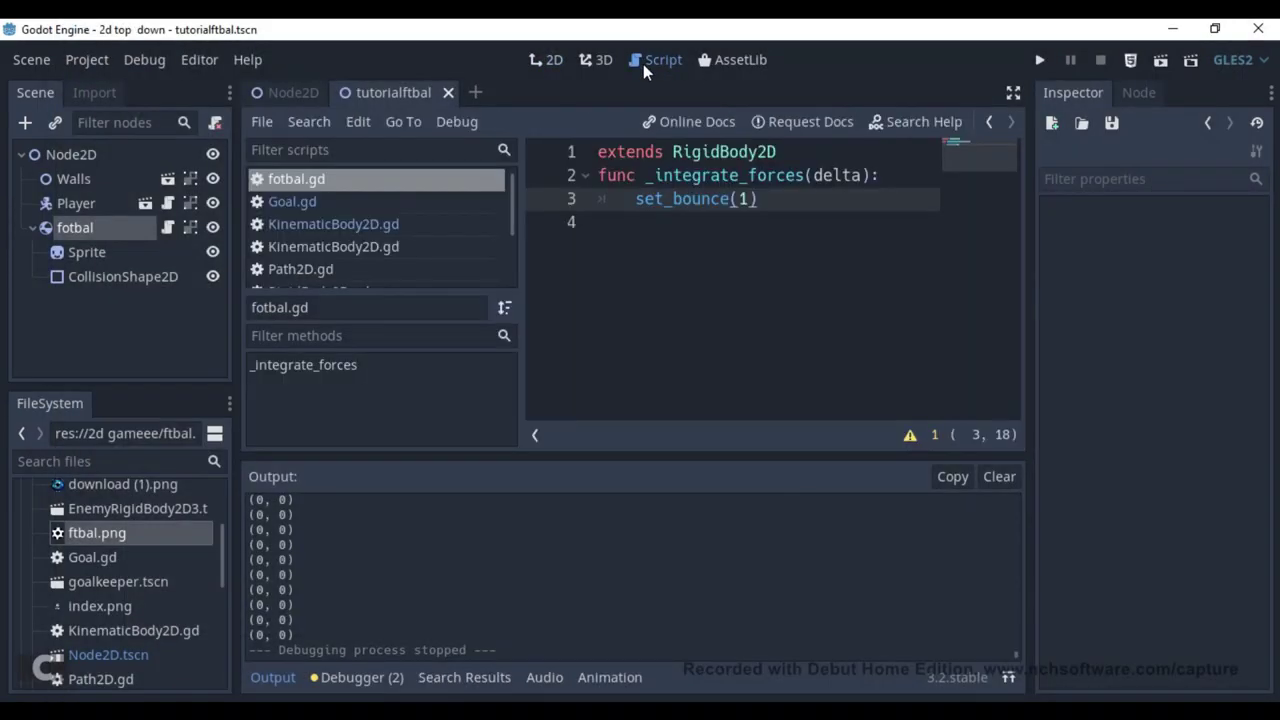
Drop a goallls.tscn instance into the field and nudge the player left.
left_click(548, 60)
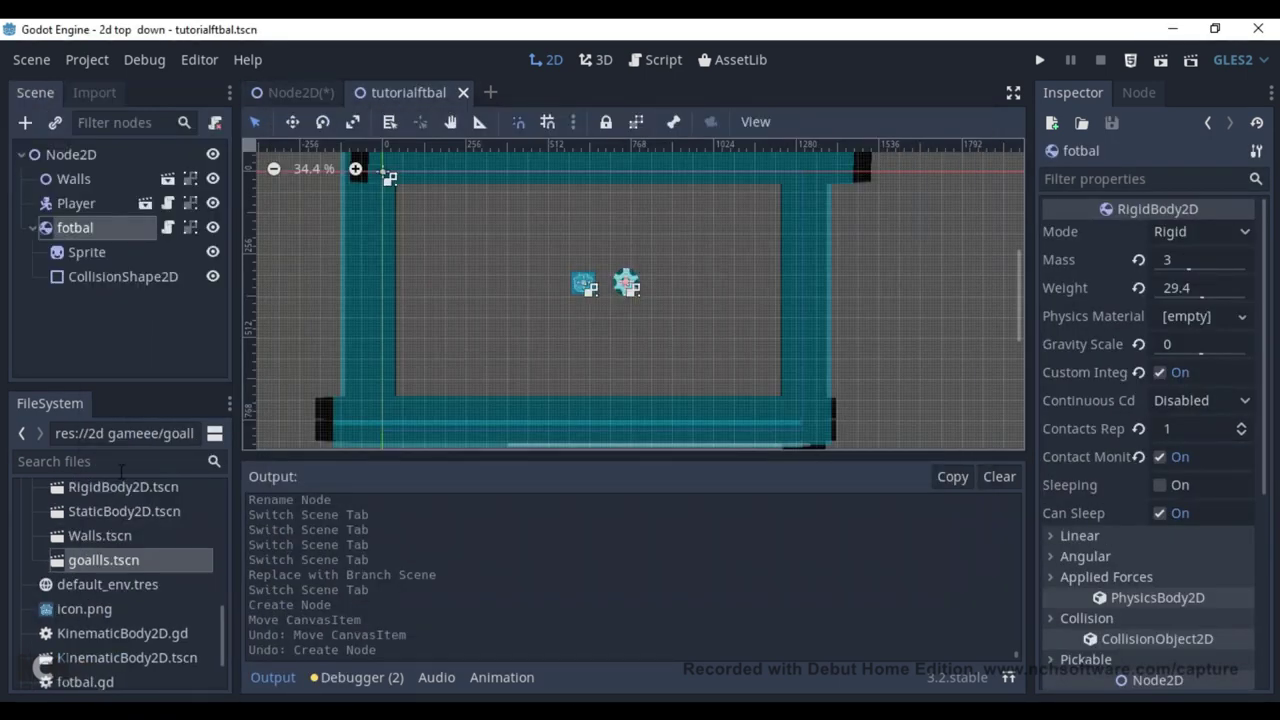
left_click_drag(121, 470, 382, 237)
left_click_drag(385, 180, 386, 178)
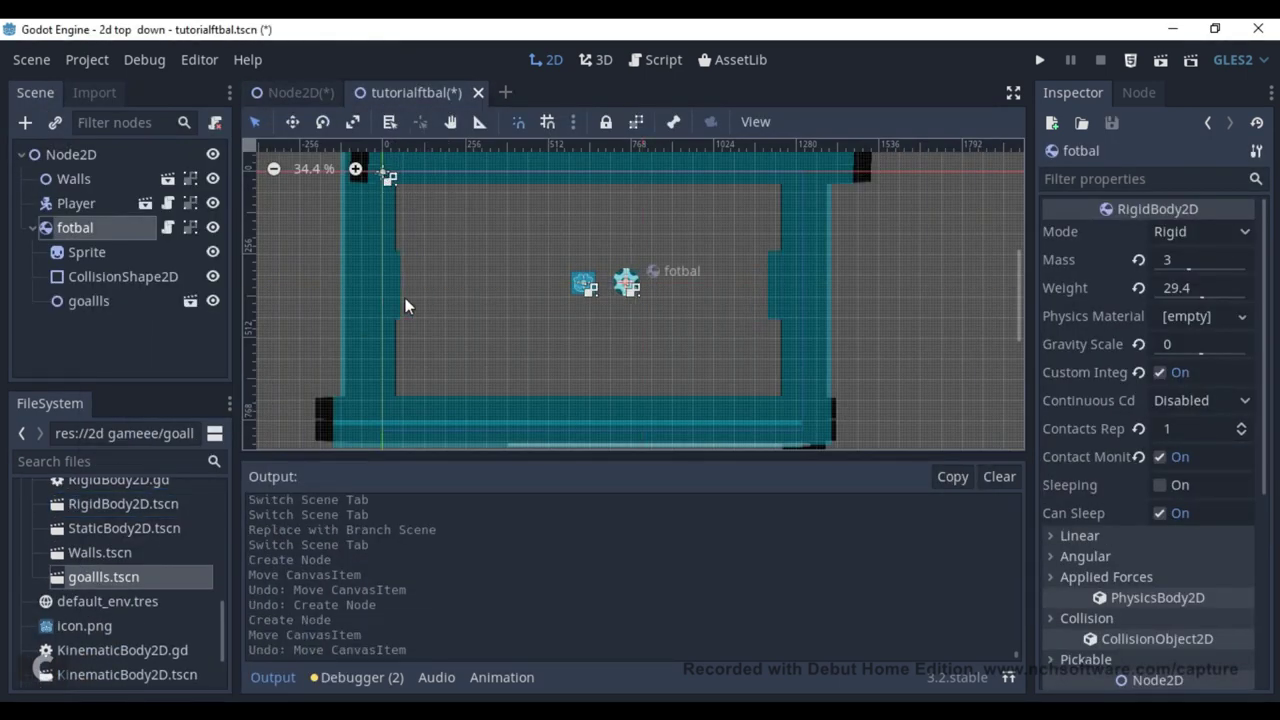
left_click_drag(104, 301, 70, 154)
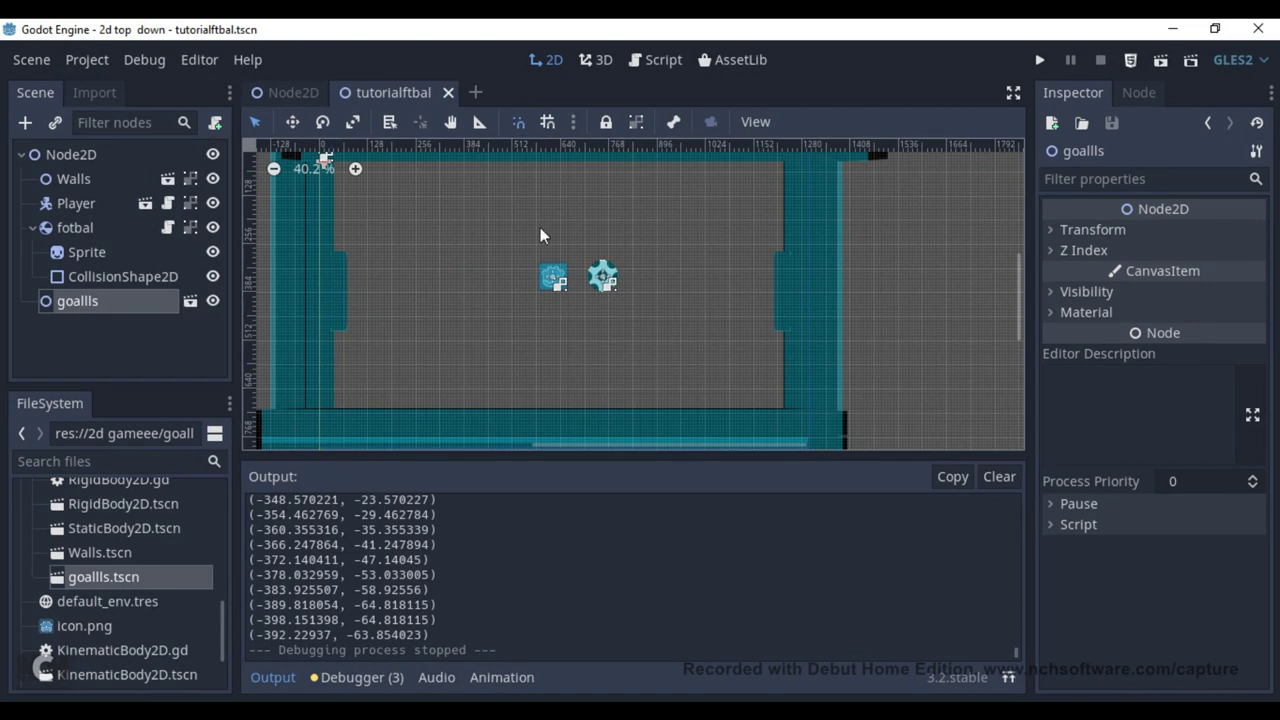
scroll(540, 227, "down", 1)
scroll(540, 240, "down", 2)
scroll(600, 330, "up", 2)
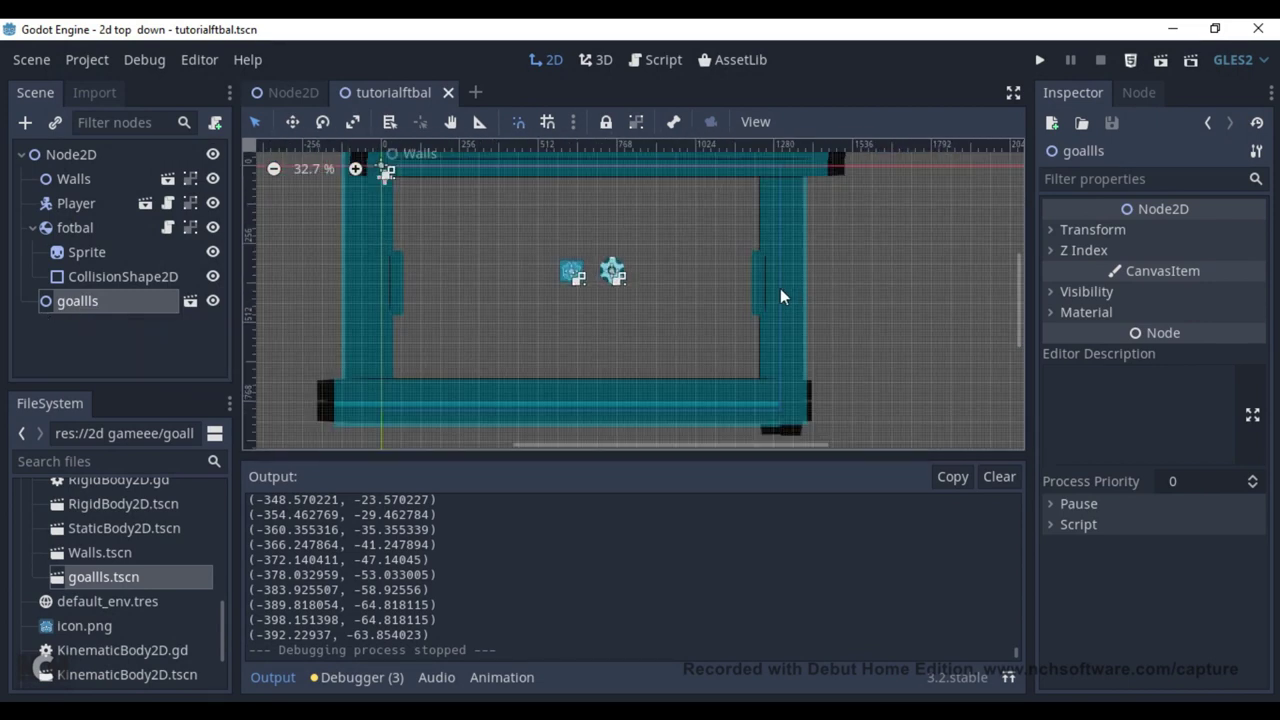
left_click_drag(571, 276, 480, 283)
Add a KinematicBody2D with a collision shape and a Sprite using the Godot icon texture.
left_click(25, 122)
type("kin")
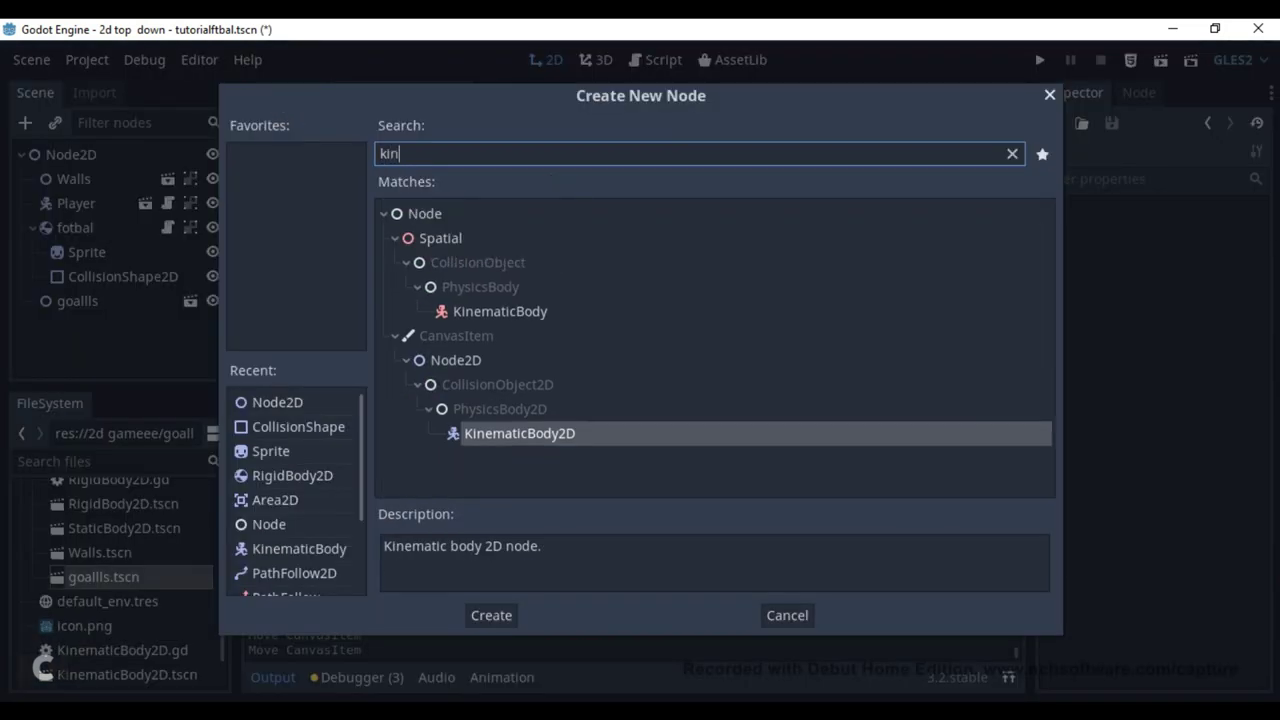
key("Return")
key("ctrl+a")
type("sprite")
key("Return")
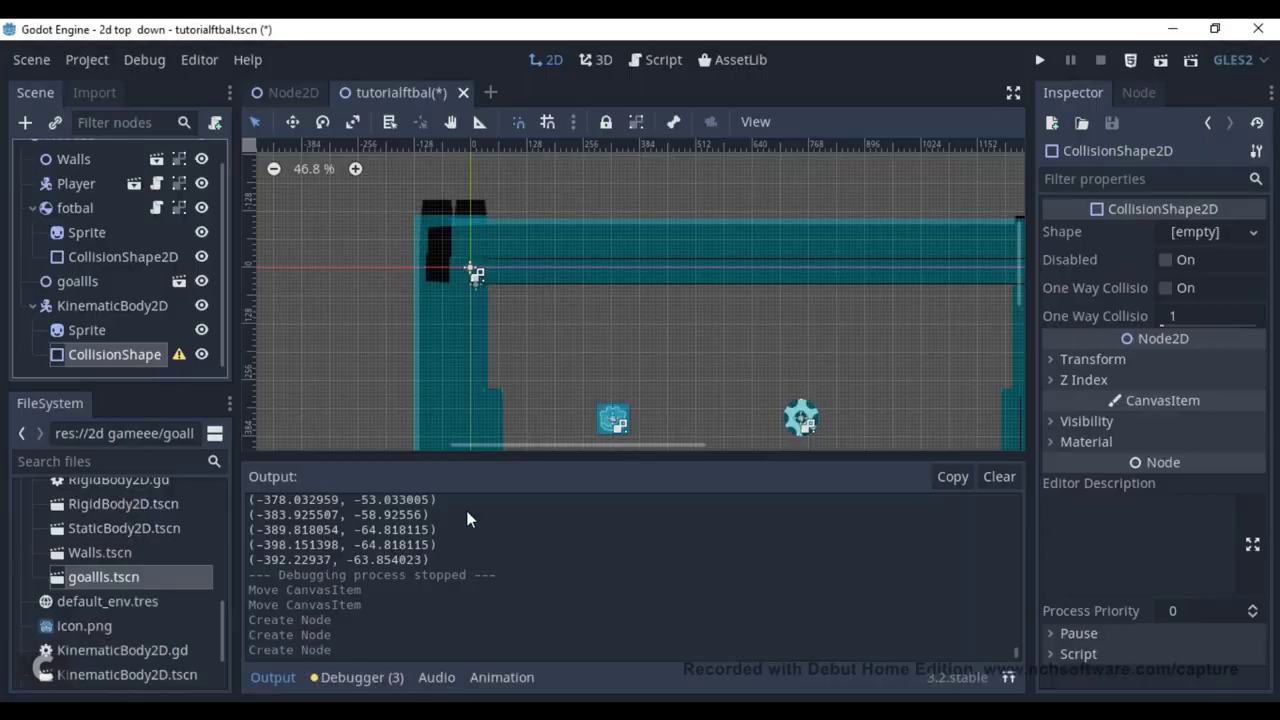
key("Up")
left_click_drag(71, 627, 498, 317)
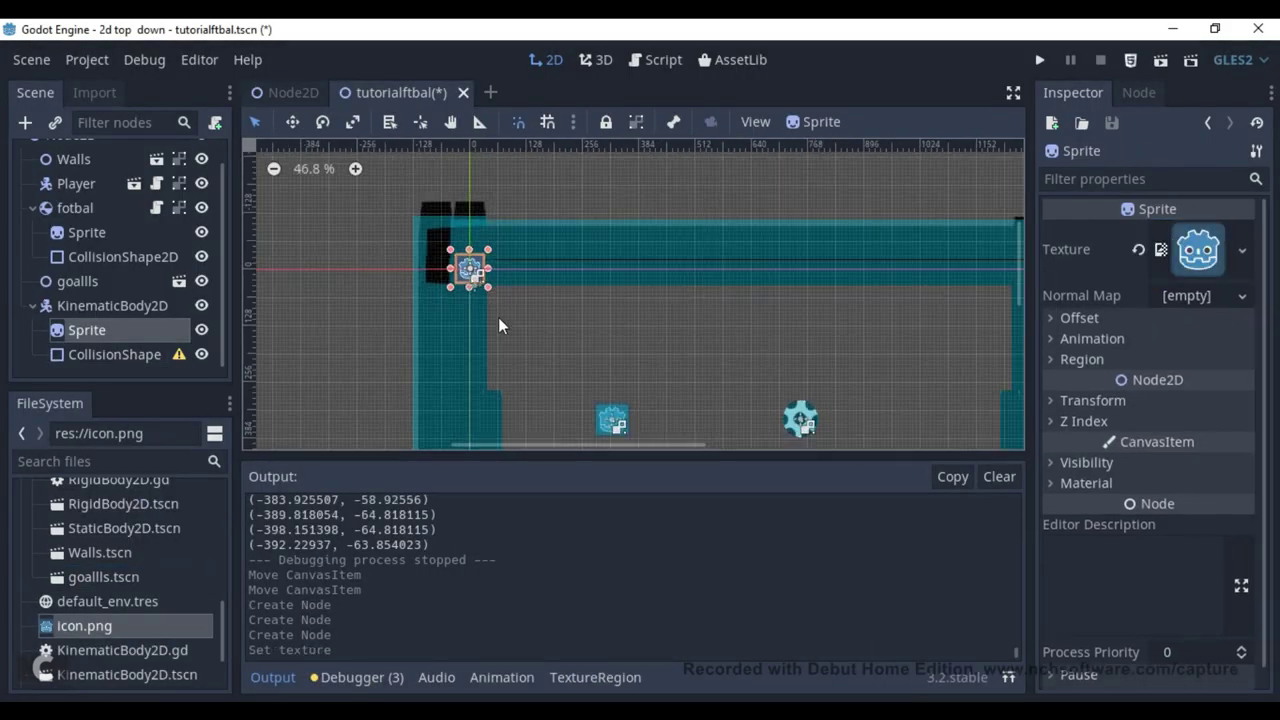
scroll(487, 278, "up", 1)
scroll(497, 285, "down", 1)
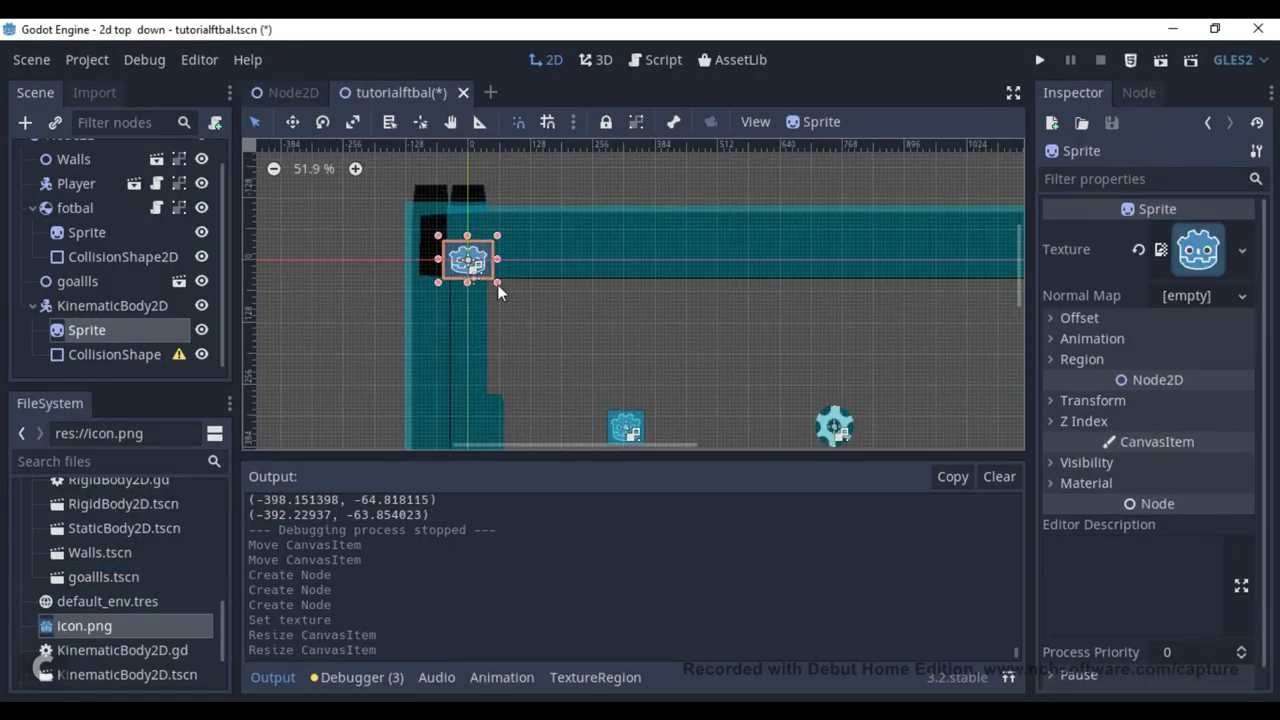
key("ctrl+z")
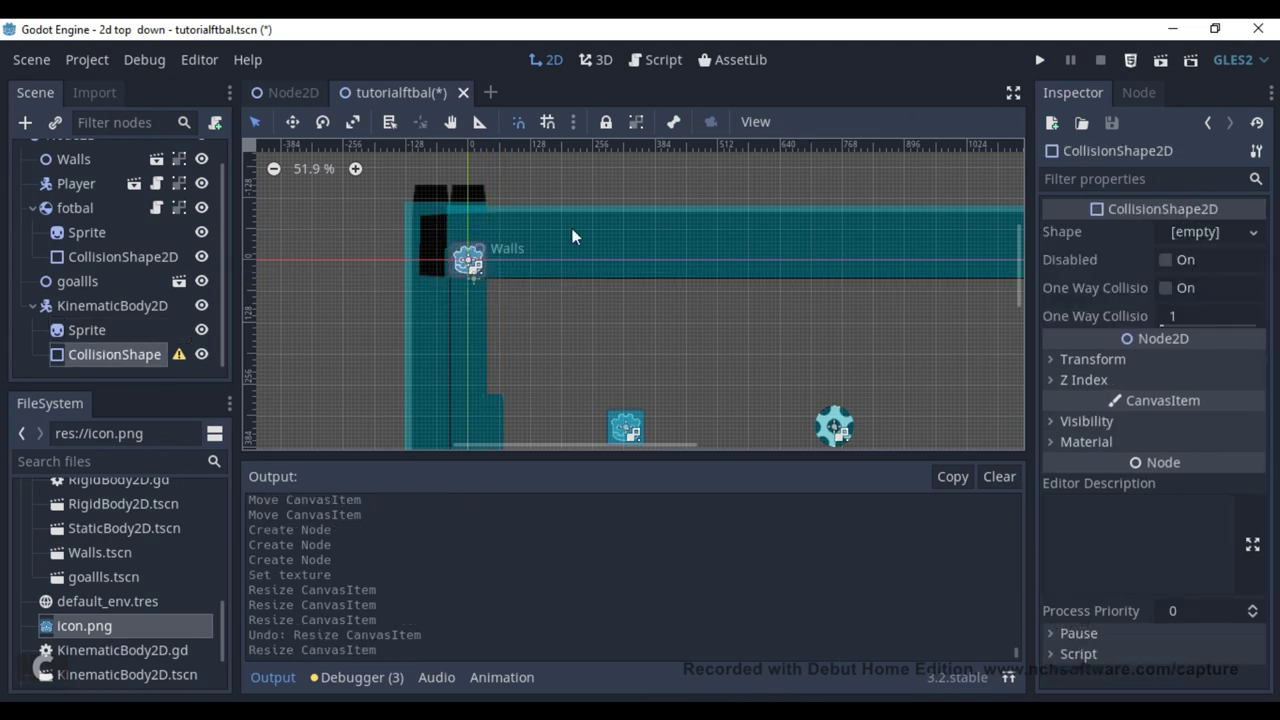
scroll(460, 254, "up", 2)
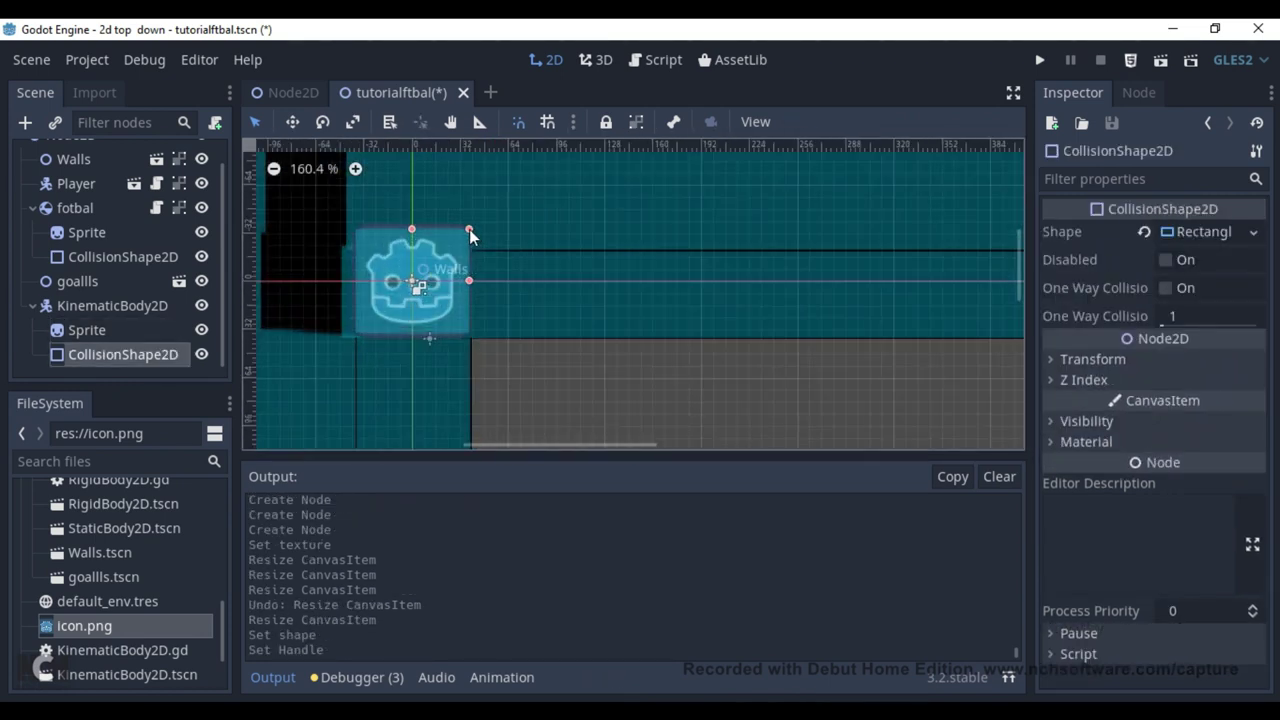
scroll(533, 360, "up", 3)
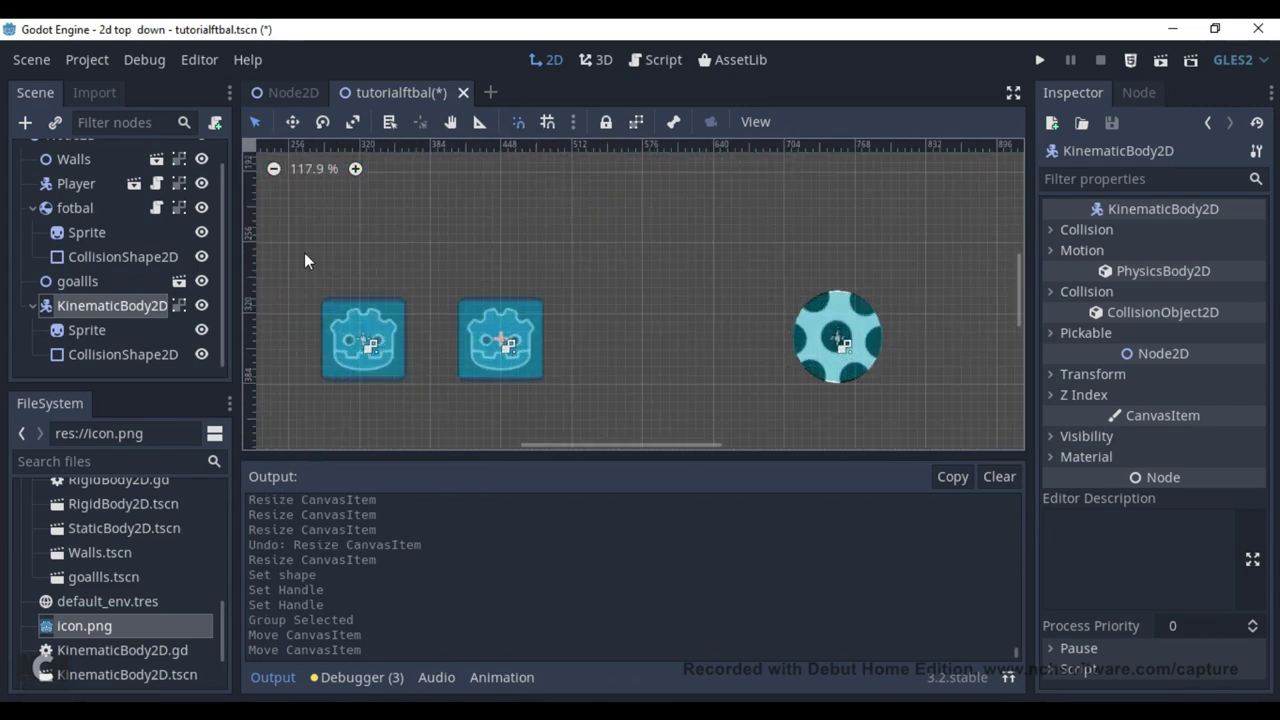
Rename the body to Enemy KK and set its sprite's Self Modulate to red.
key("F2")
type("Enemy KK")
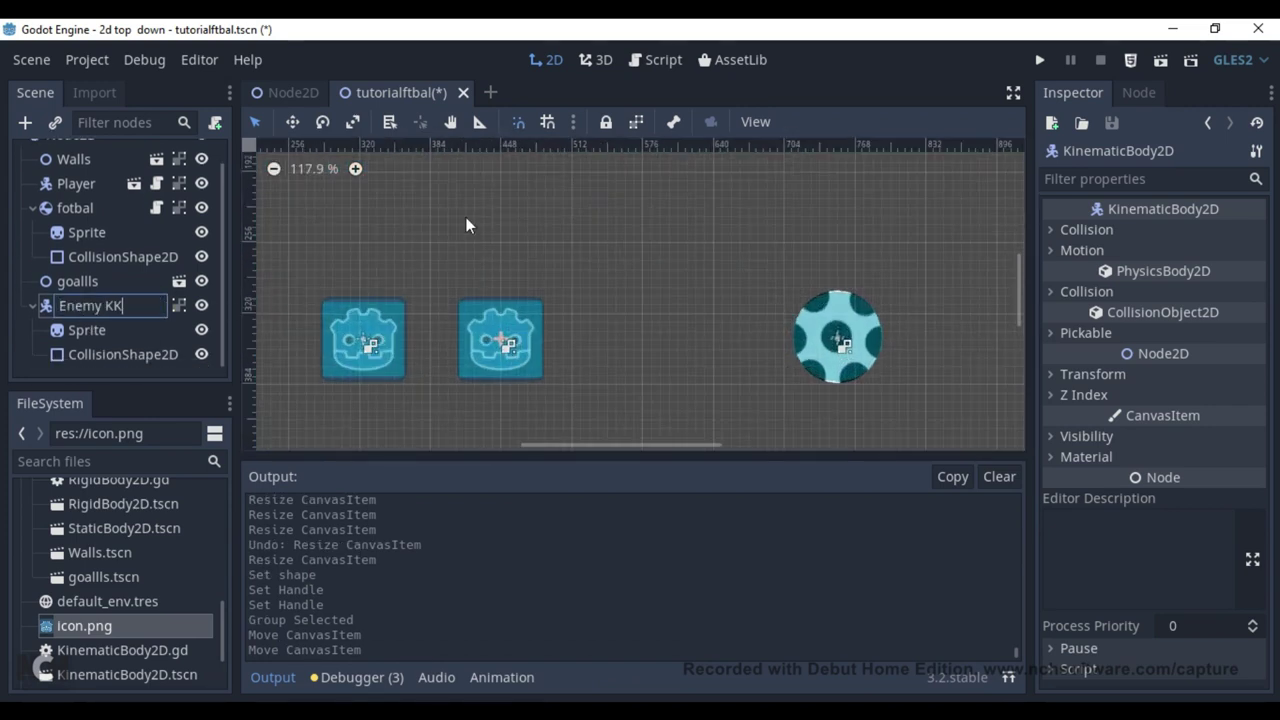
key("Return")
scroll(515, 330, "down", 3)
left_click(515, 334)
left_click(1200, 517)
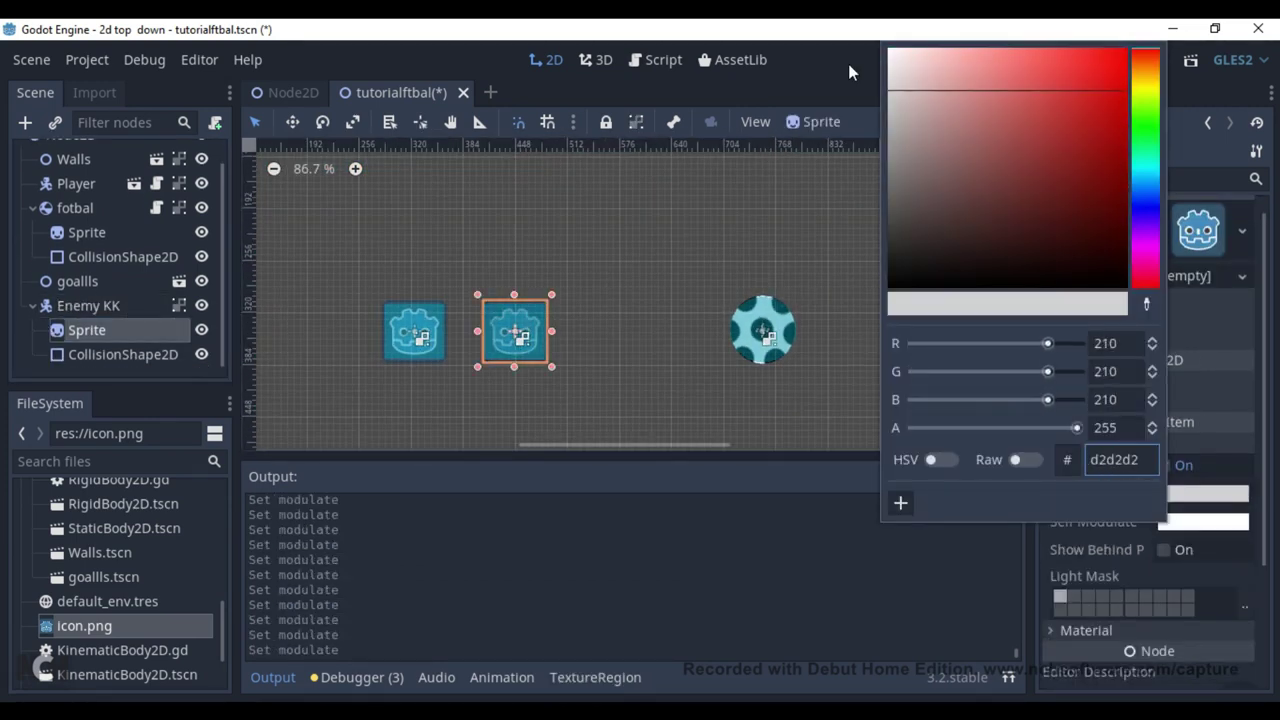
left_click(1120, 50)
left_click(521, 341)
Test-run the game with F5 to see the red enemy, then stop it.
left_click(505, 335)
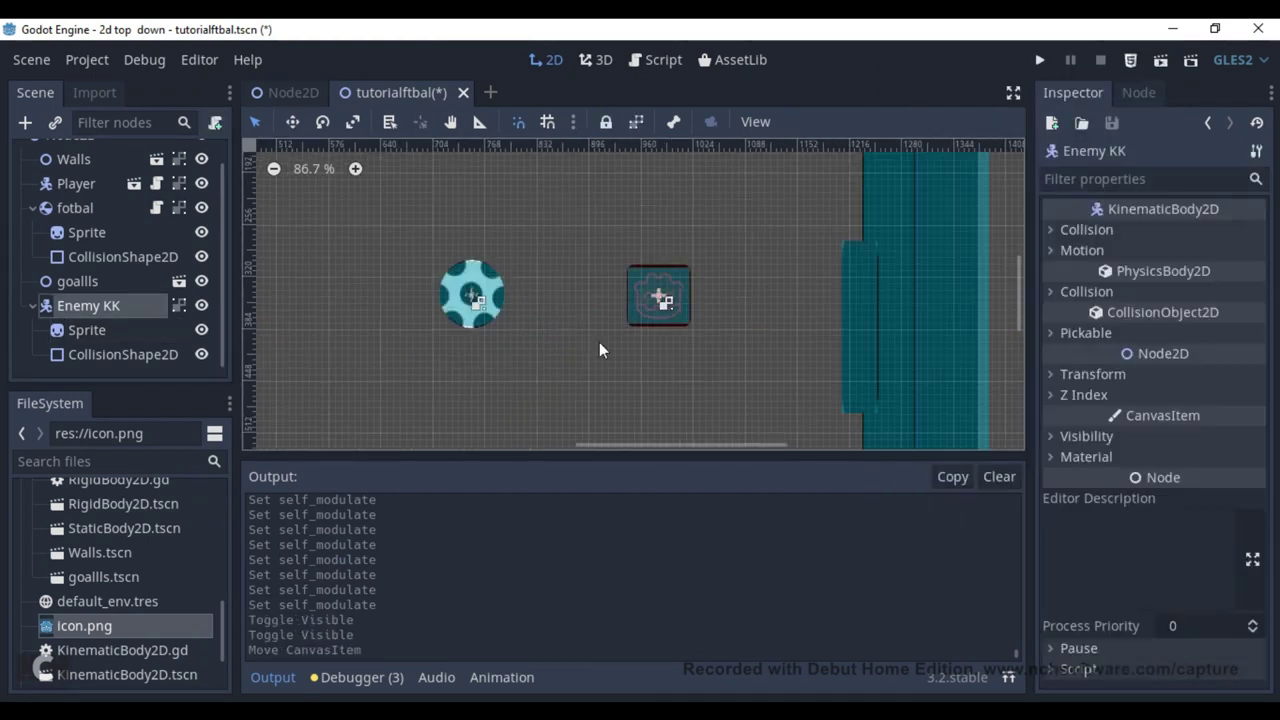
key("F5")
left_click(1232, 24)
key("F5")
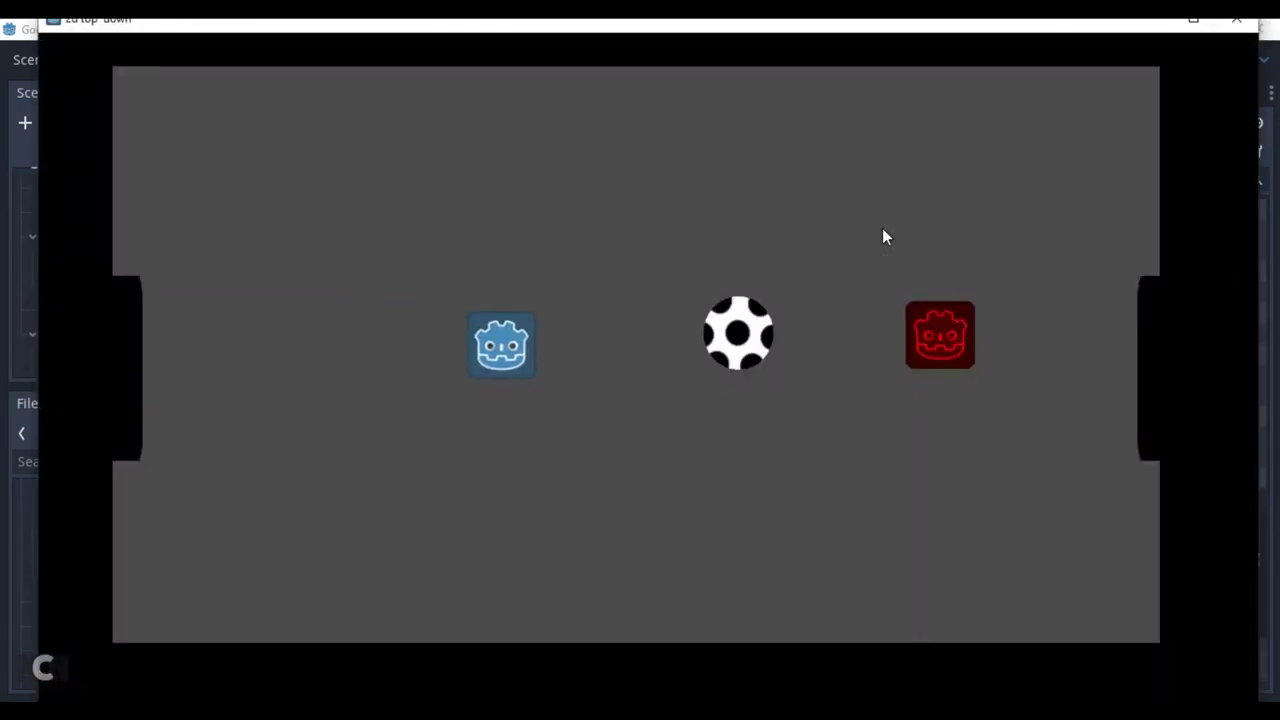
key("F8")
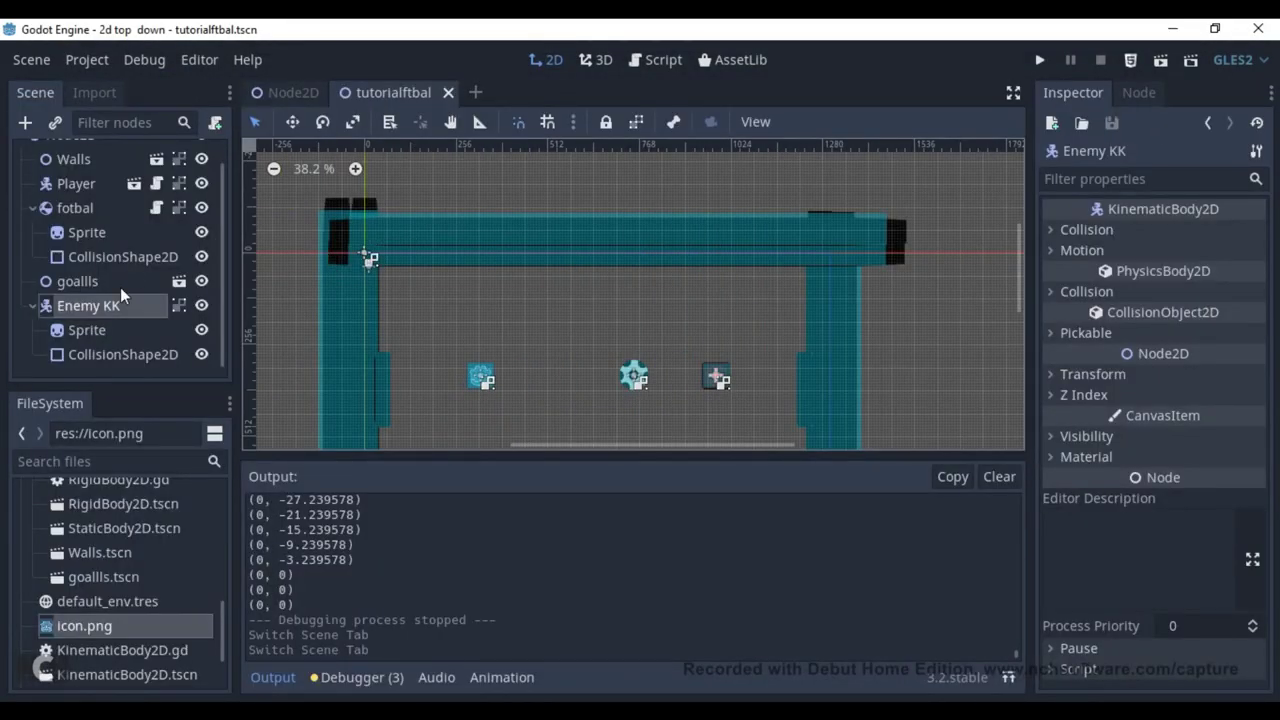
Attach a new Enemy KK.gd script and declare the speed = 1000 and motion variables.
left_click(215, 122)
left_click(593, 499)
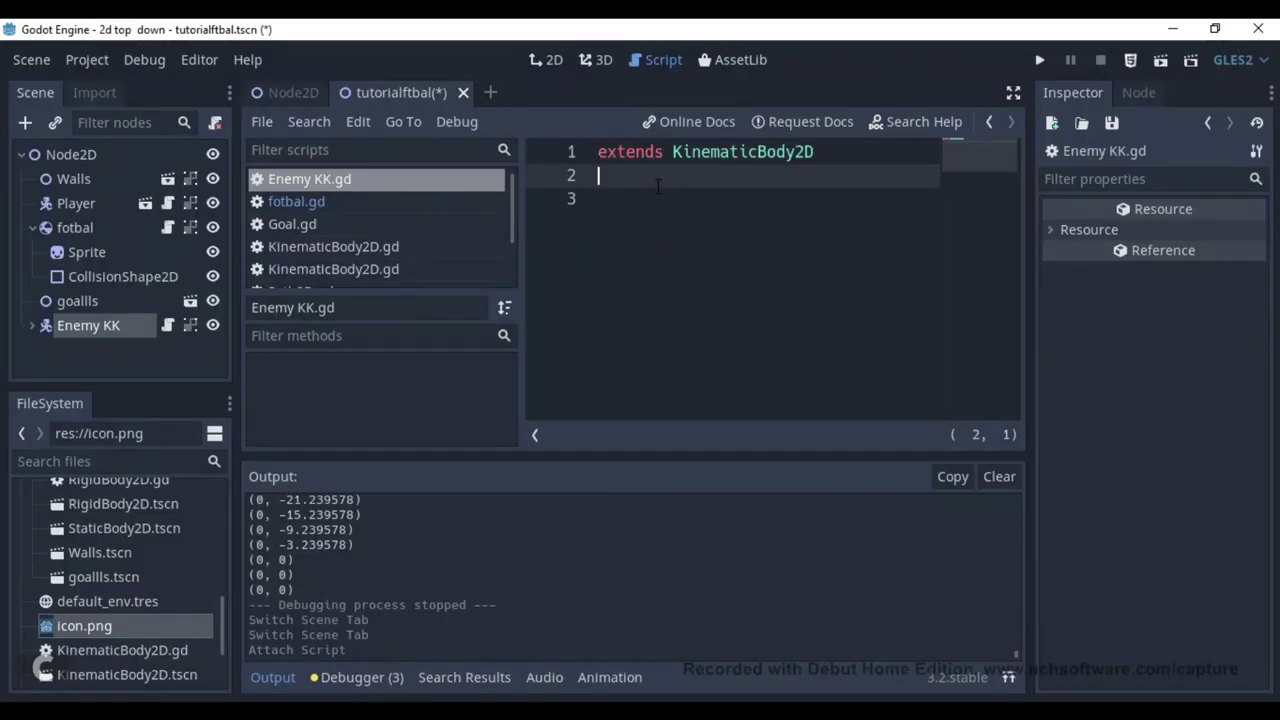
left_click(1015, 92)
type("speed")
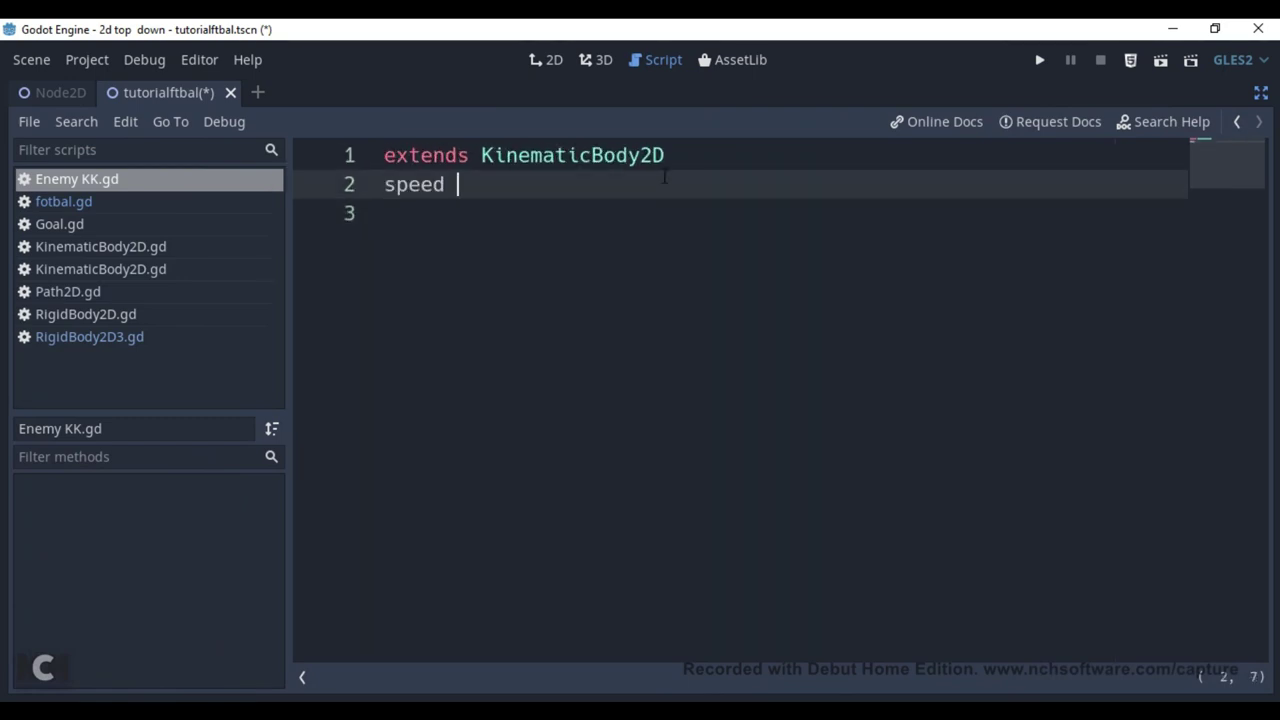
type("= 1000")
key("Return")
type("motion = Vector2()")
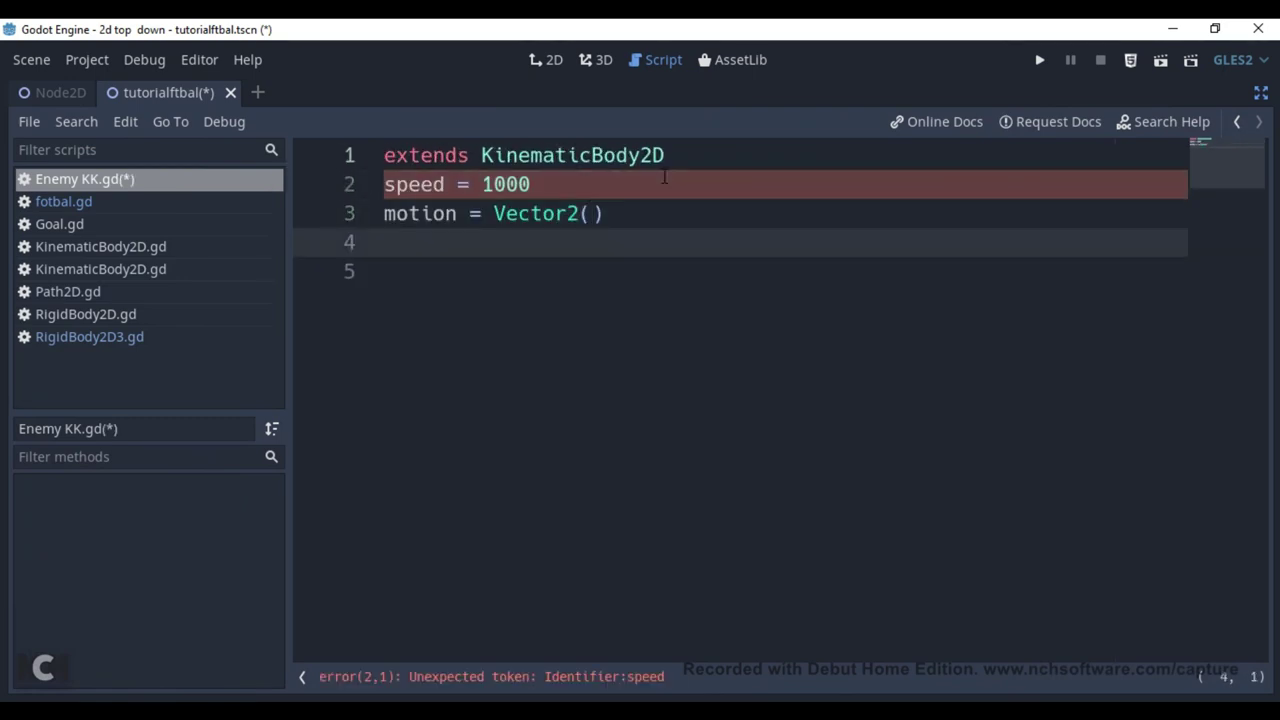
left_click(384, 184)
type("var")
left_click(384, 213)
type("var")
key("Return")
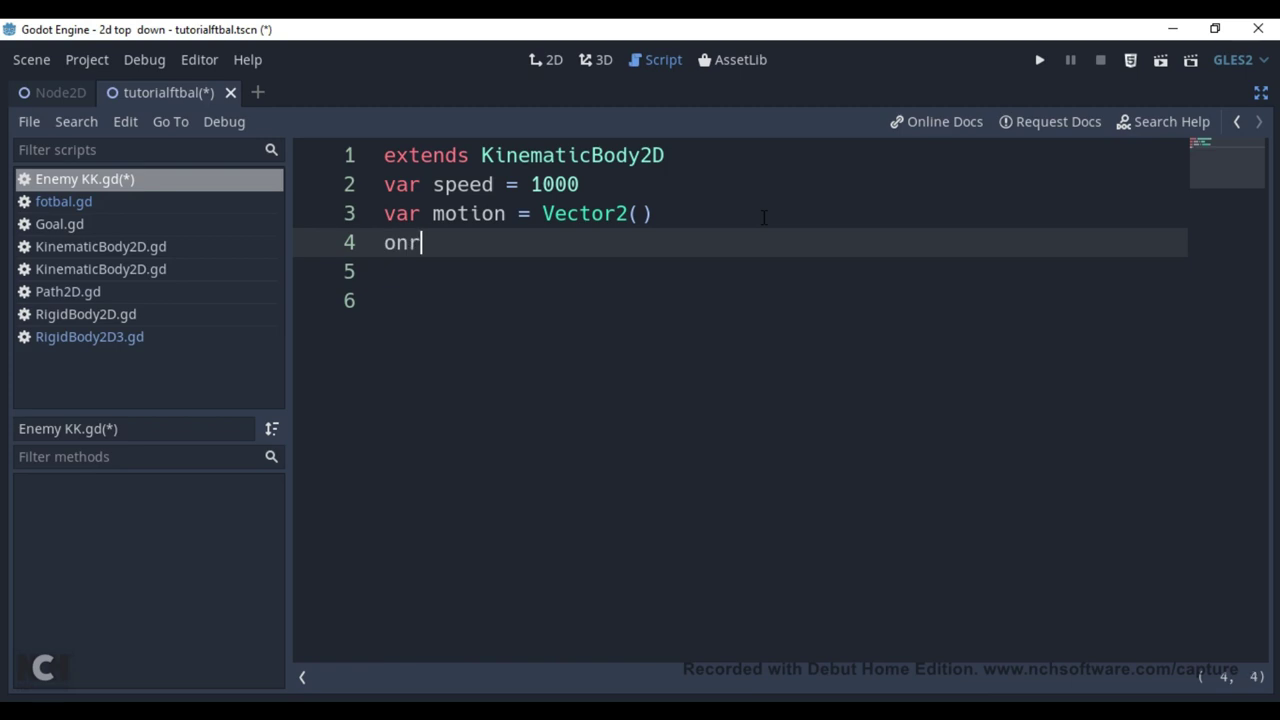
Add an onready variable that gets the football node by name.
type("get")
key("ctrl+shift+F11")
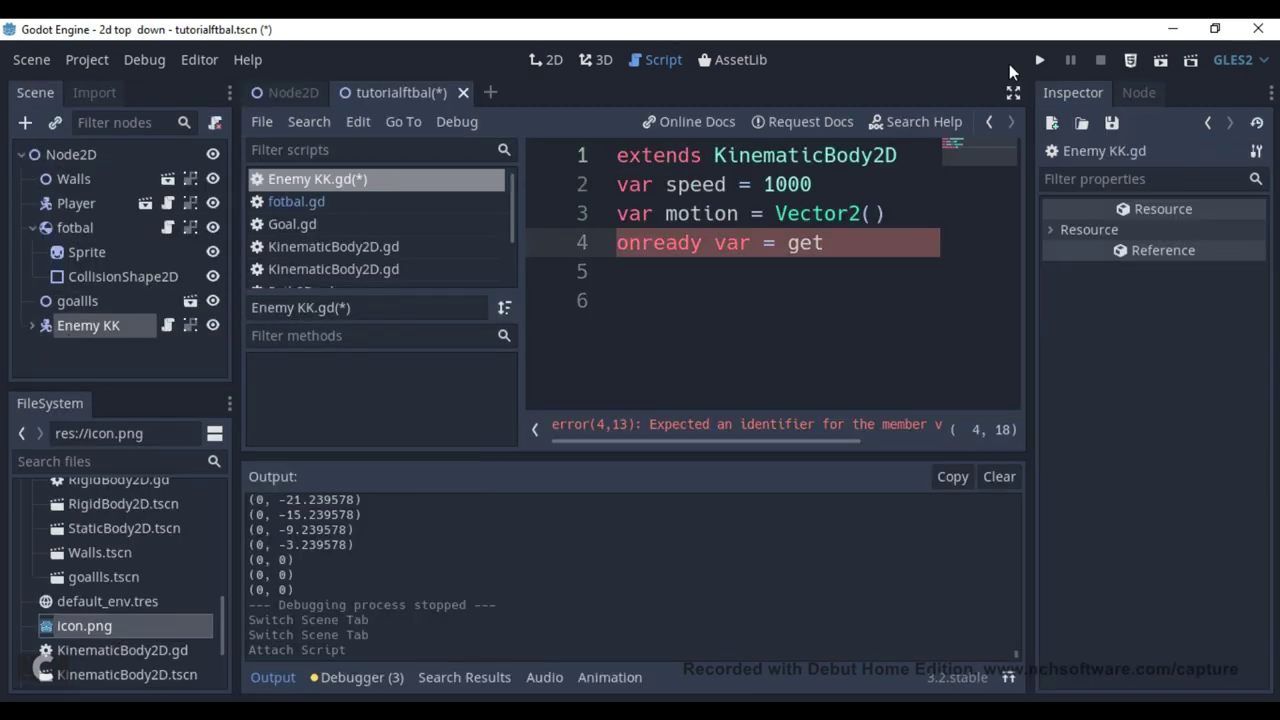
key("ctrl+shift+F11")
type(".get_node(")
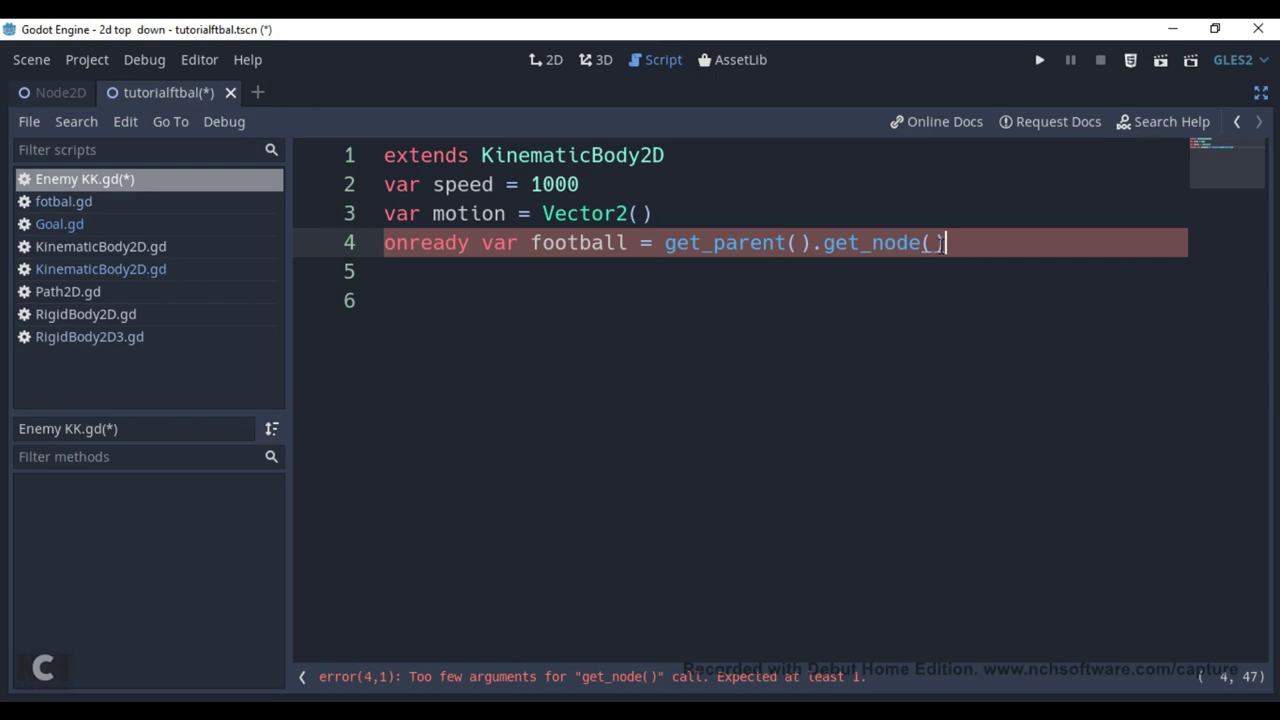
type("\"")
key("ctrl+shift+F11")
key("ctrl+shift+F11")
left_click(1101, 247)
key("Return")
Add _physics_process with an enemy comment and the check ball.position.x > position.x.
type("p")
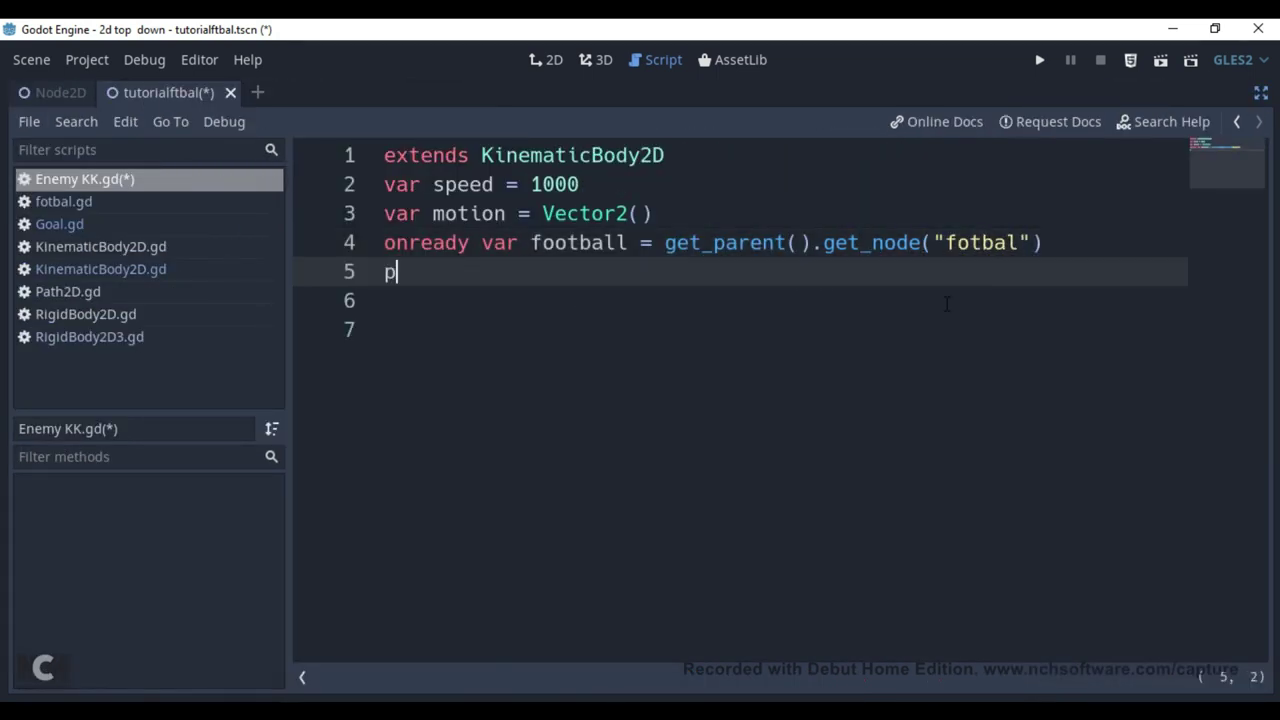
type("func _ph")
key("Return")
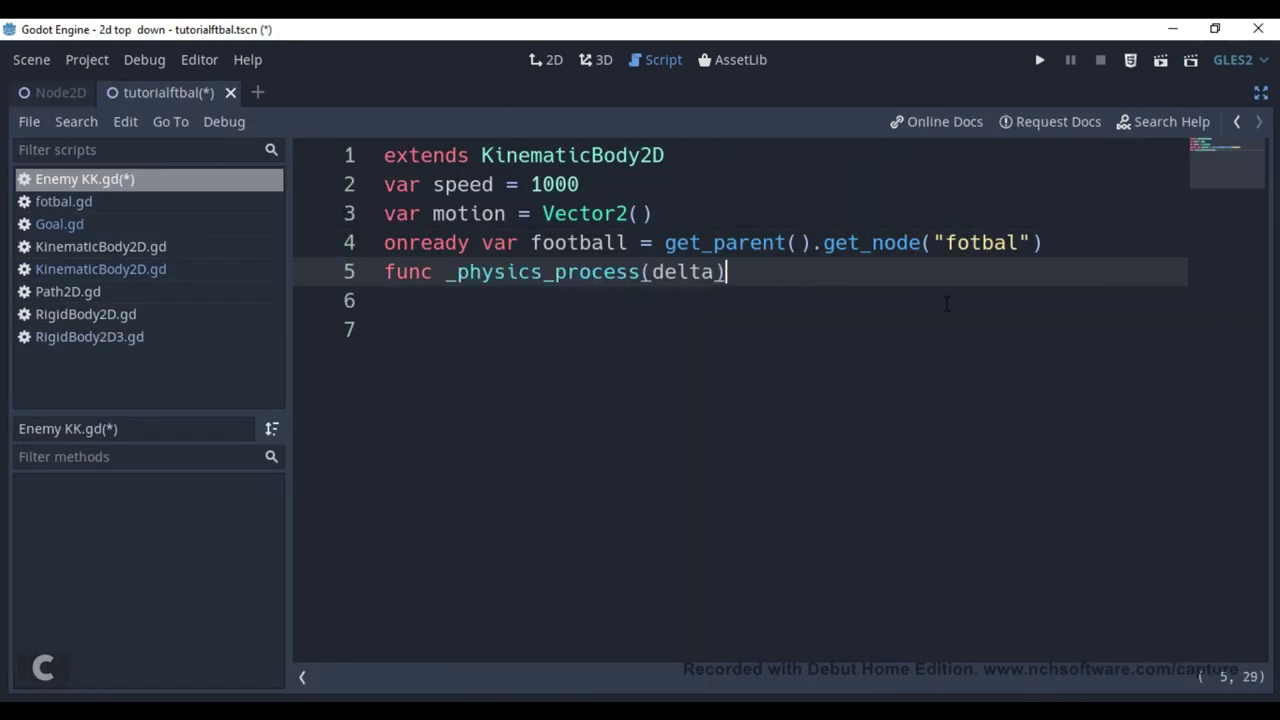
type(":")
key("Return")
type("if ba")
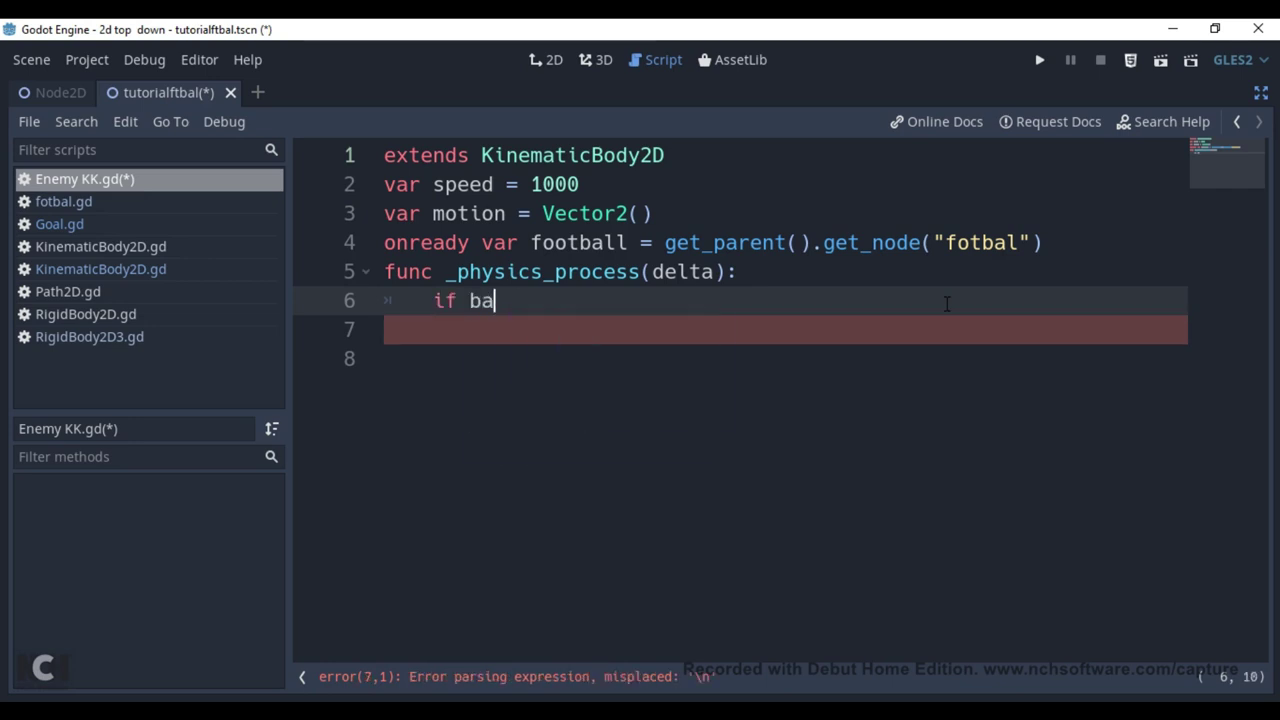
type("ll.position >")
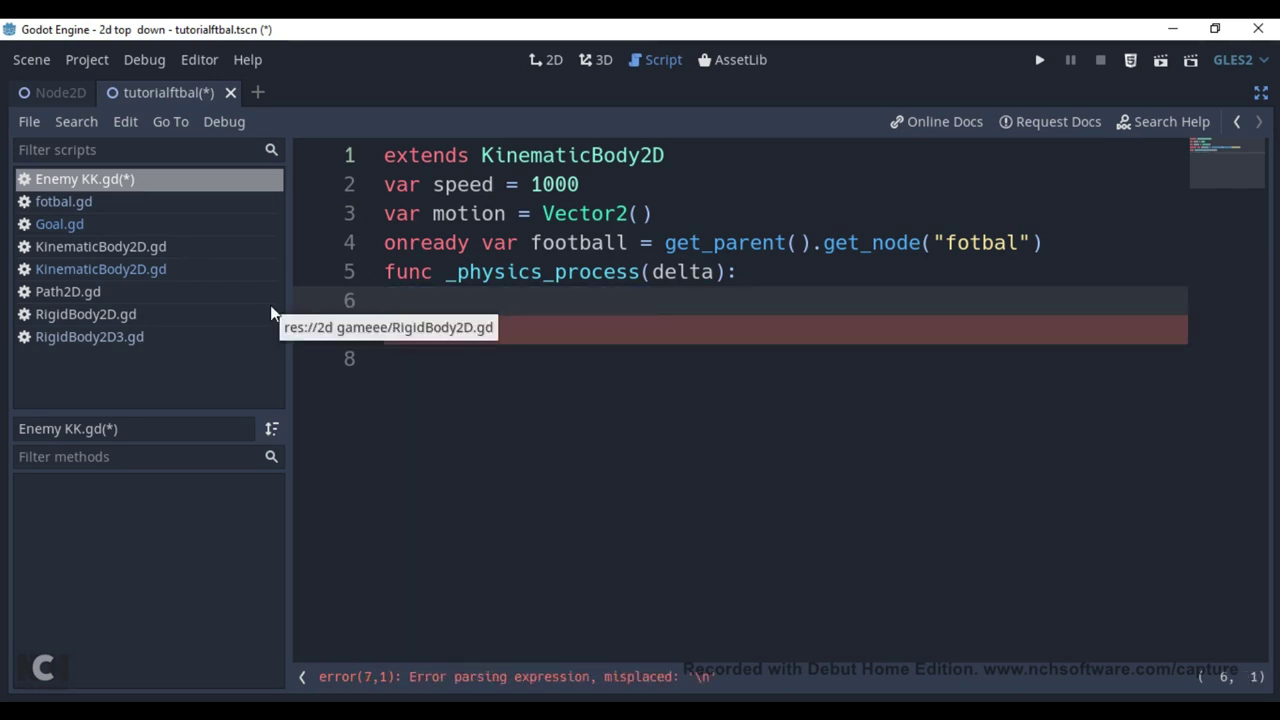
type("#if ball's position is righ")
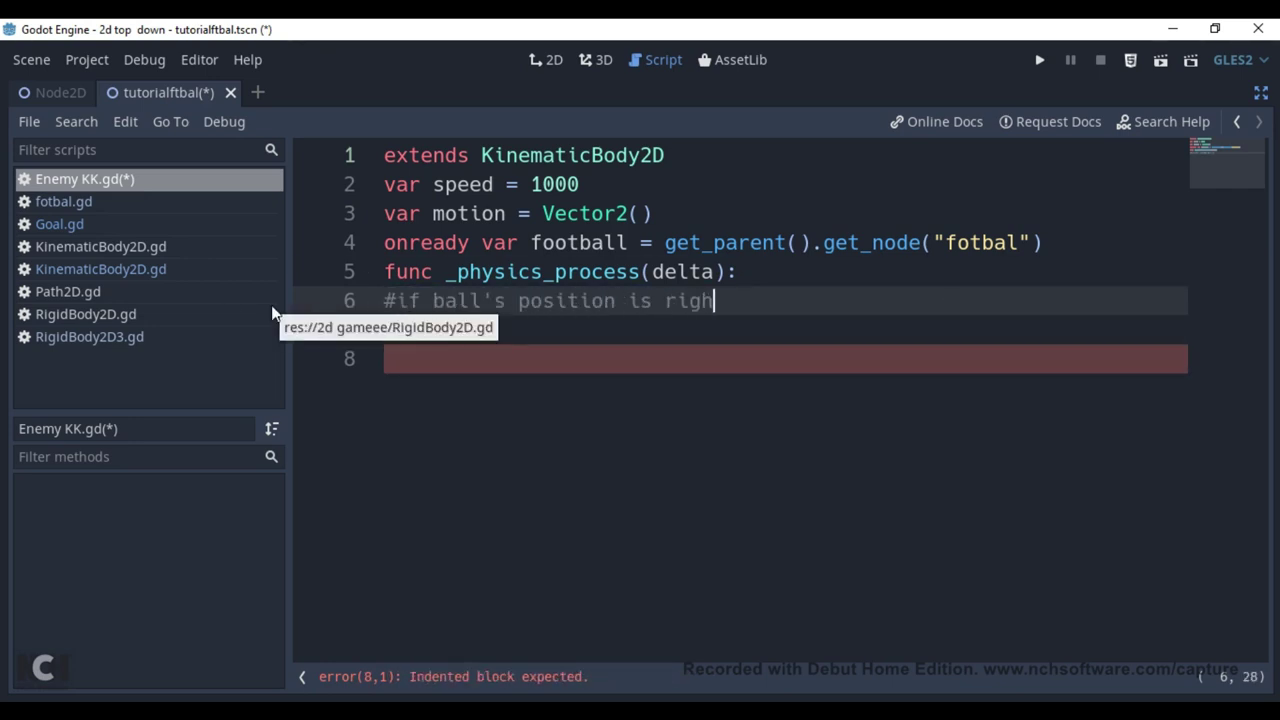
type("t of enemy player")
key("Return")
type("if")
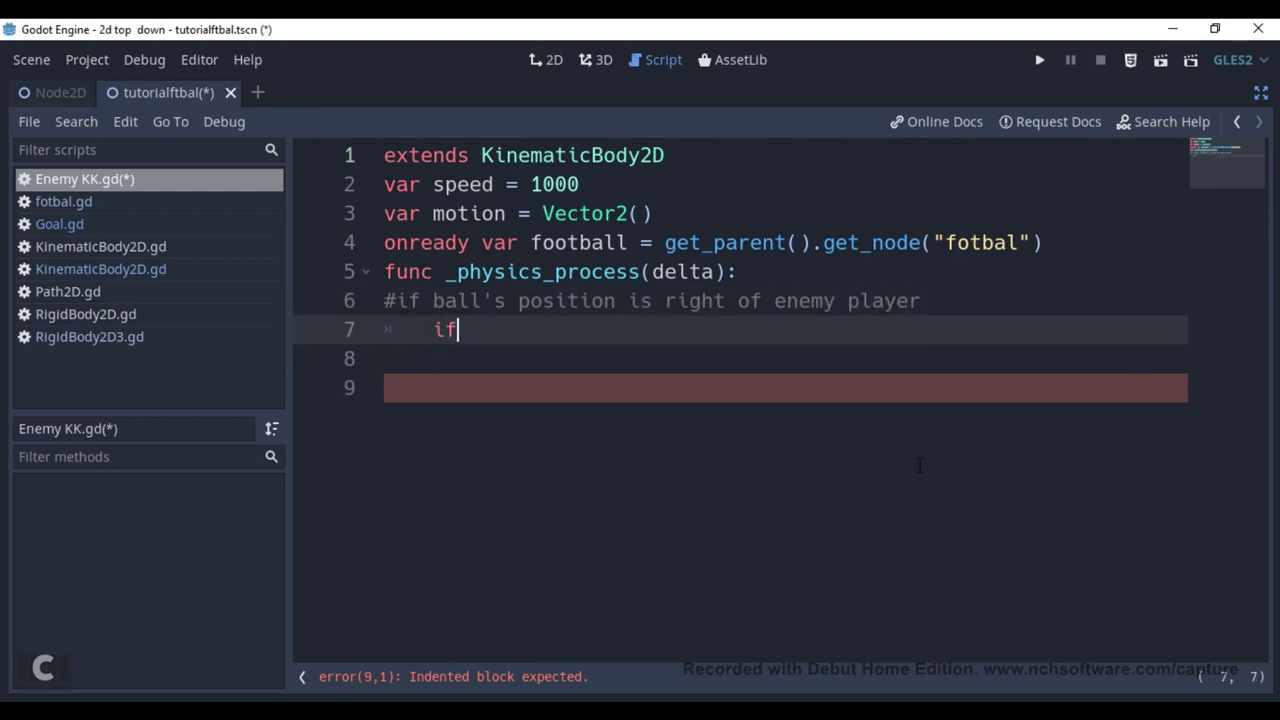
type(" ball.position.x > pos")
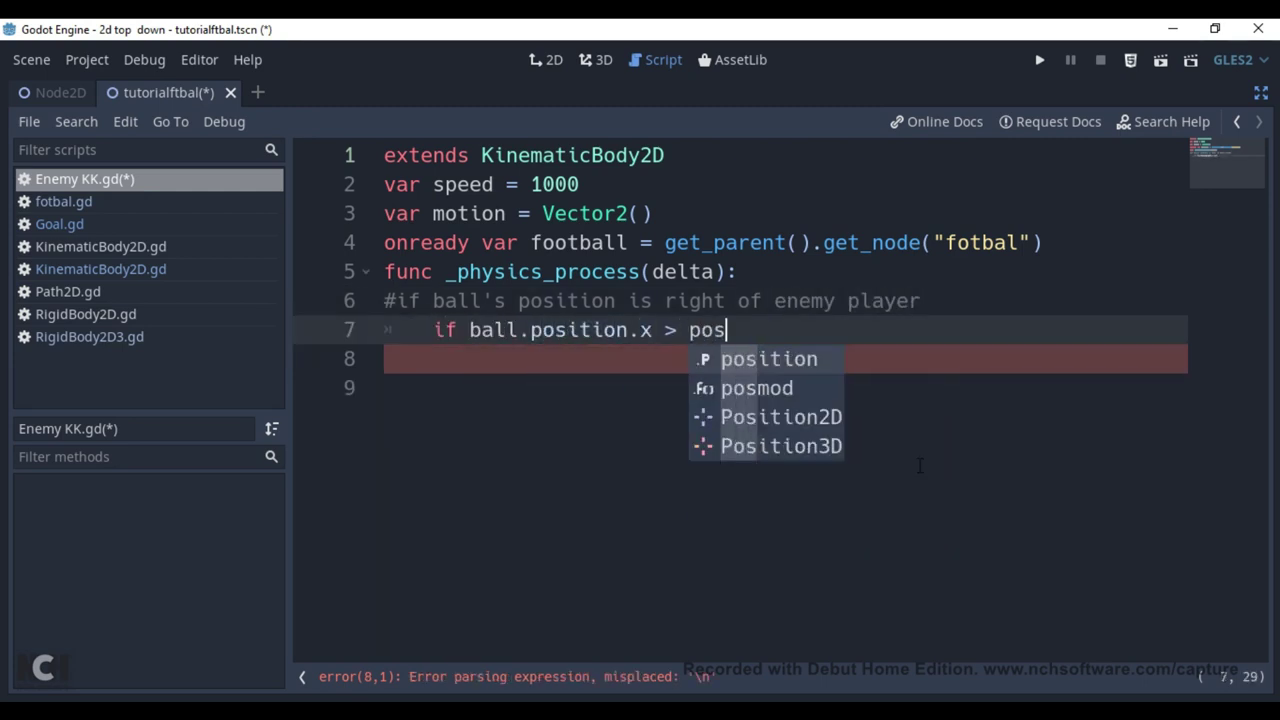
type("ition.x:")
key("Return")
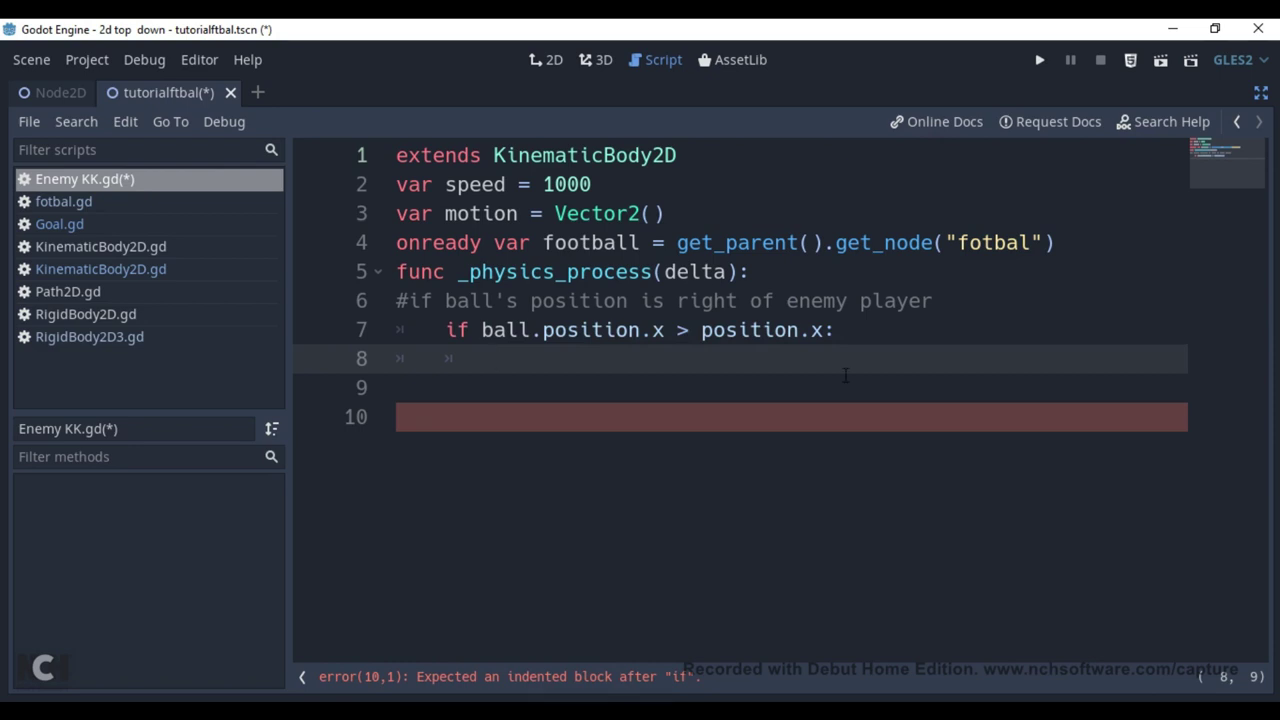
Set motion.x inside the check, rename ball to football, and run the game.
type("motion.x =")
left_click(482, 330)
type("foot")
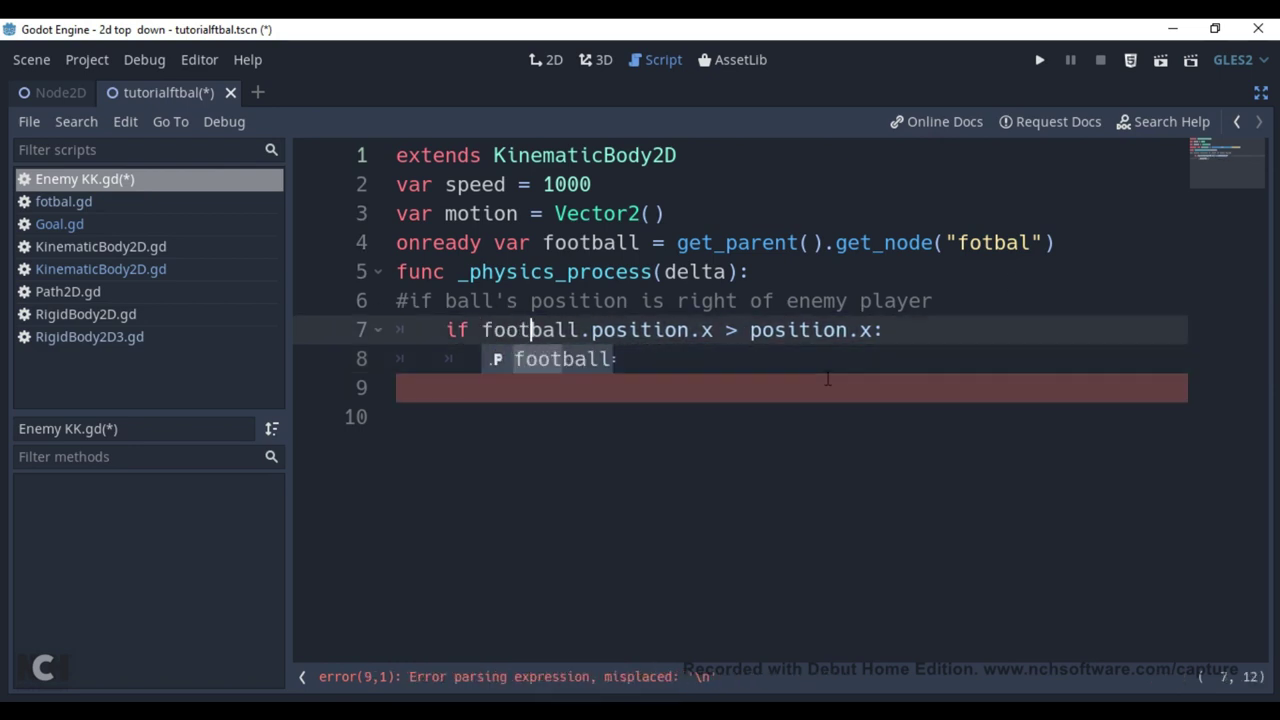
left_click(799, 356)
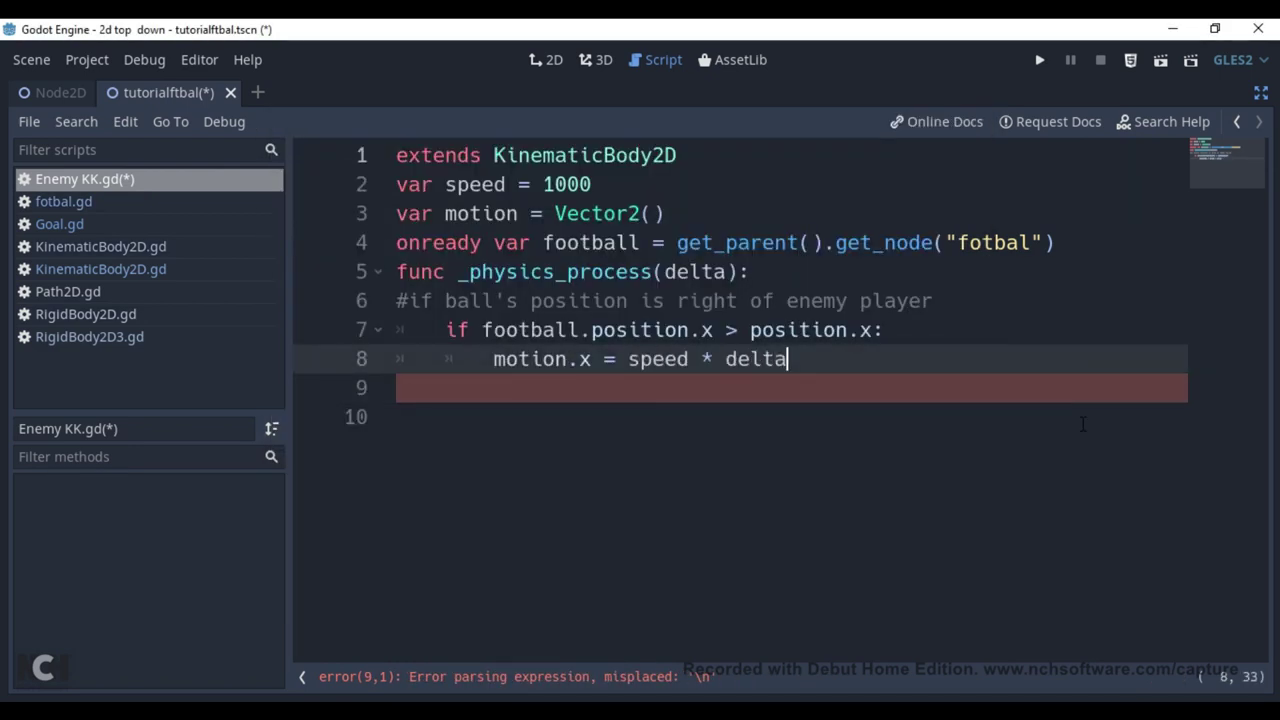
key("F5")
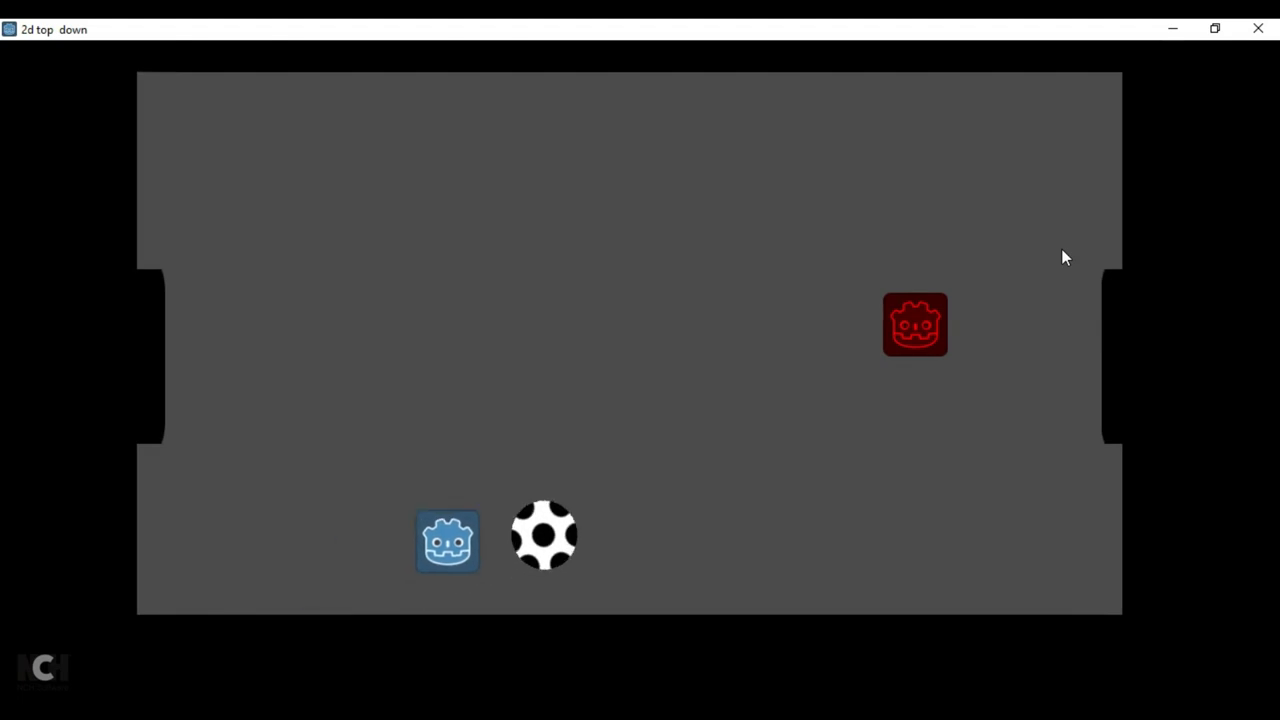
Move the blue player left and down in the test run, then close the game.
key("Left")
key("Down")
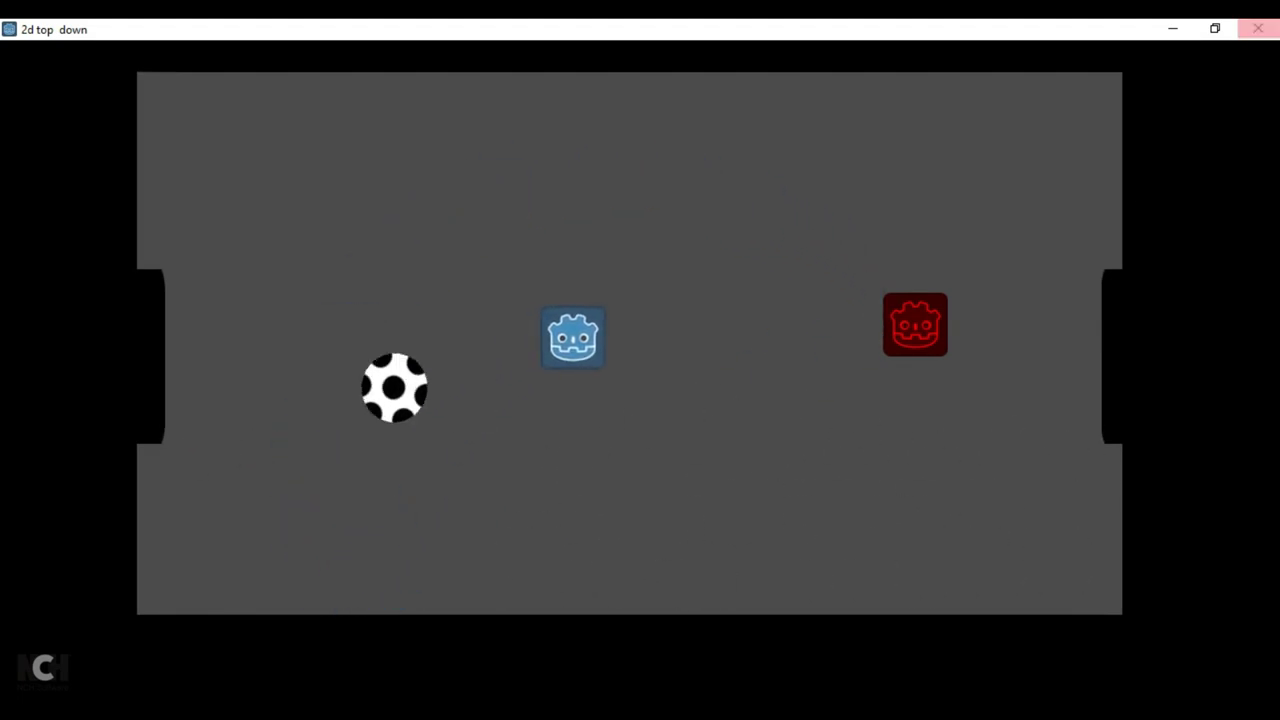
key("F8")
left_click(575, 710)
left_click(441, 548)
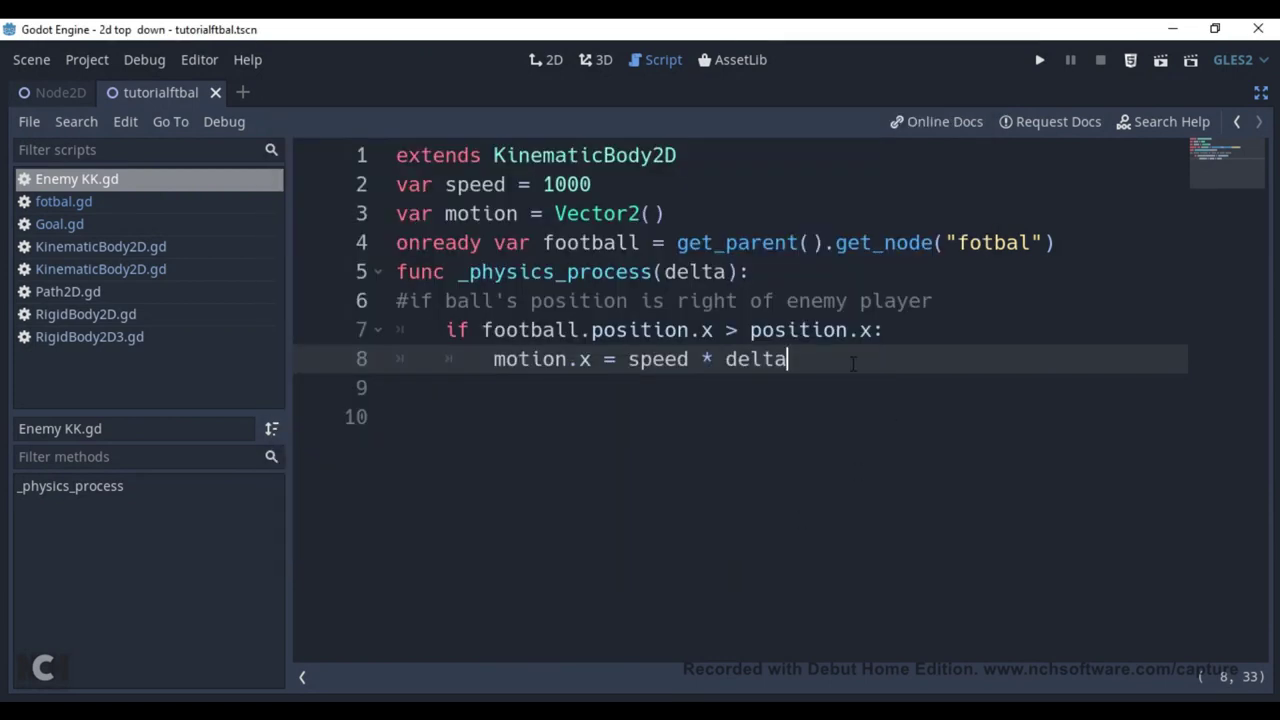
Append 'motion = move_and_slide(motion)' at the end of _physics_process.
key("Return")
type("m")
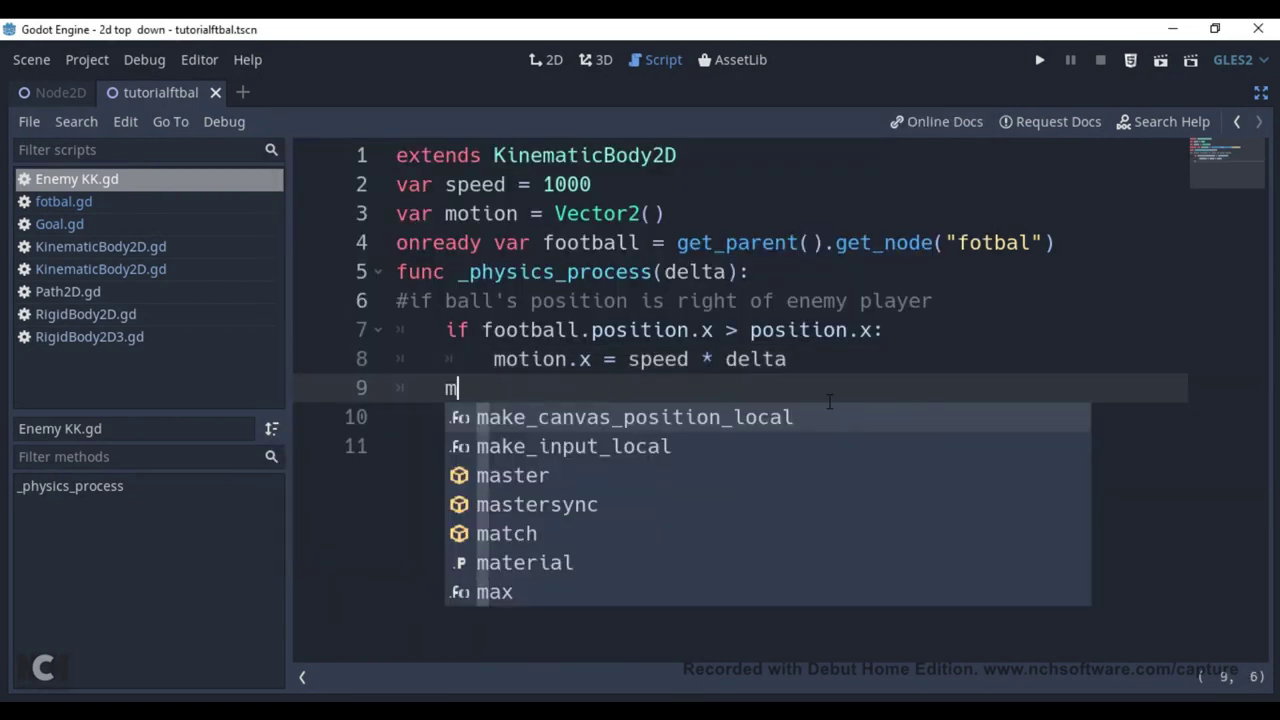
type("otion = mov")
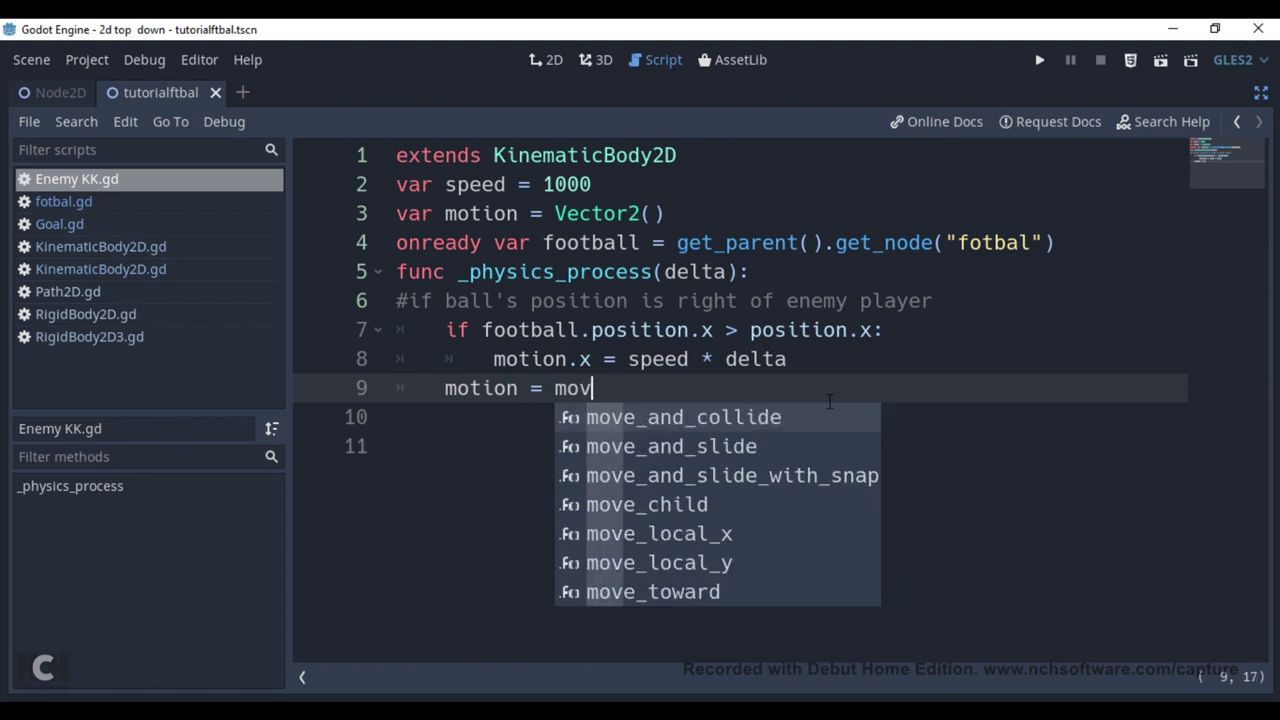
key("Down")
key("Return")
type("motion)")
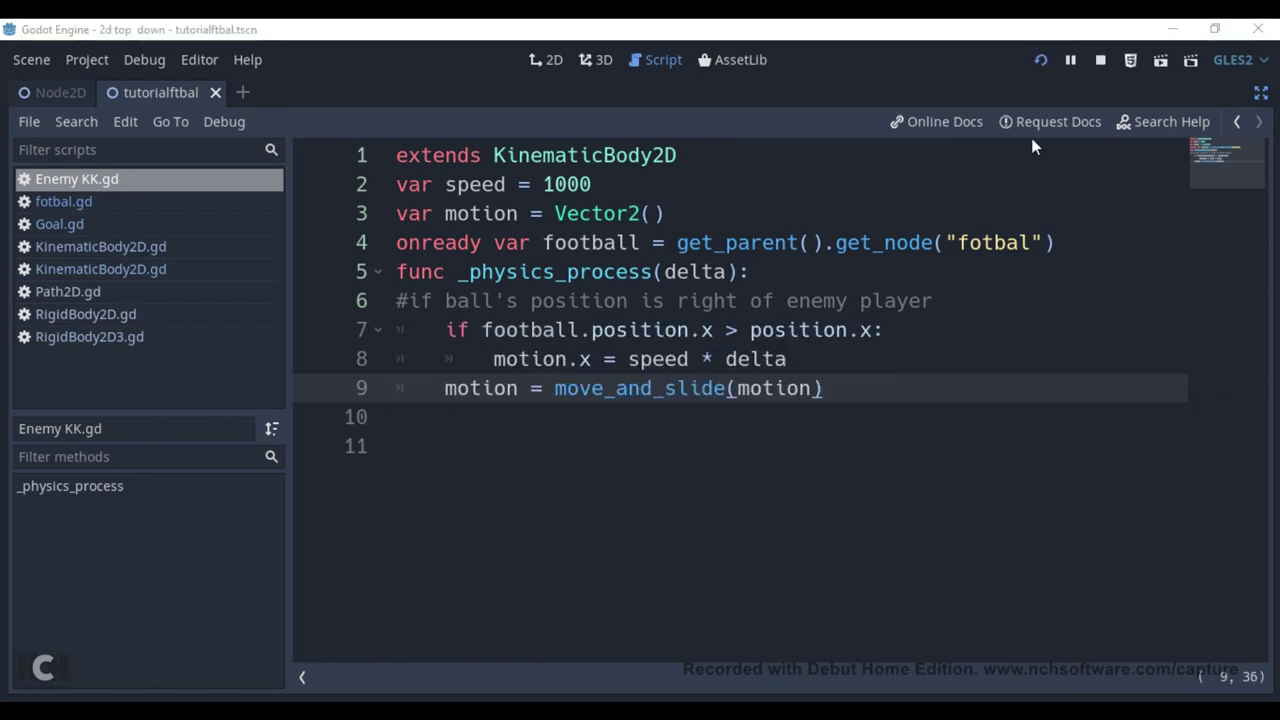
key("F8")
key("F5")
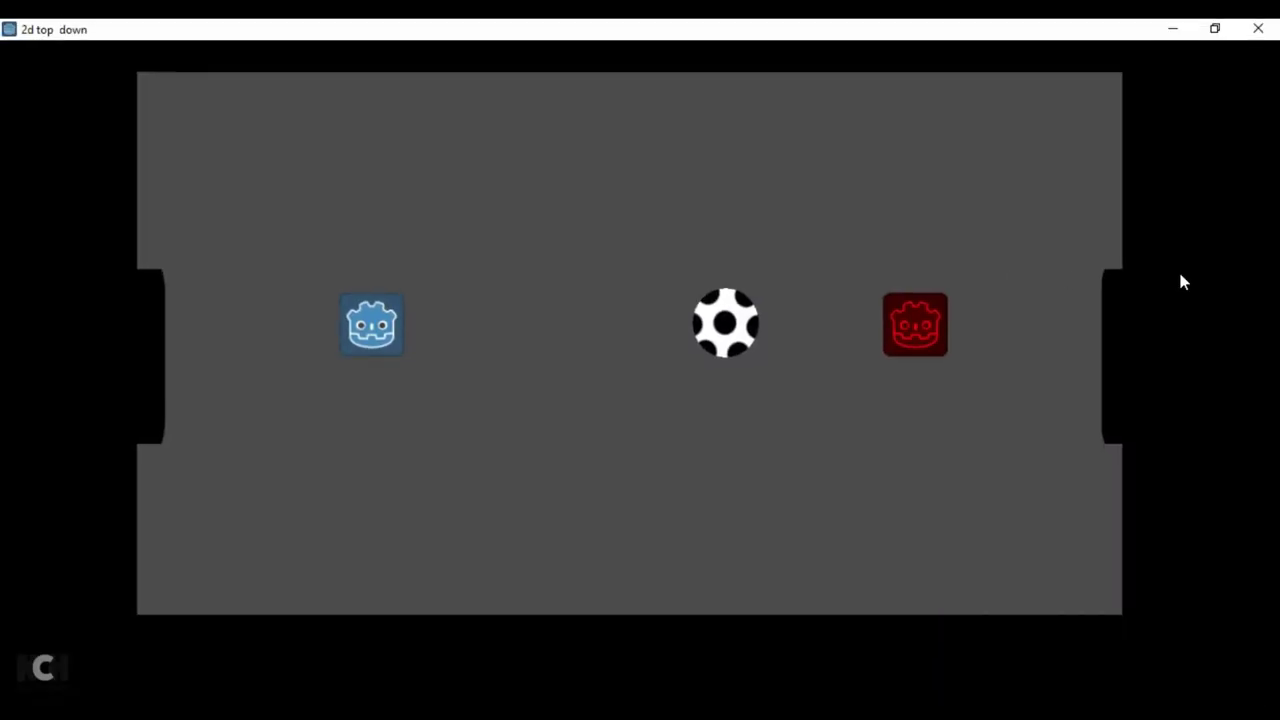
key("Down")
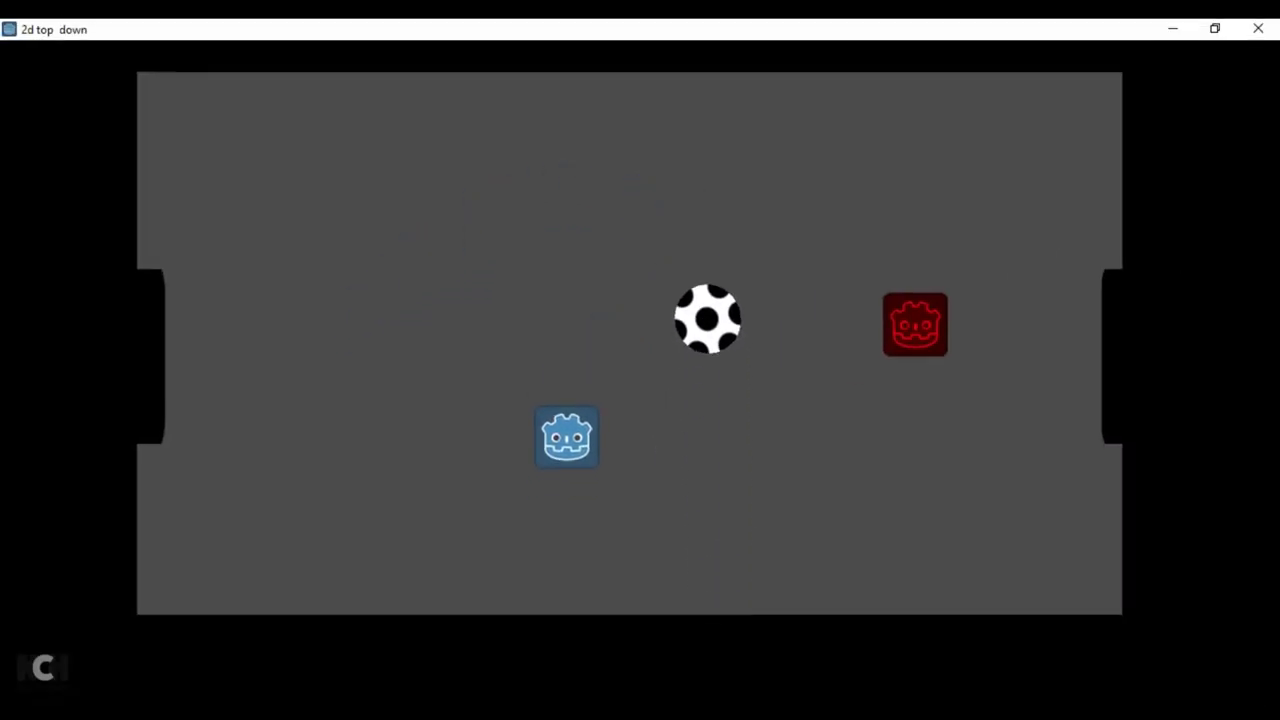
key("Down")
key("Right")
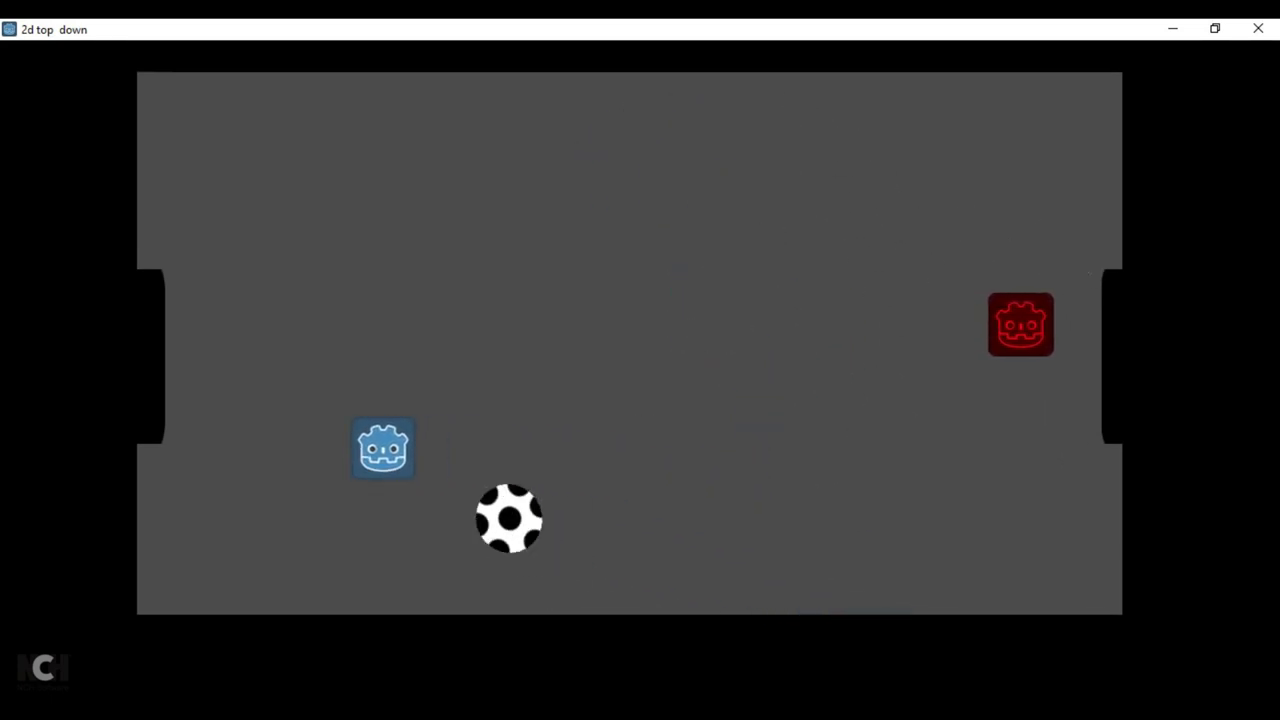
key("Right")
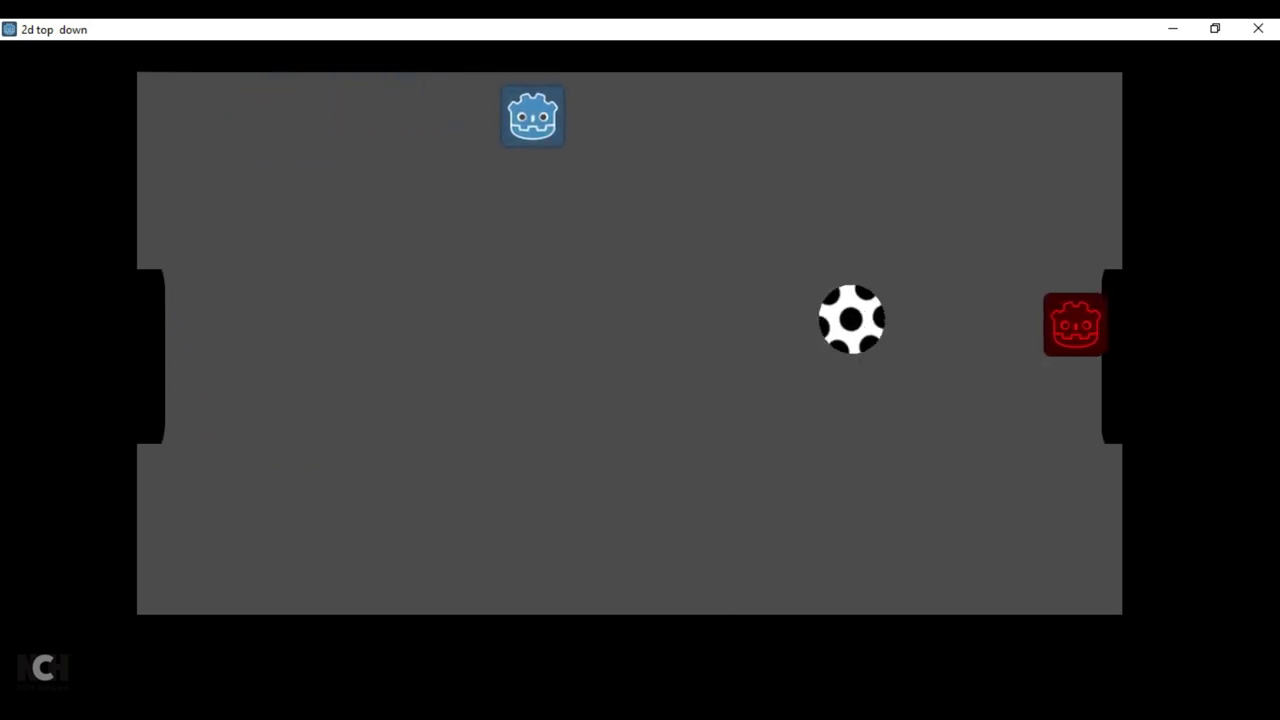
Stop the game and change the enemy's speed to 10000 in Enemy KK.gd.
key("F8")
left_click(683, 193)
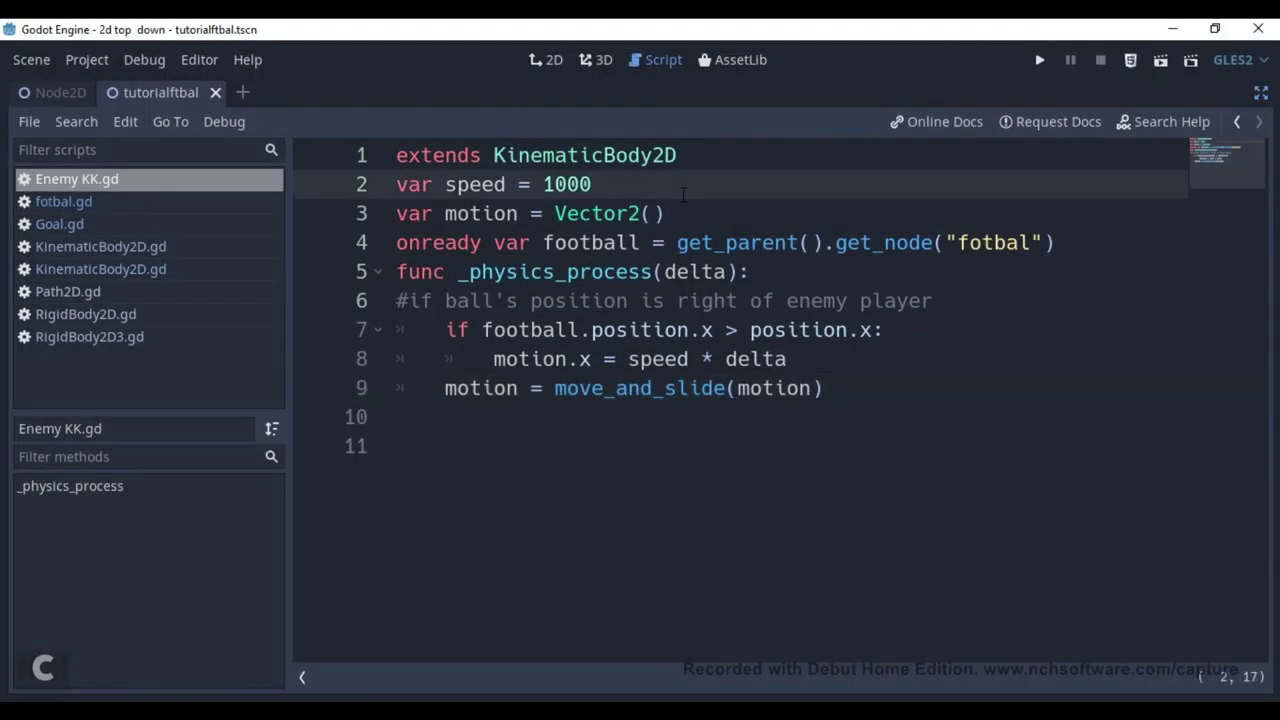
left_click_drag(897, 400, 365, 337)
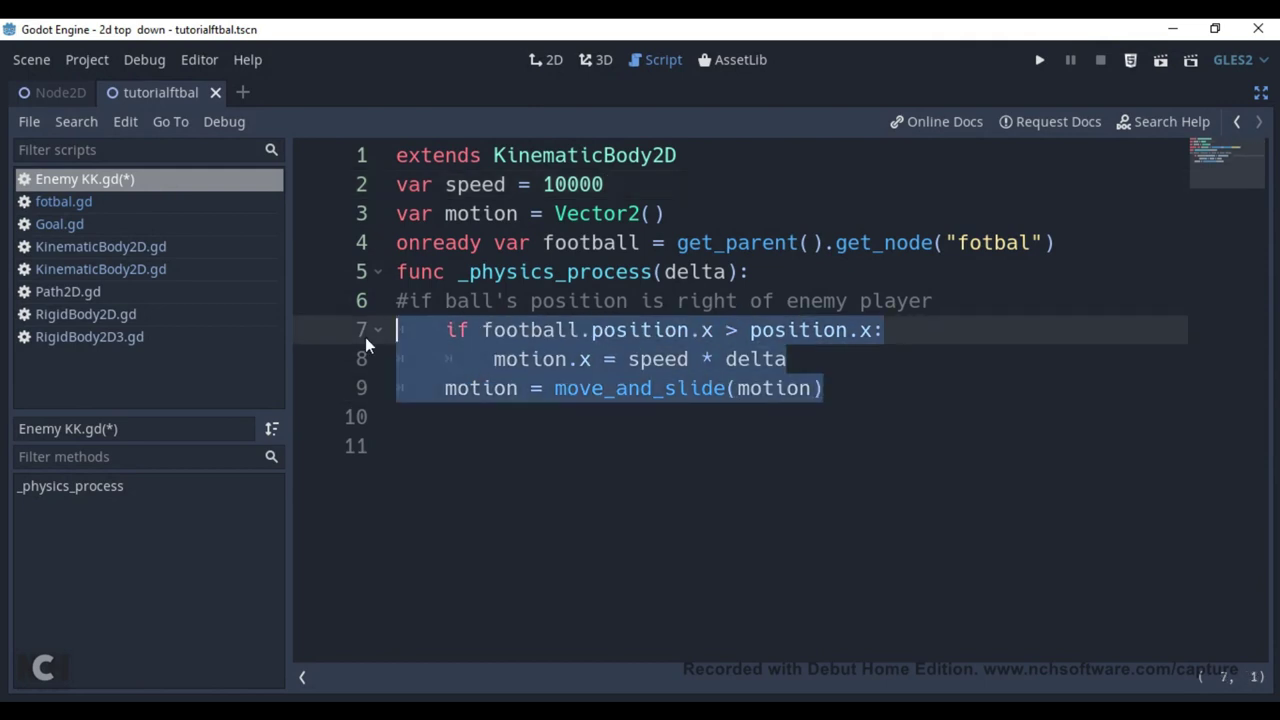
left_click(896, 380)
Play the scene from the 2D view, push the ball rightward, then close the game.
left_click(550, 60)
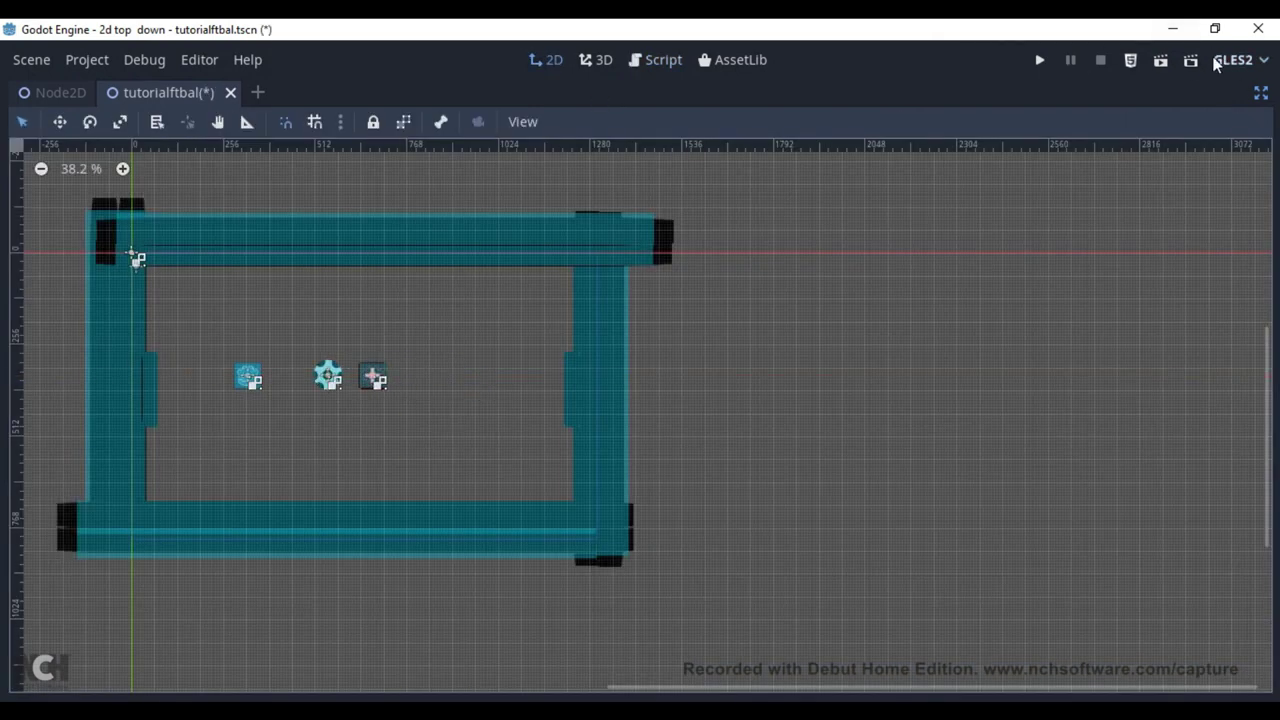
left_click(1160, 60)
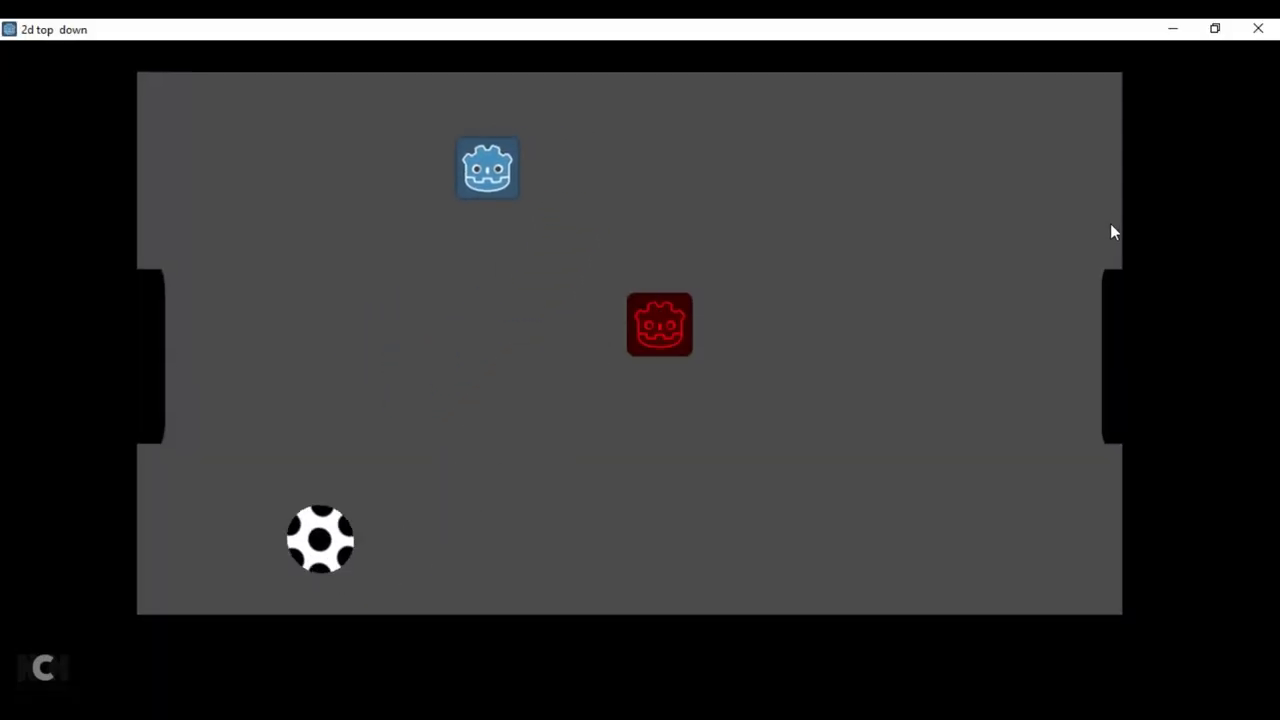
key("Right")
key("Down")
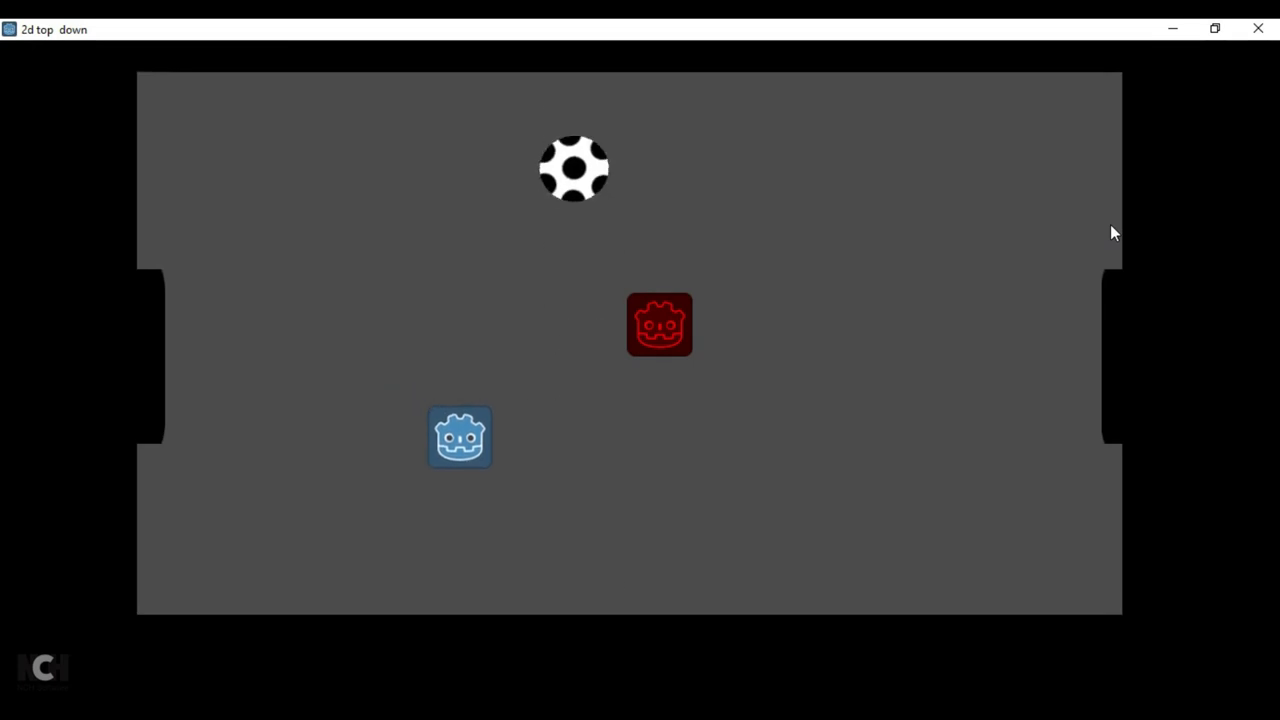
key("Right")
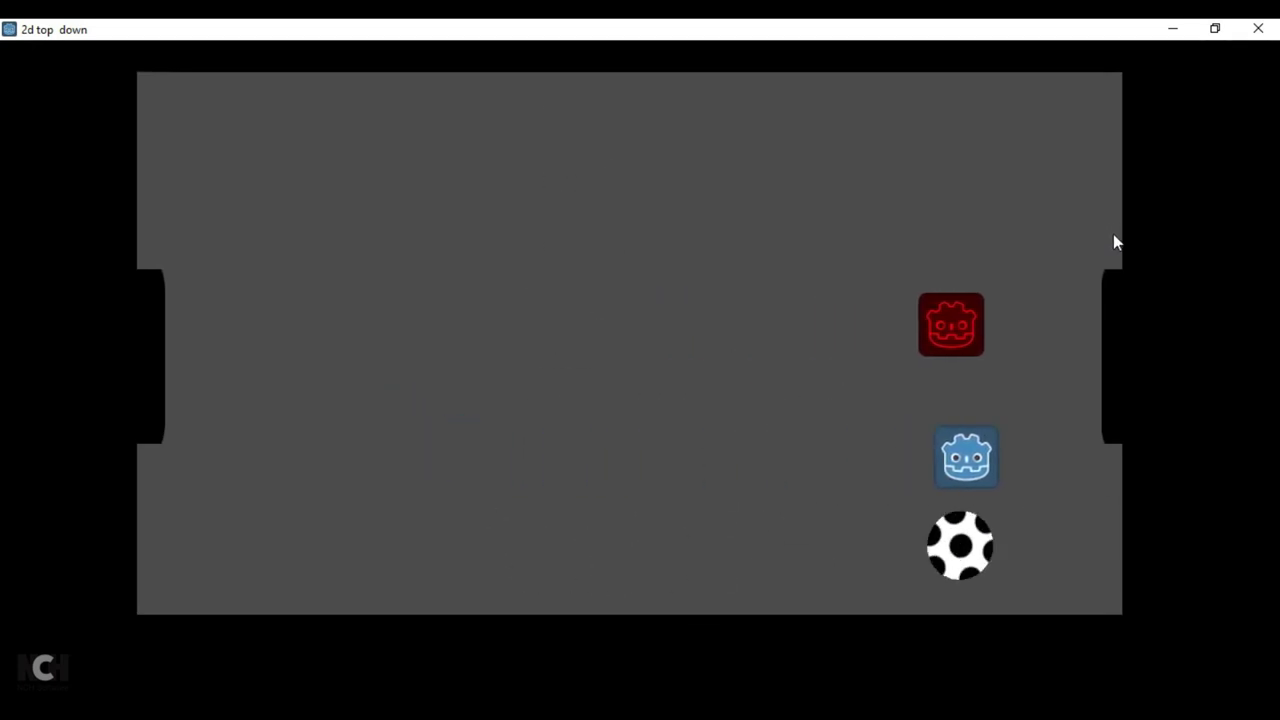
key("alt+F4")
Duplicate the right-chasing block into a left-chasing one using < and -speed.
key("F3")
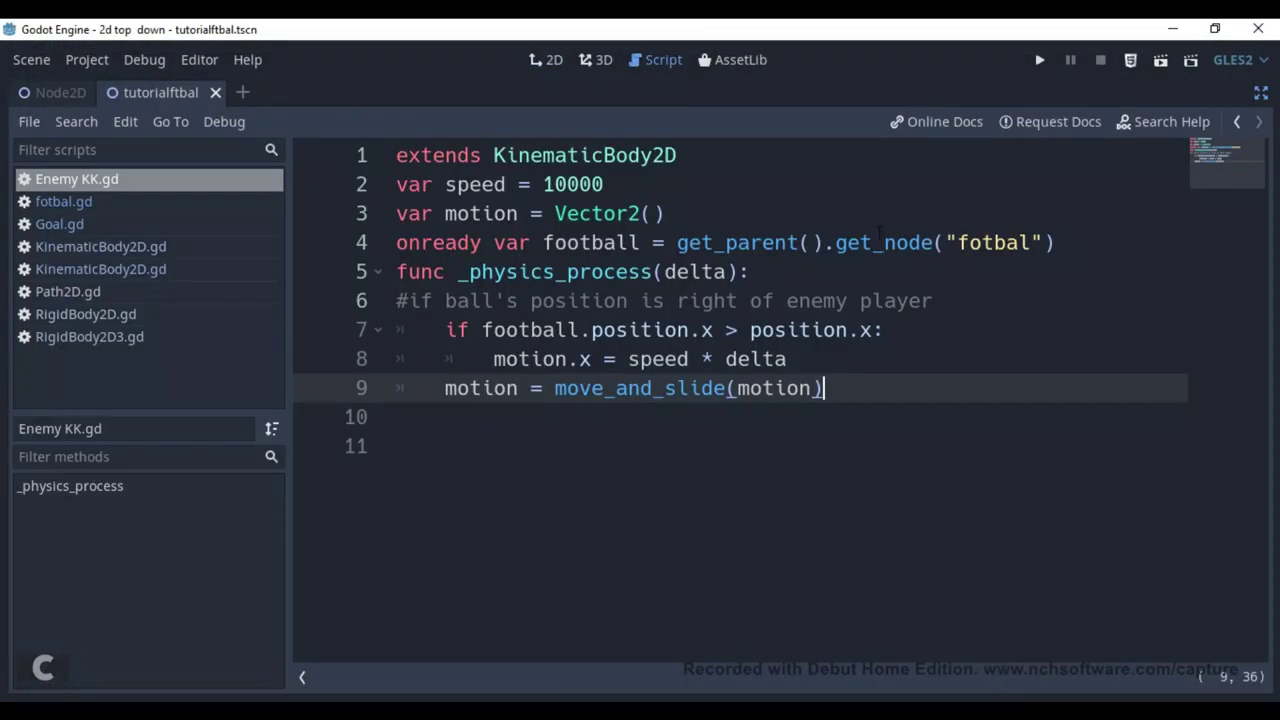
key("Return")
key("ctrl+z")
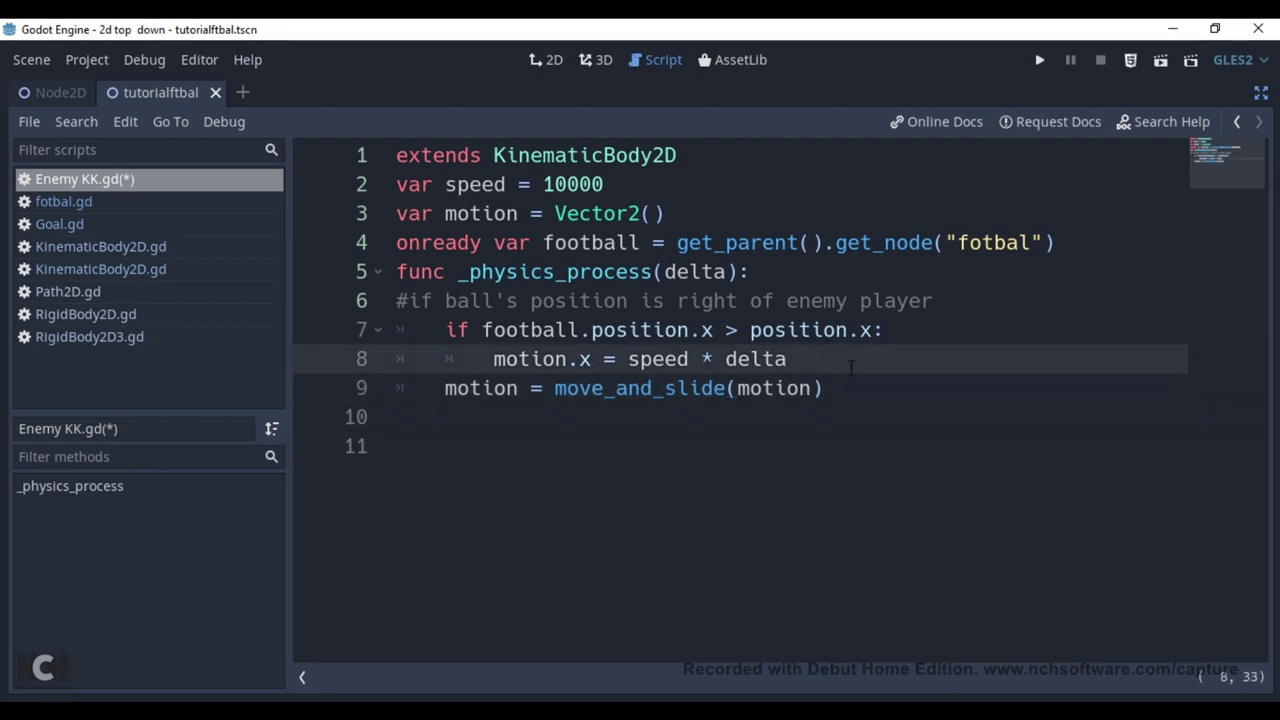
key("shift+Up")
key("shift+Up")
key("ctrl+b")
double_click(705, 388)
type("left")
left_click(741, 417)
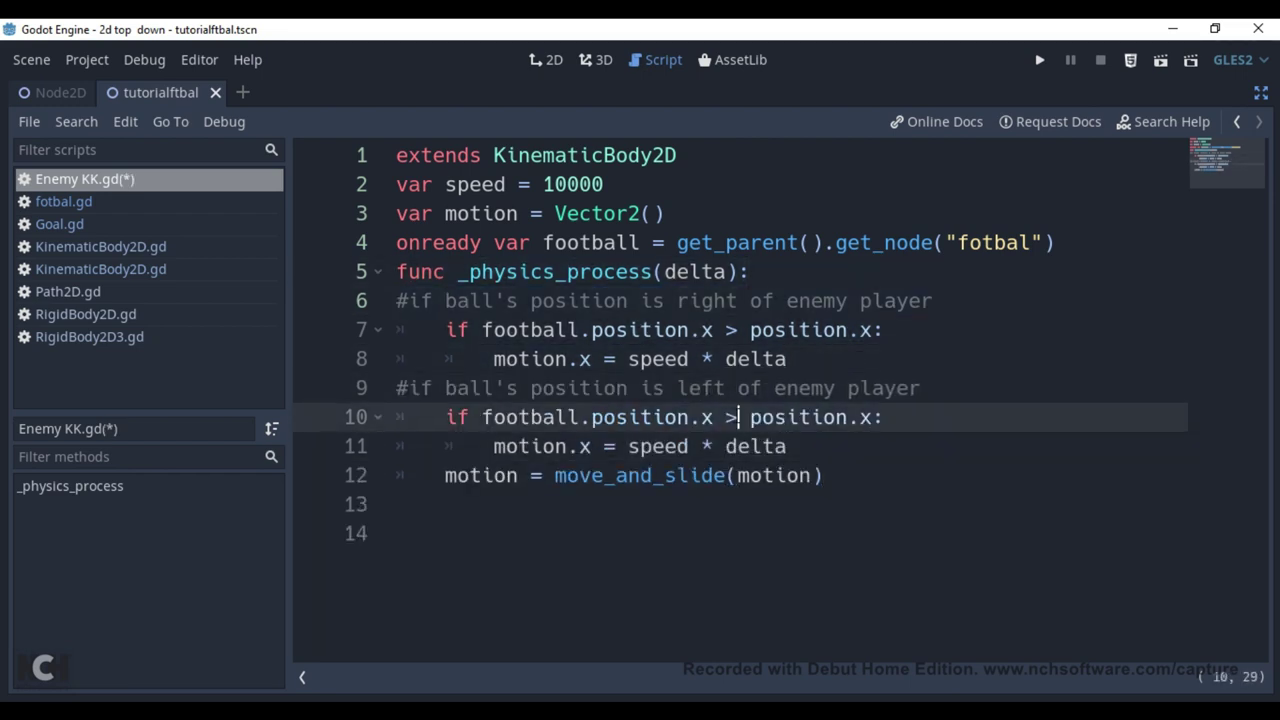
key("BackSpace")
type("<")
left_click(617, 446)
Test the game, then paste two more blocks converted to position.y checks.
key("F5")
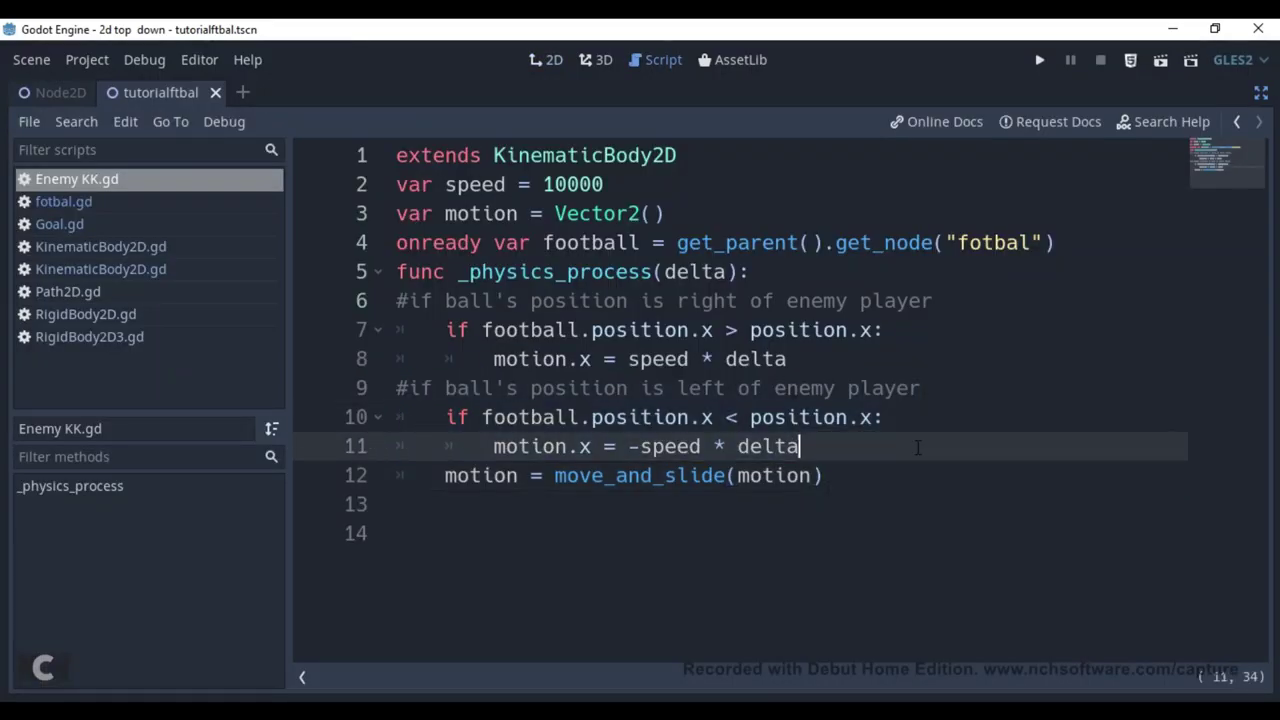
type("#if ball's position is right of enemy player \tif football.position.x > position.x: \t\tmotion.x = speed * delta")
left_click(714, 504)
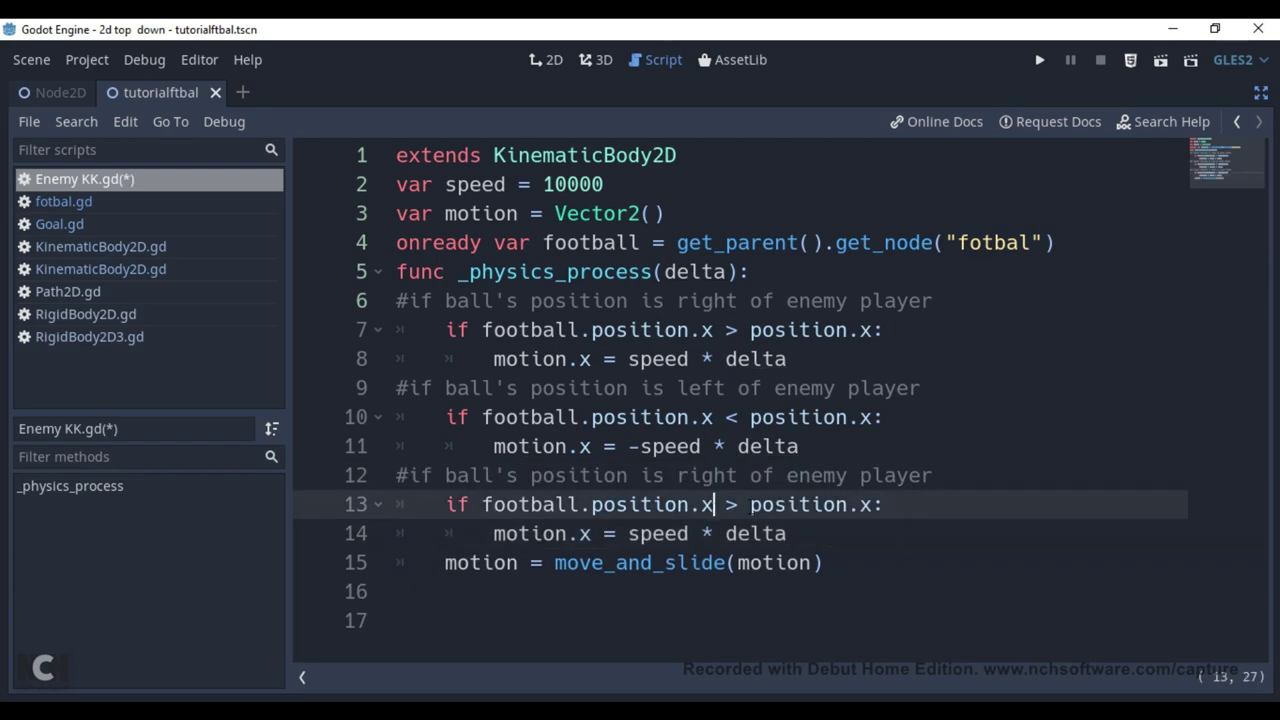
key("BackSpace")
key("BackSpace")
type("y:")
left_click_drag(580, 533, 617, 533)
left_click(1160, 60)
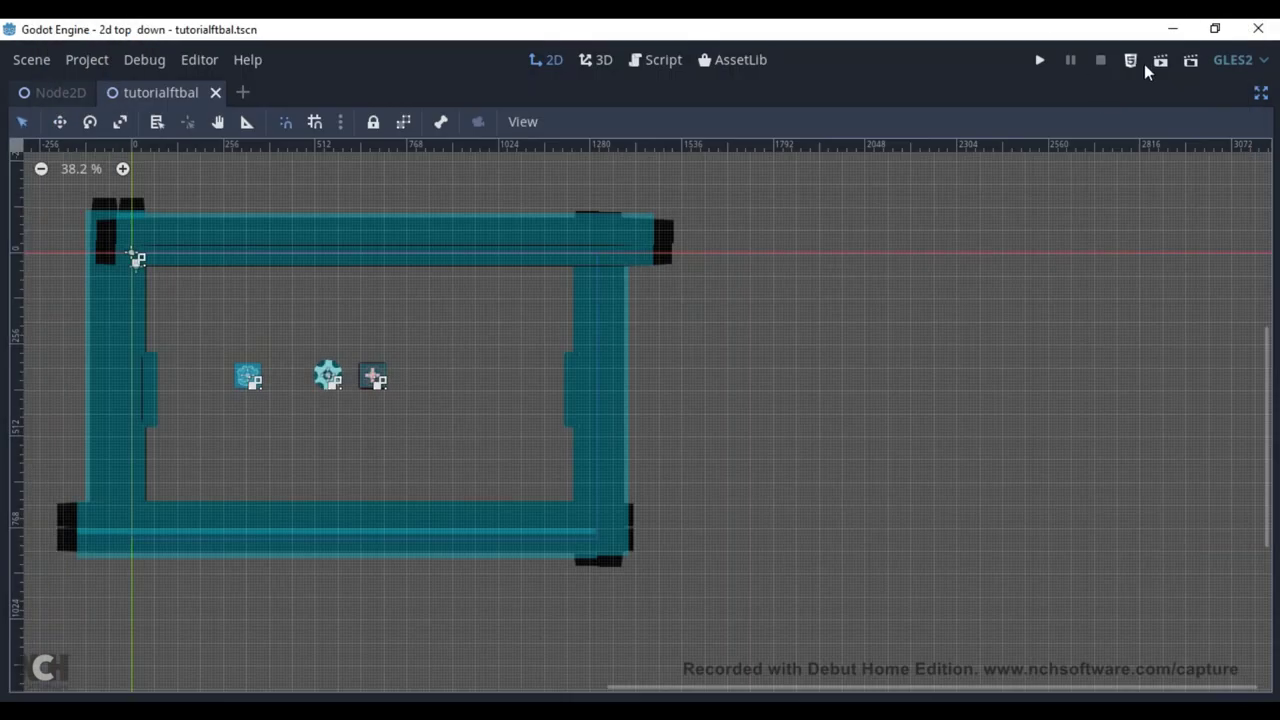
key("Return")
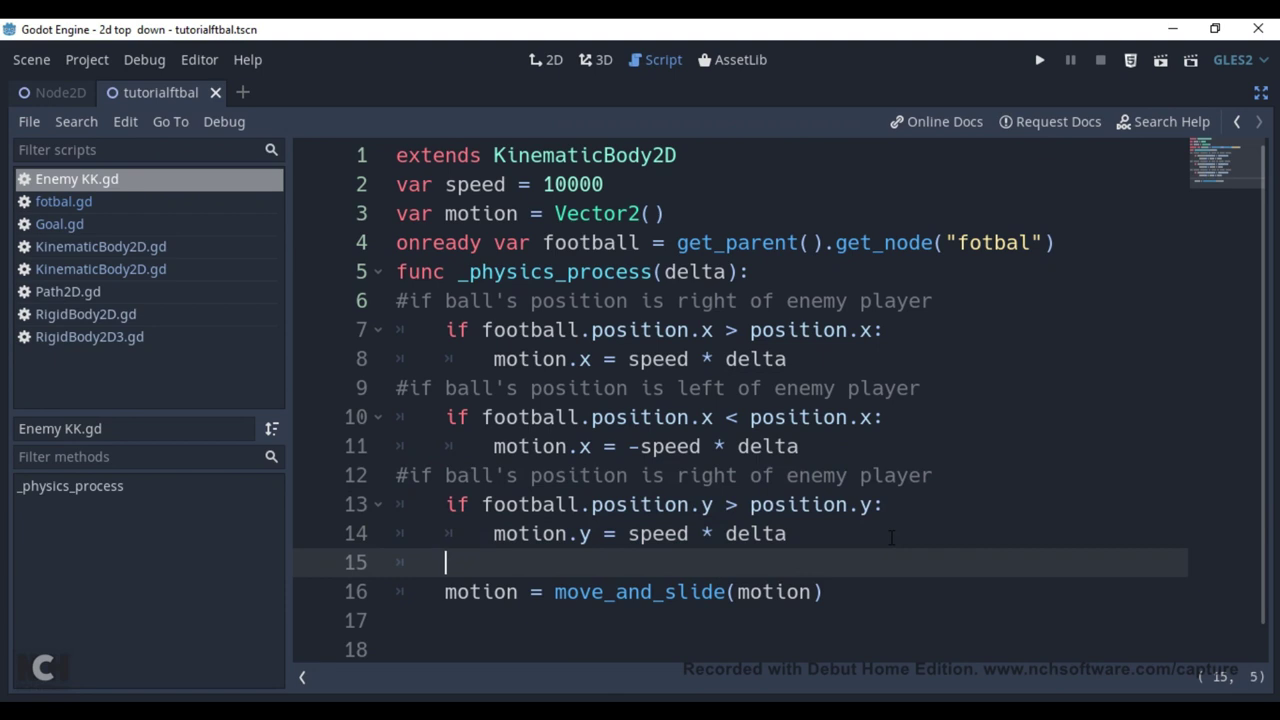
type("#if ball's position is right of enemy player \tif football.position.y > position.y: \t\tmotion.y = speed * delta")
left_click(751, 504)
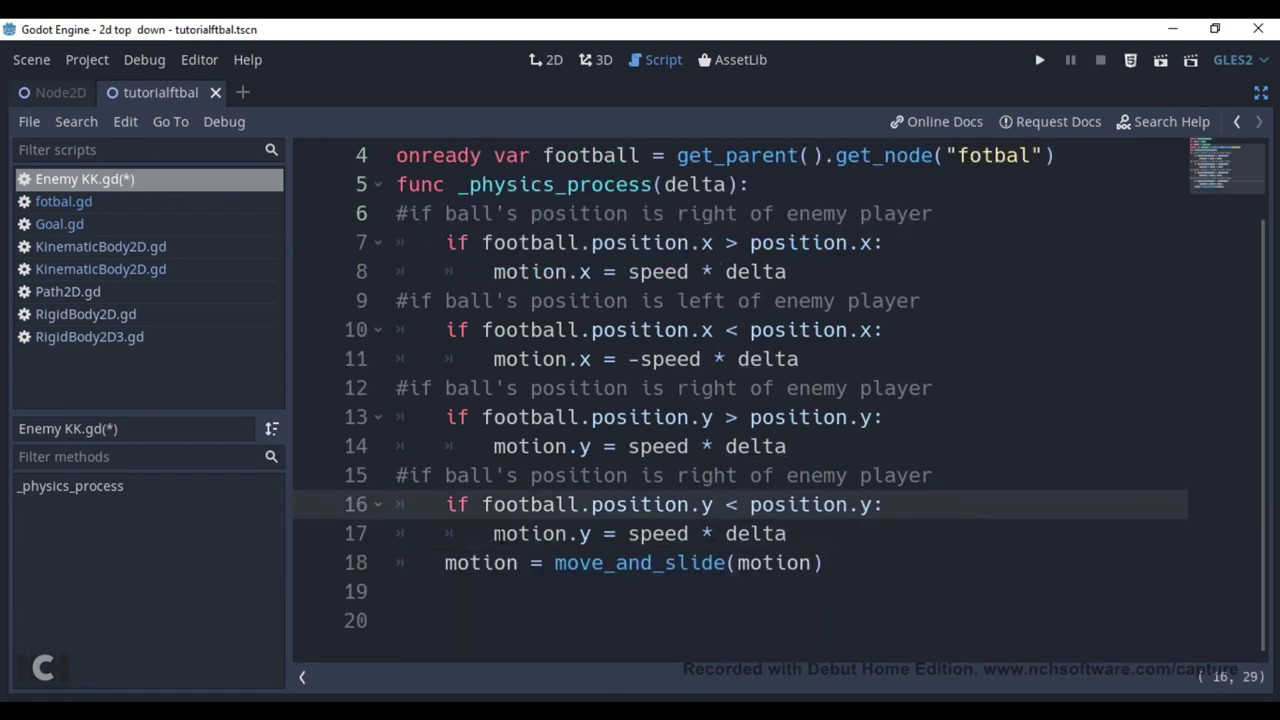
Negate speed on line 17 for upward chasing, then run the game maximised.
left_click(628, 533)
type("-")
left_click(1160, 60)
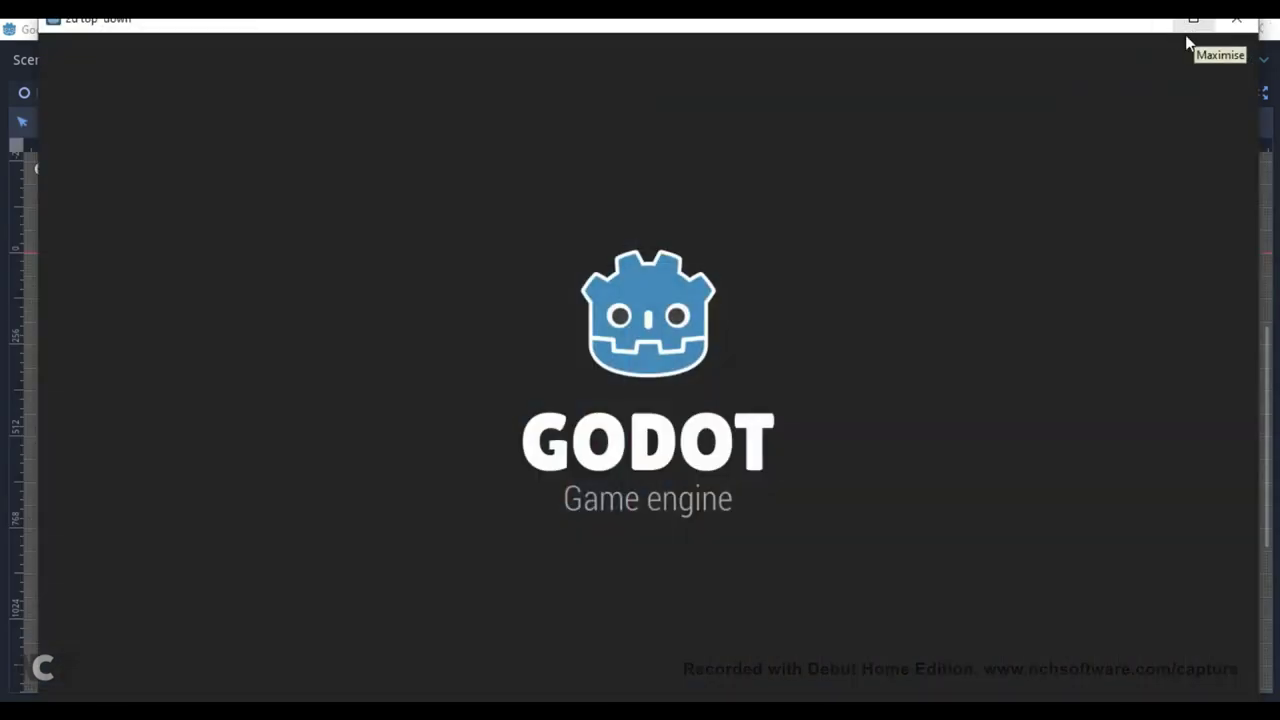
left_click(1193, 20)
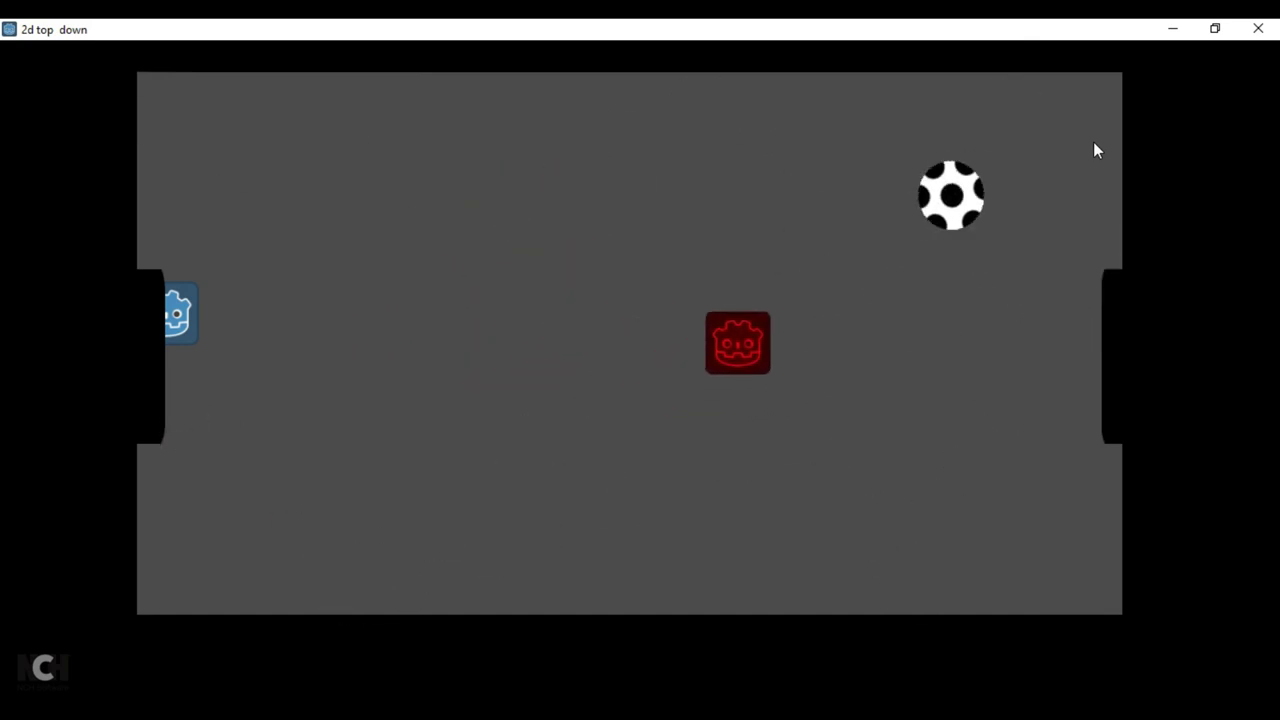
Close the game, duplicate Enemy KK, and rename the copy goalkeeper.
left_click(1258, 28)
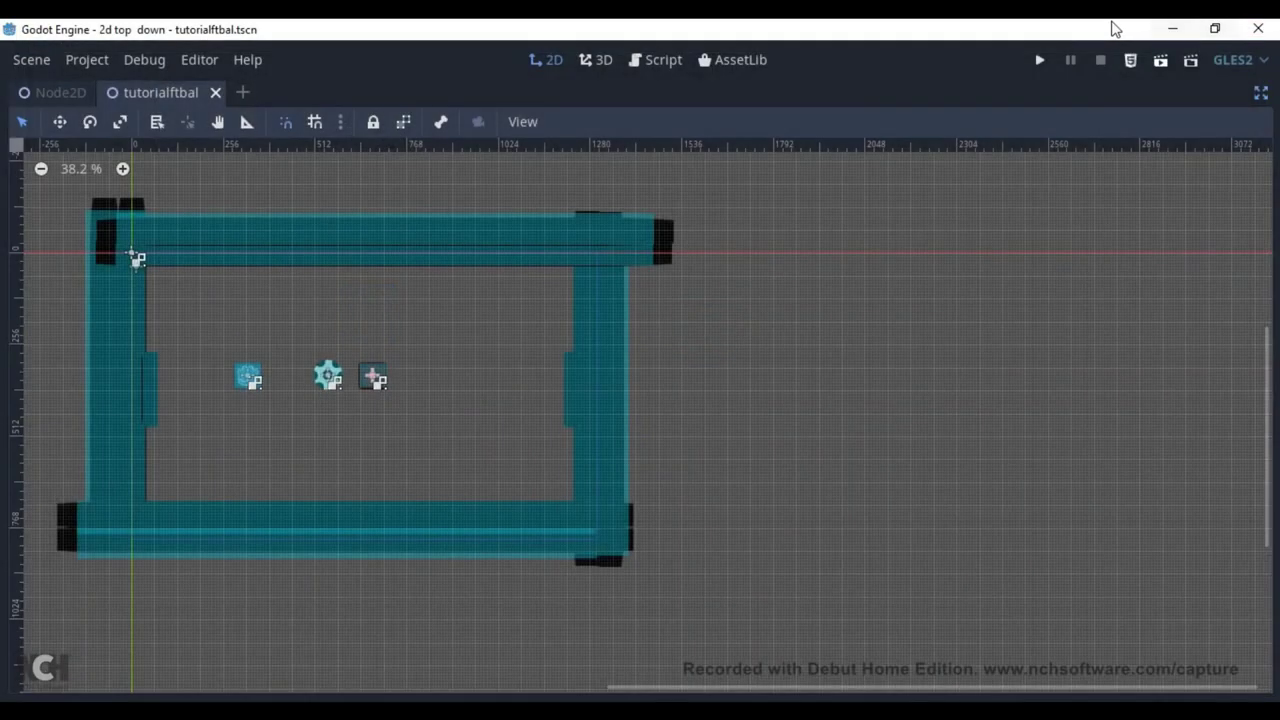
left_click(546, 59)
key("ctrl+d")
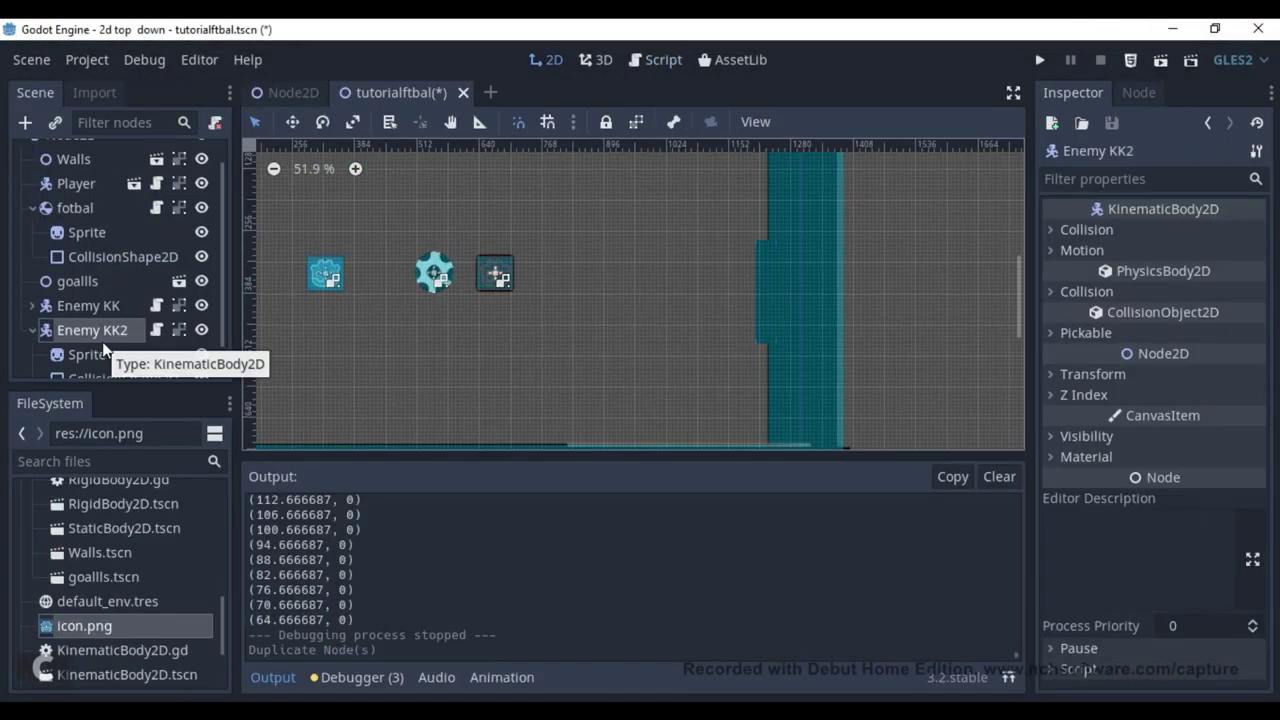
double_click(93, 349)
type("goalkeeper")
key("Return")
Attach a new goalkeeper.gd script and paste Enemy KK's header code into it.
left_click(215, 122)
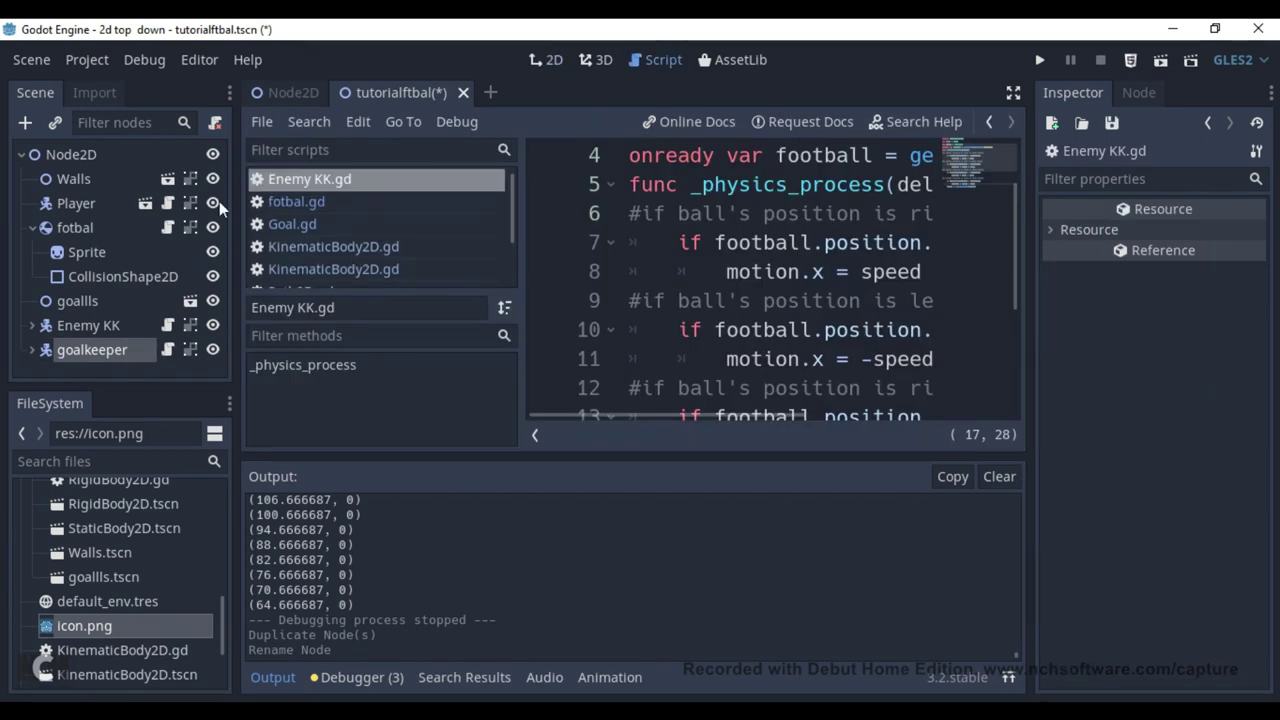
left_click(585, 495)
key("ctrl+shift+F11")
left_click(150, 177)
key("ctrl+a")
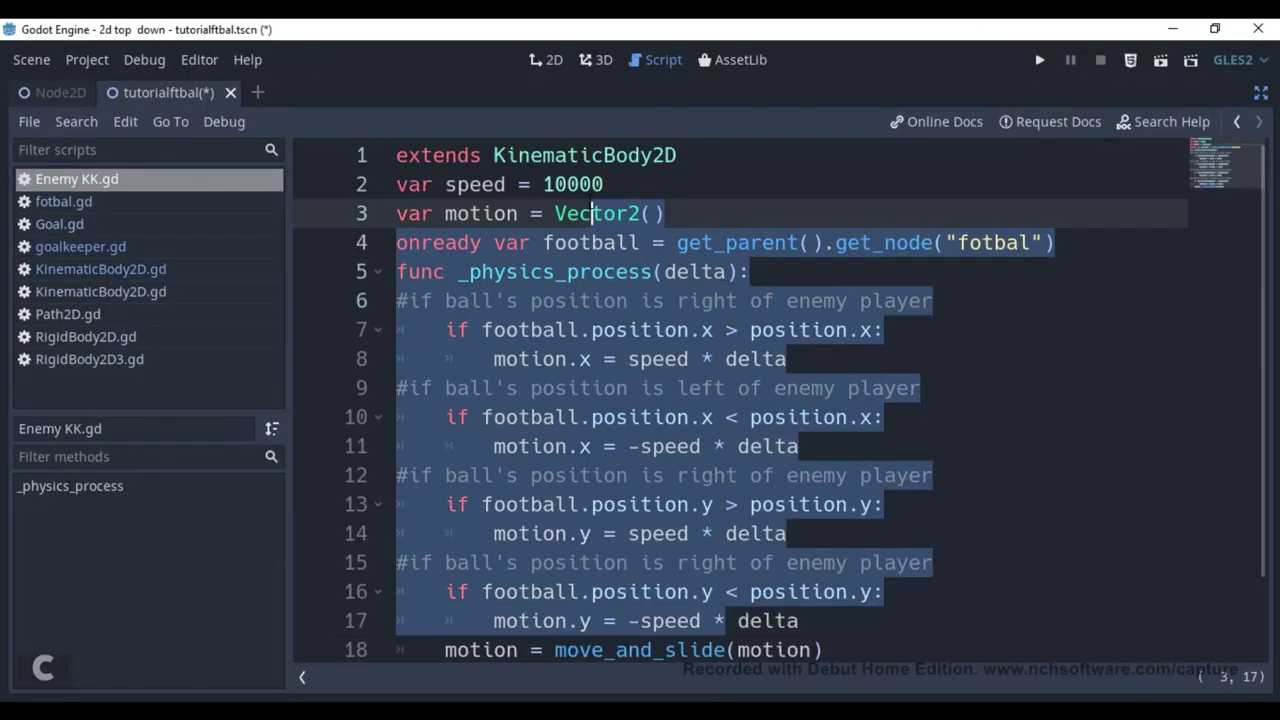
key("ctrl+c")
left_click(86, 359)
left_click(88, 246)
key("ctrl+v")
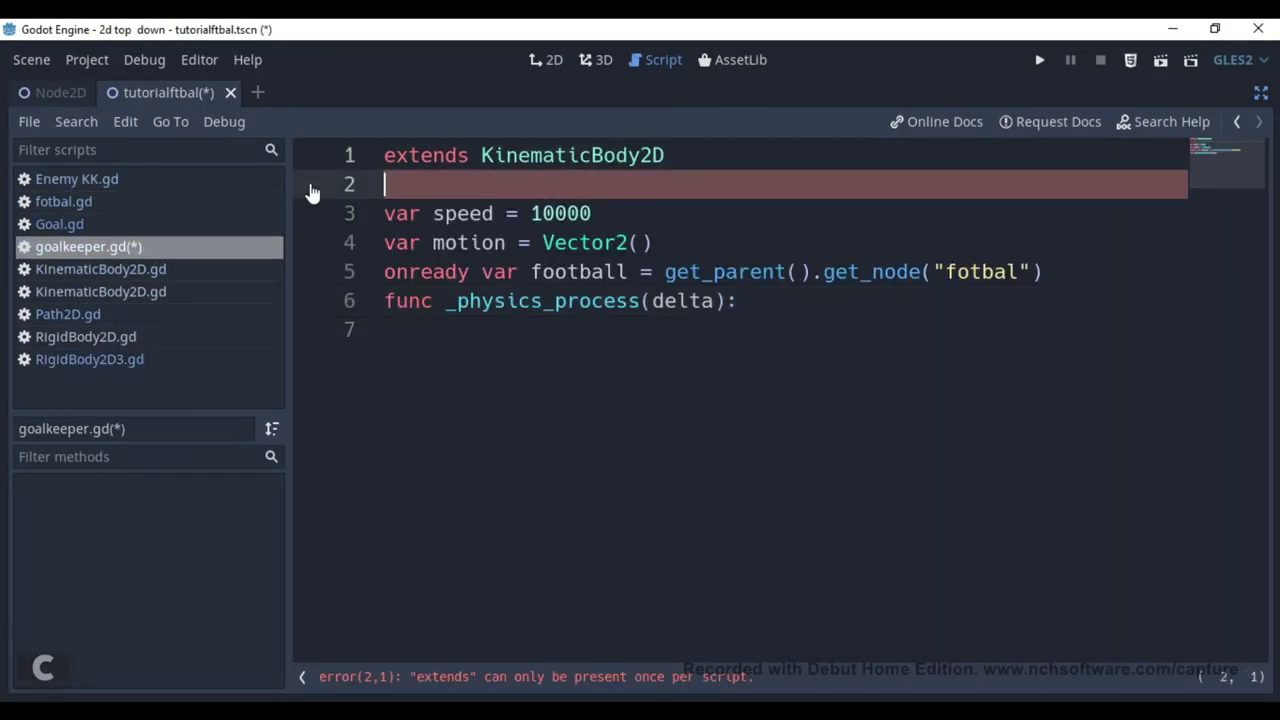
key("ctrl+a")
key("ctrl+v")
Copy the position.y chasing blocks into goalkeeper.gd and run the game from 2D view.
left_click(93, 180)
left_click_drag(823, 560, 394, 386)
key("ctrl+c")
left_click(88, 246)
key("ctrl+v")
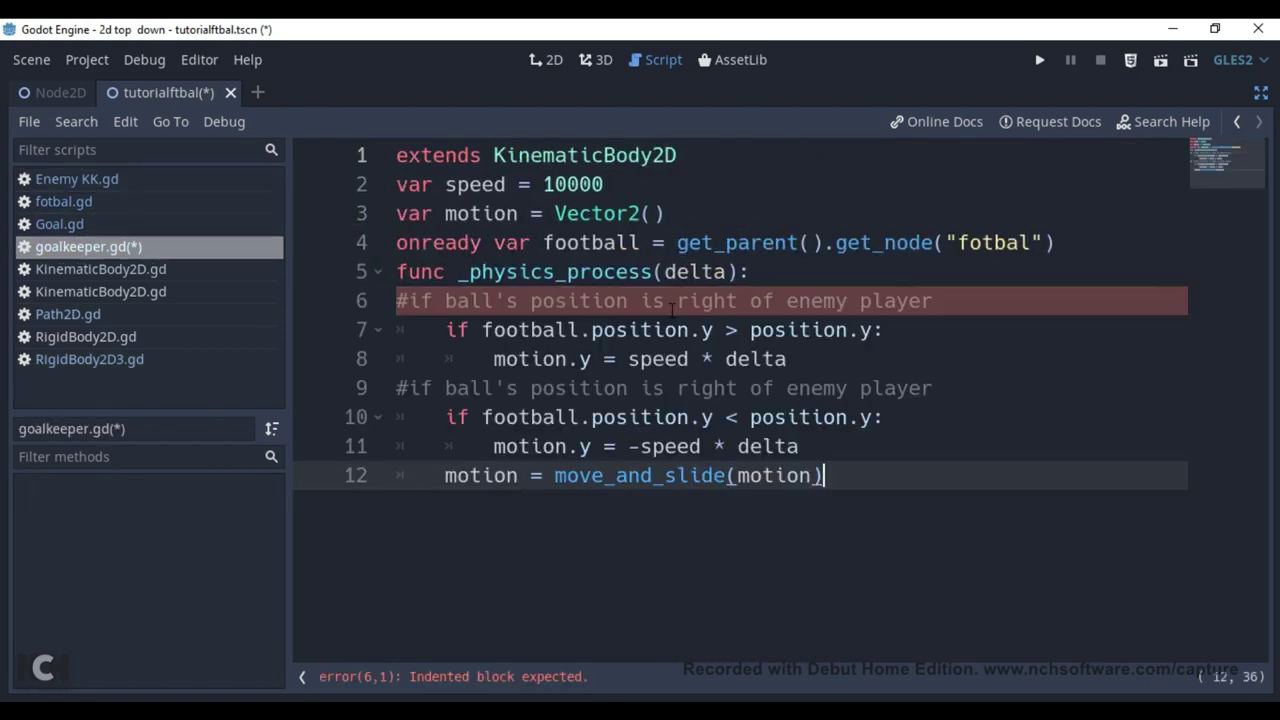
left_click(950, 330)
key("ctrl+F1")
key("F5")
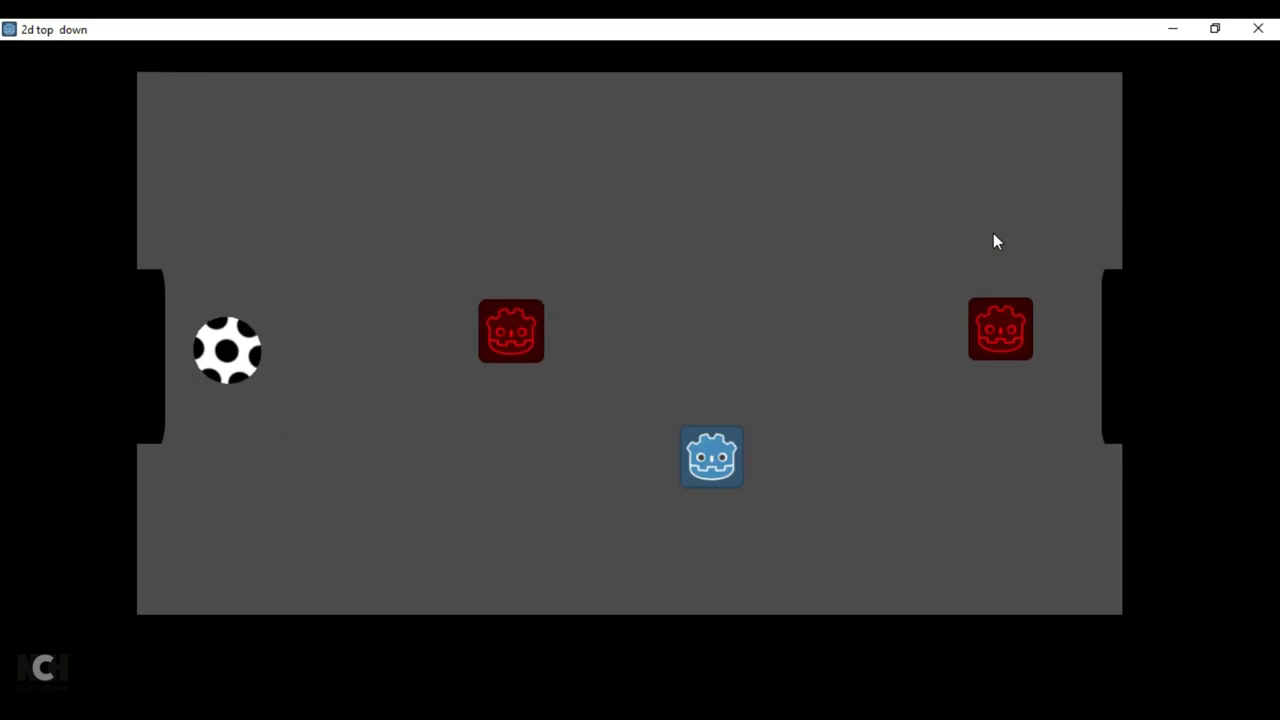
Stop the game, open goalkeeper.gd, and run the game again.
key("F8")
left_click(682, 64)
key("F5")
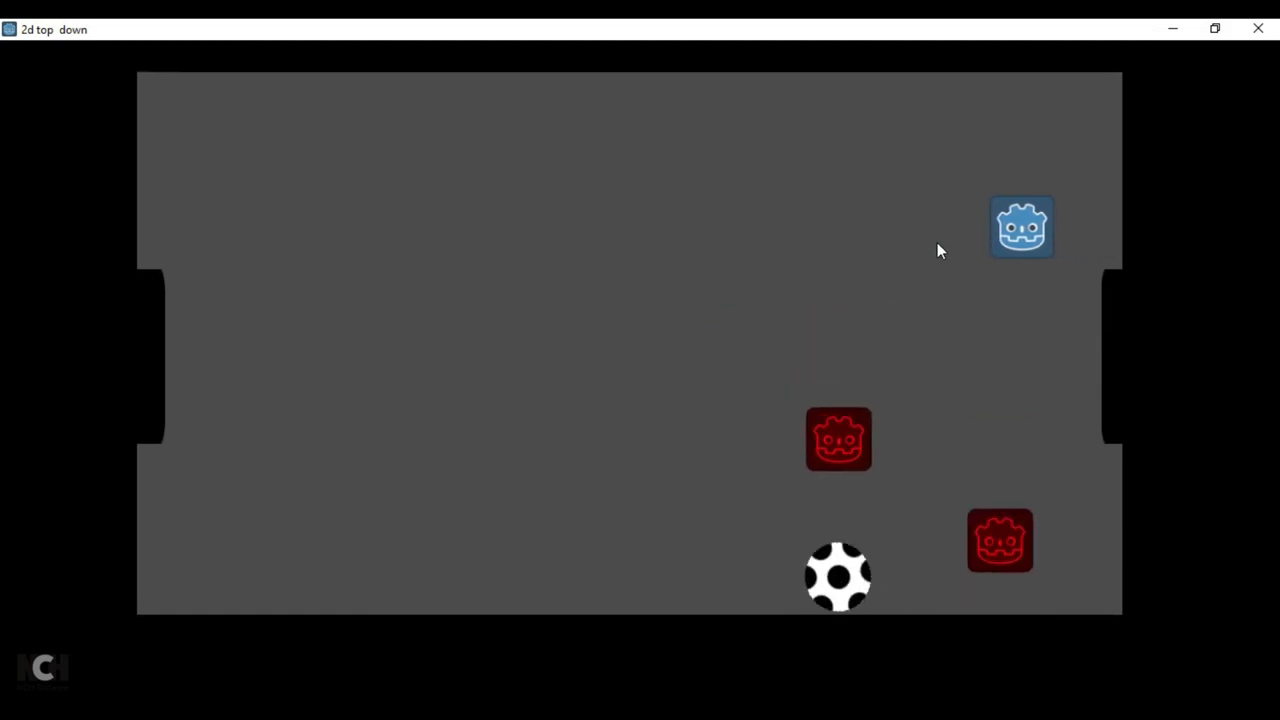
Close the game, change goalkeeper speed from 100000 to 10000, and play the scene.
left_click(1258, 28)
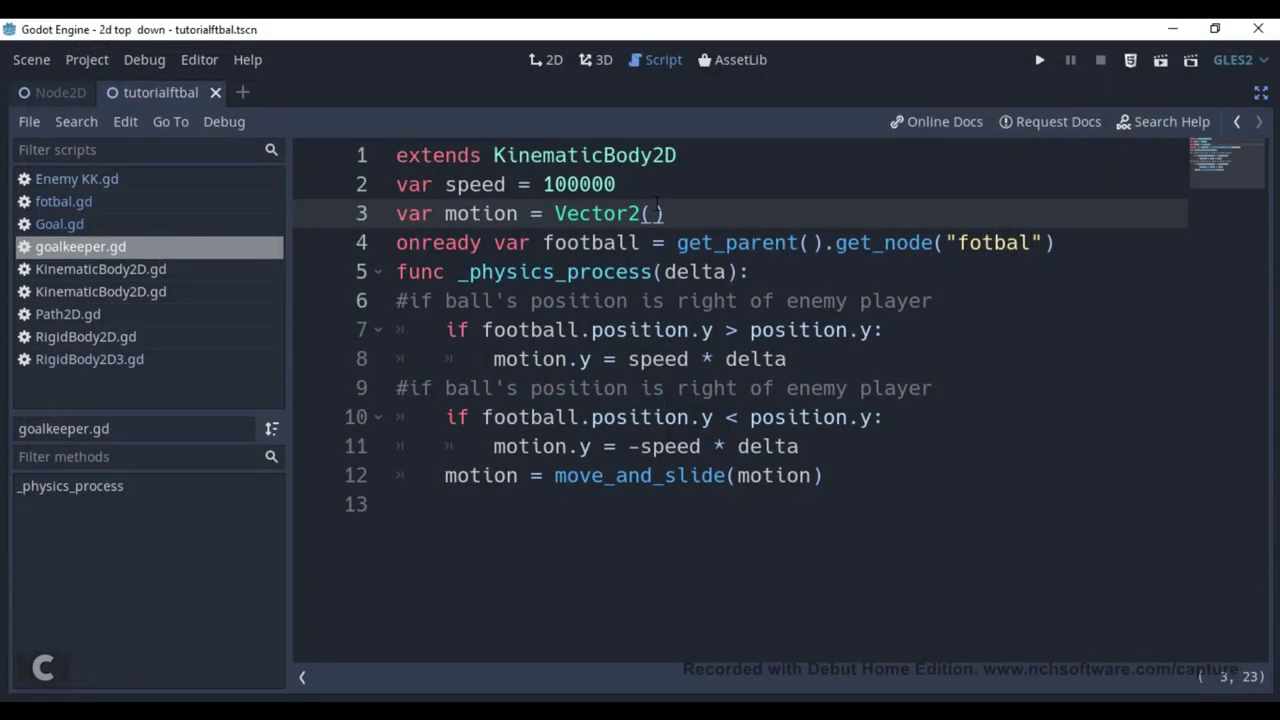
left_click(636, 183)
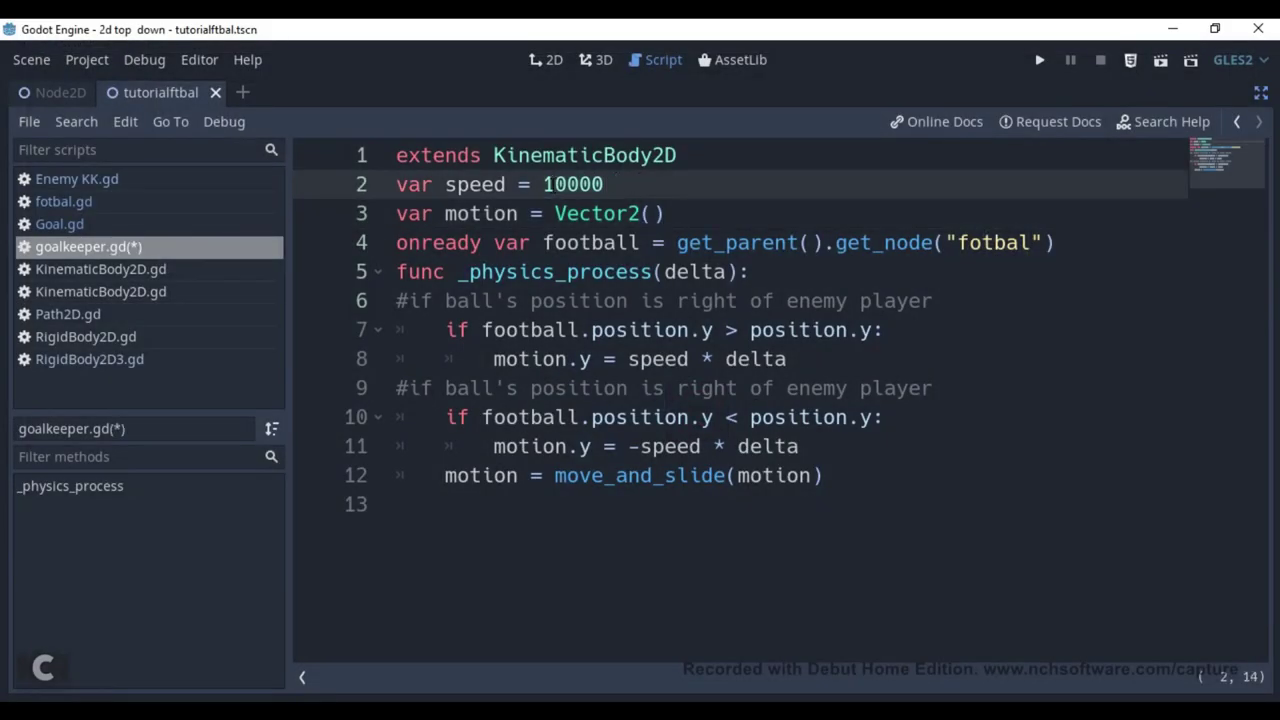
left_click(500, 184)
type("2")
left_click(1160, 62)
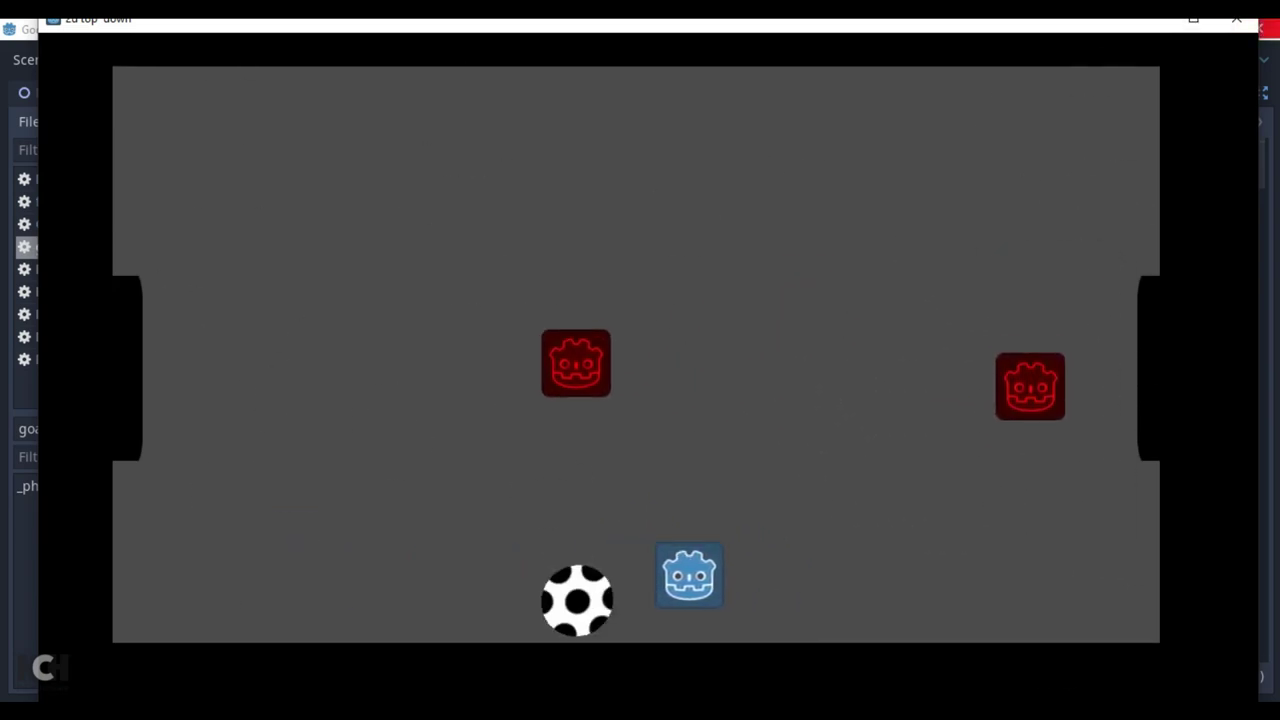
Move the goalkeeper right, in front of the right goal, and run the game.
left_click(1237, 19)
left_click(545, 59)
left_click_drag(818, 432, 862, 432)
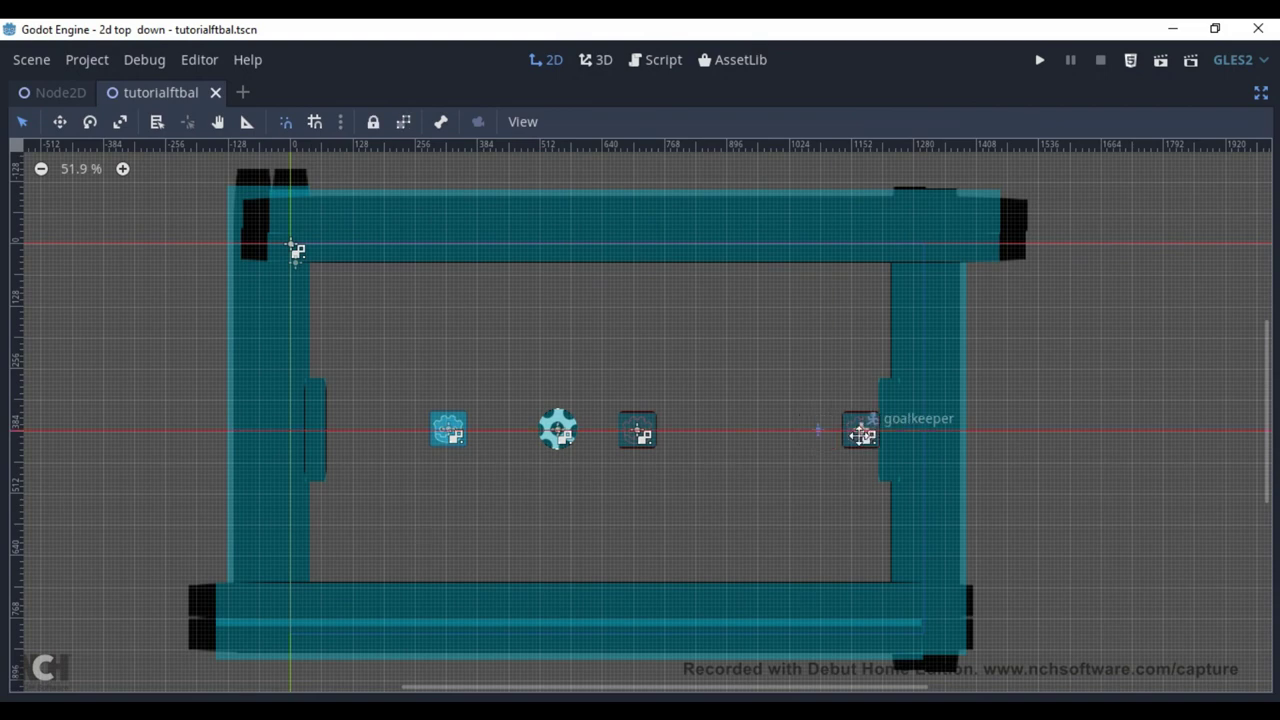
left_click(1160, 62)
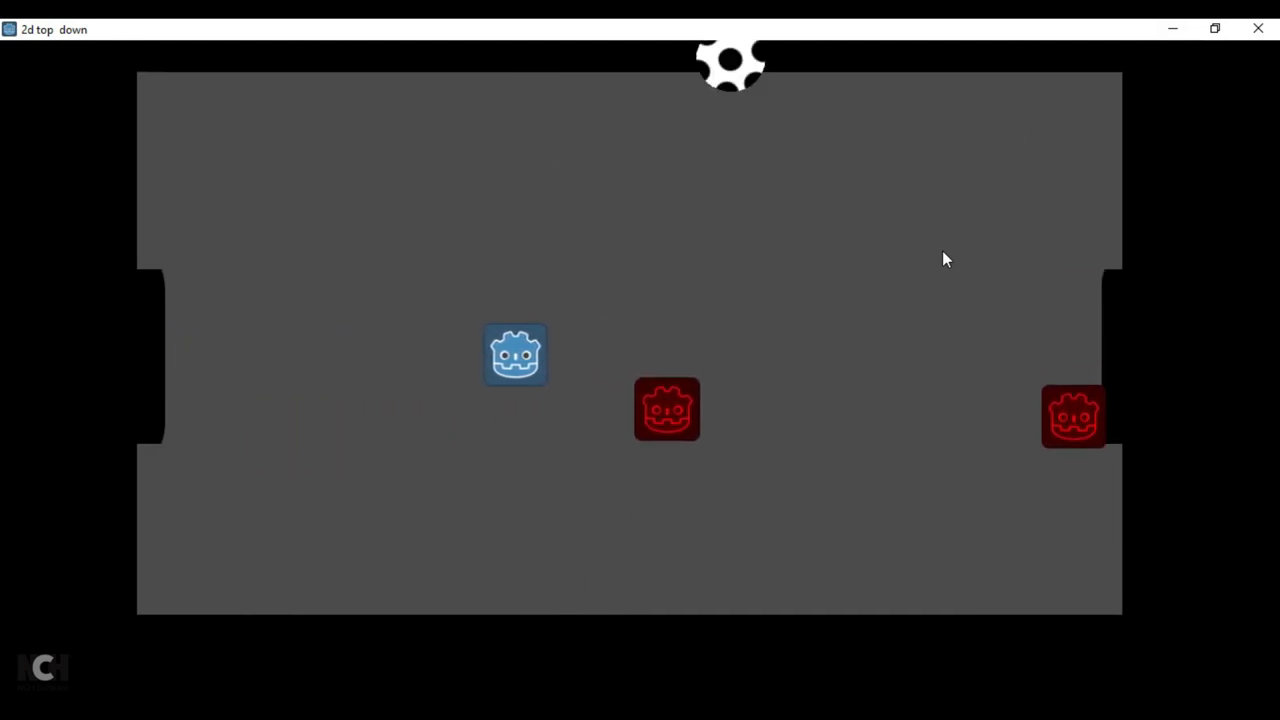
Restore the editor panels and test-run the scene twice more.
key("F8")
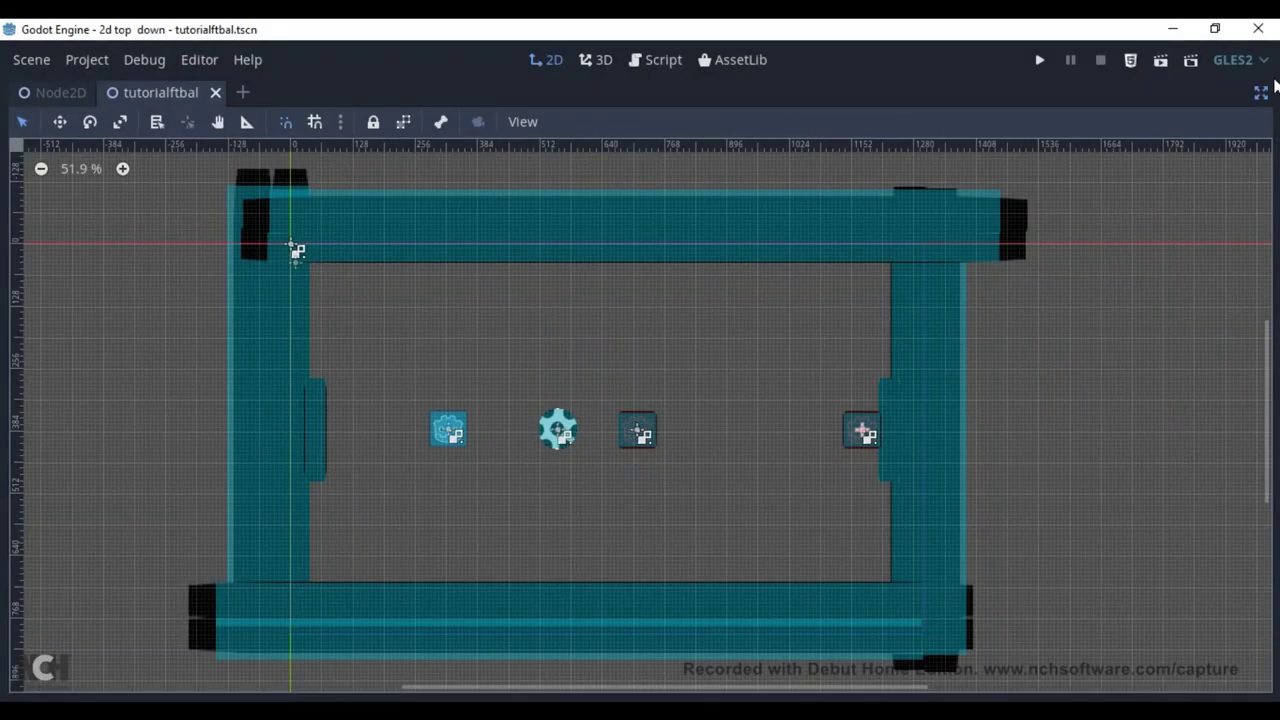
key("ctrl+shift+F11")
scroll(836, 371, "down", 2)
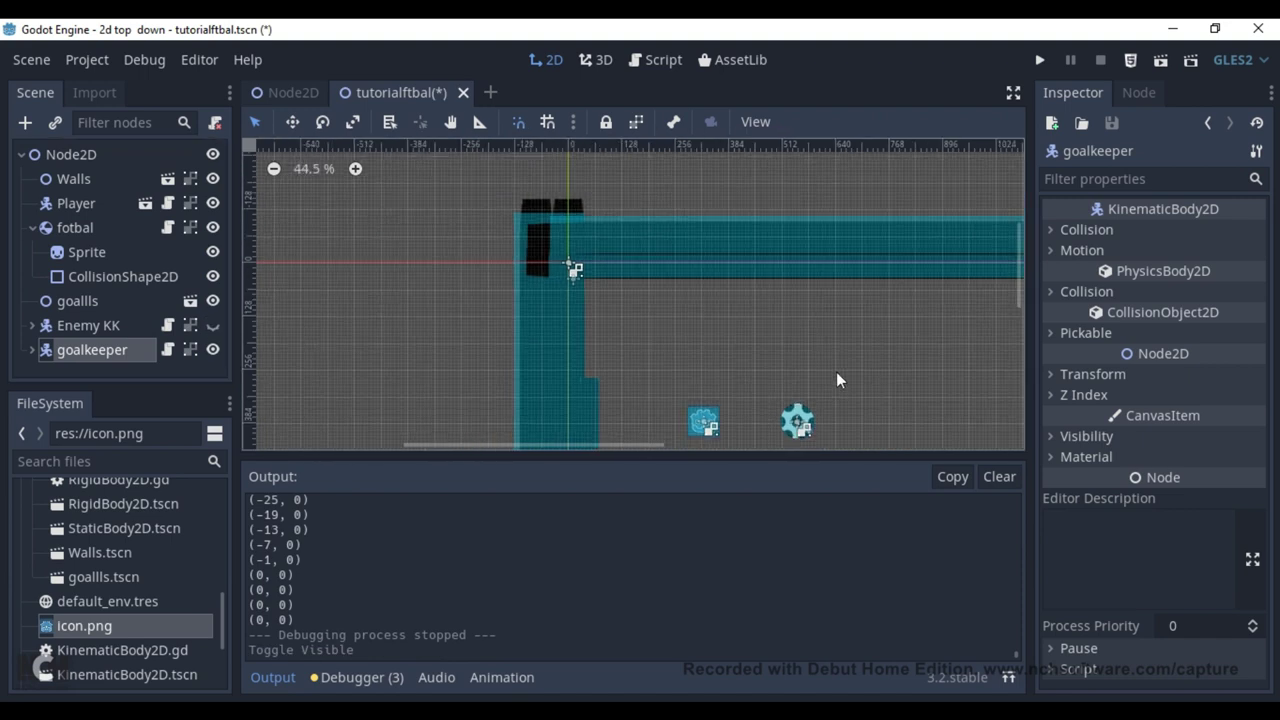
scroll(836, 371, "down", 1)
left_click(1161, 61)
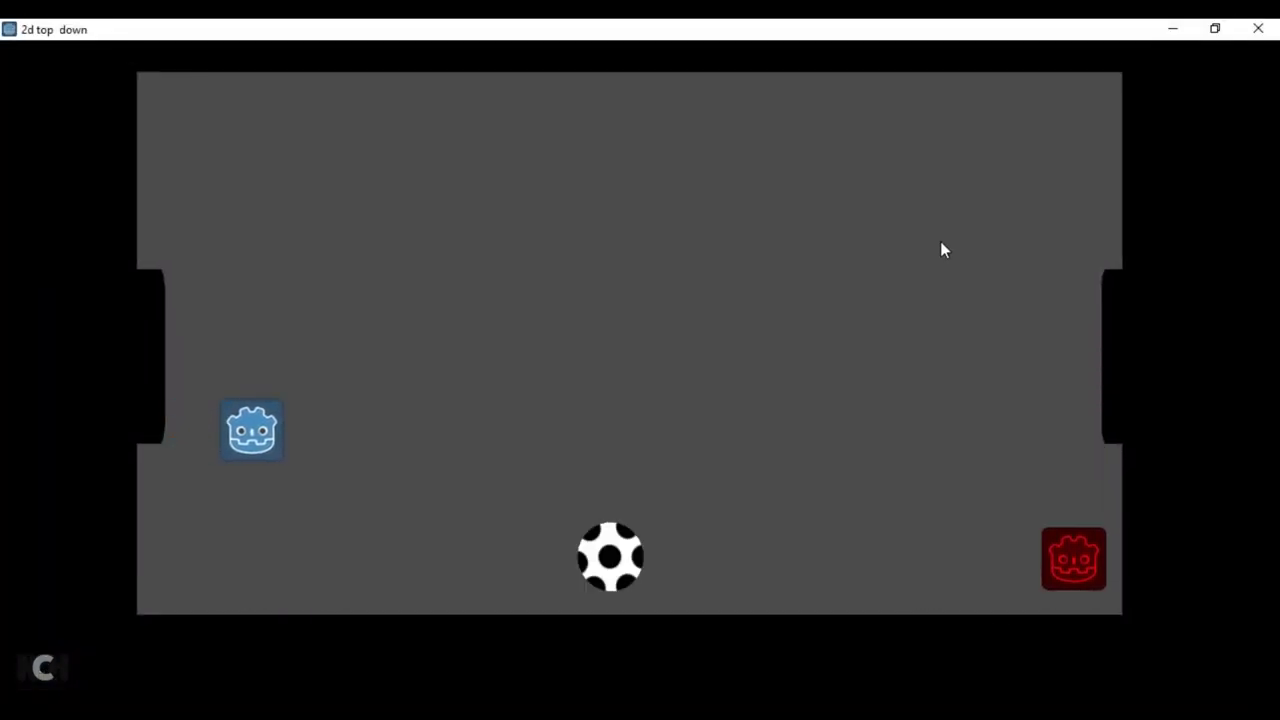
left_click(1258, 28)
scroll(761, 295, "down", 1)
scroll(761, 295, "up", 2)
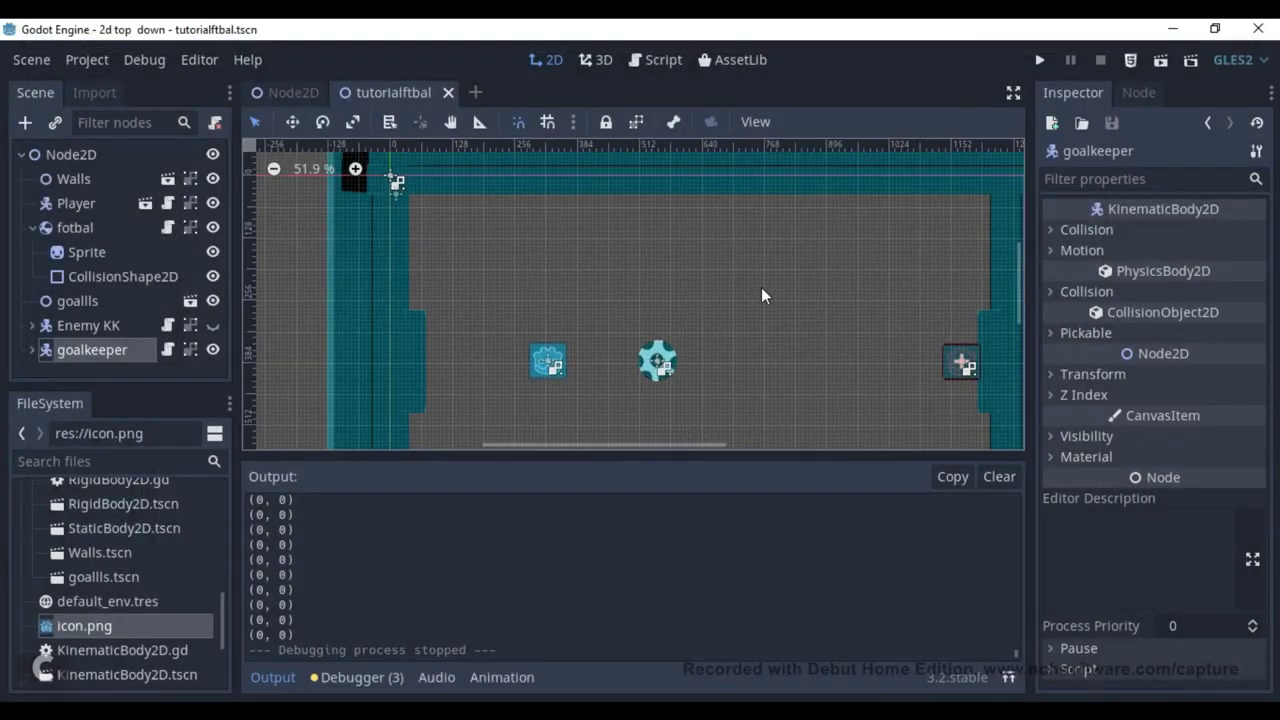
scroll(761, 295, "up", 1)
left_click(1160, 60)
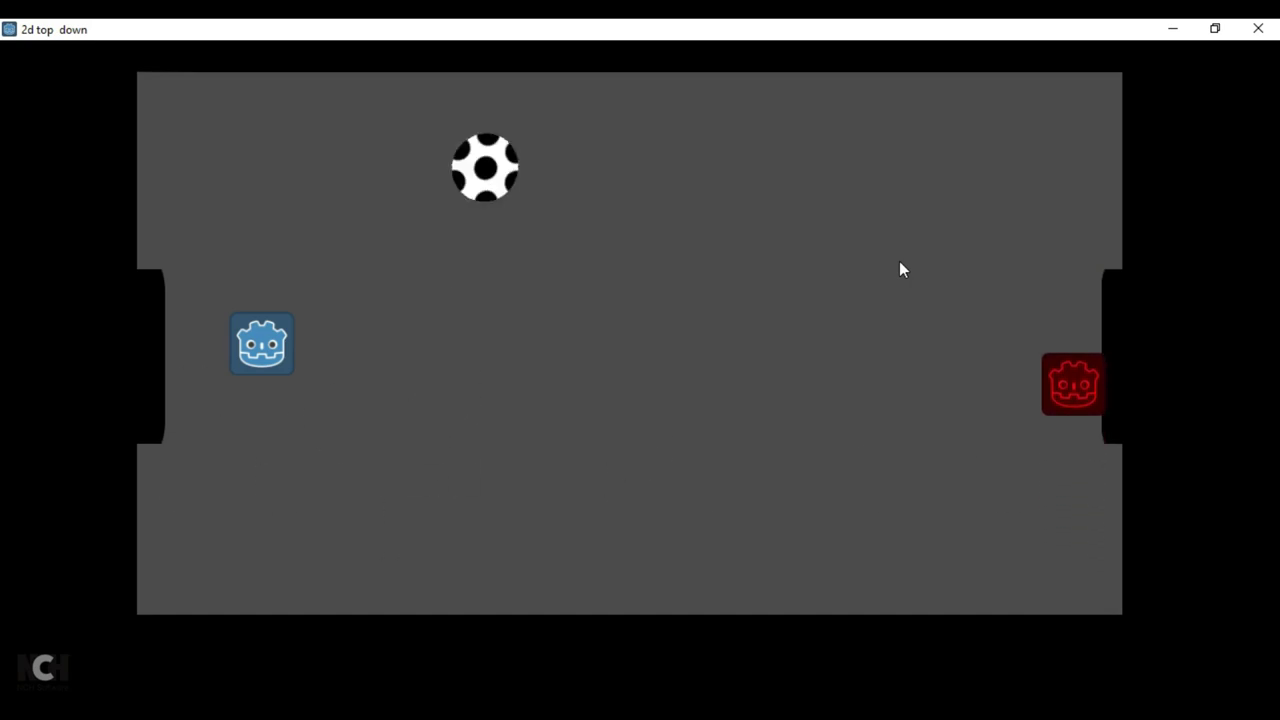
Make Enemy KK visible, delete it, and run with only the goalkeeper.
left_click(1258, 28)
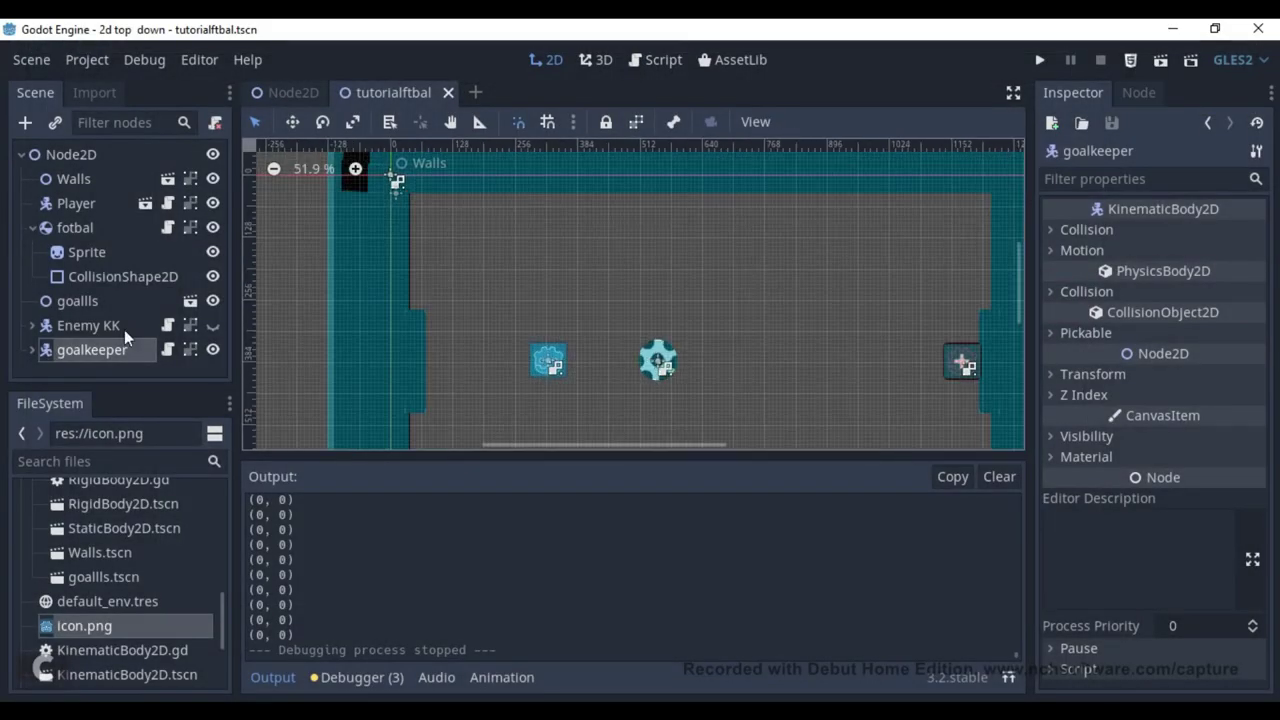
scroll(607, 368, "down", 1)
left_click(212, 325)
scroll(397, 306, "down", 3)
scroll(397, 306, "up", 1)
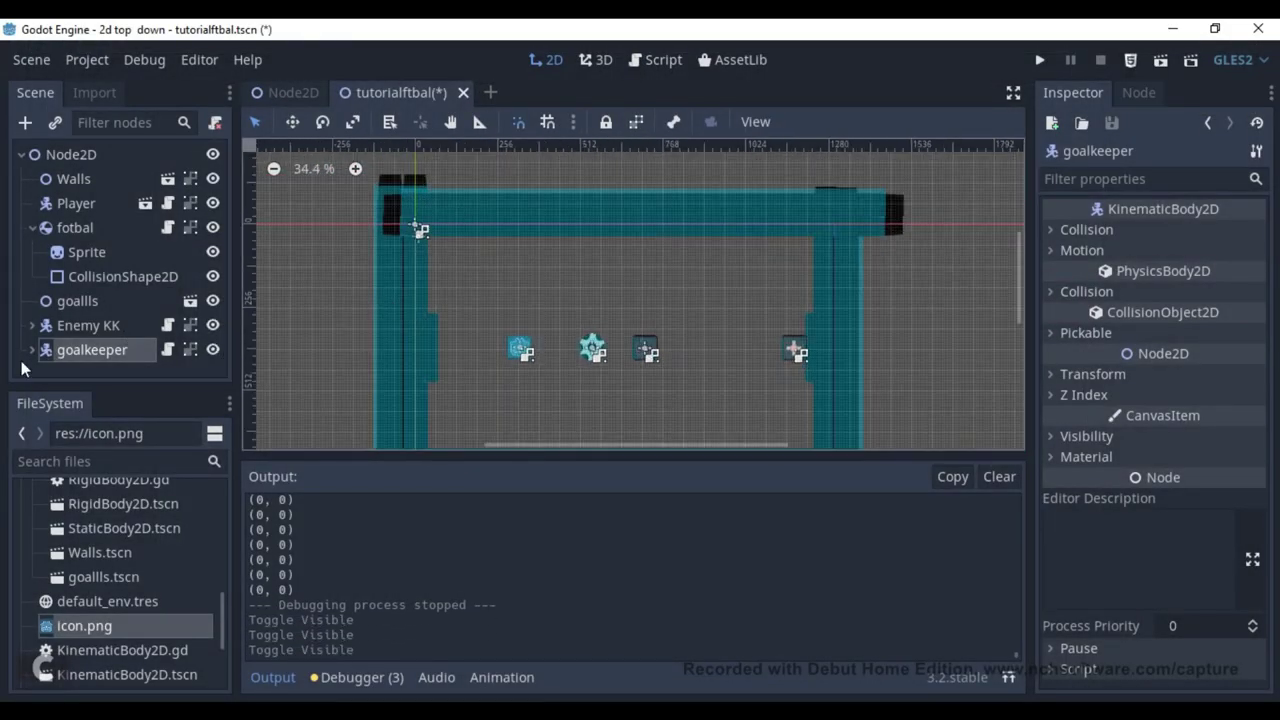
left_click(150, 326)
key("Delete")
left_click(1147, 65)
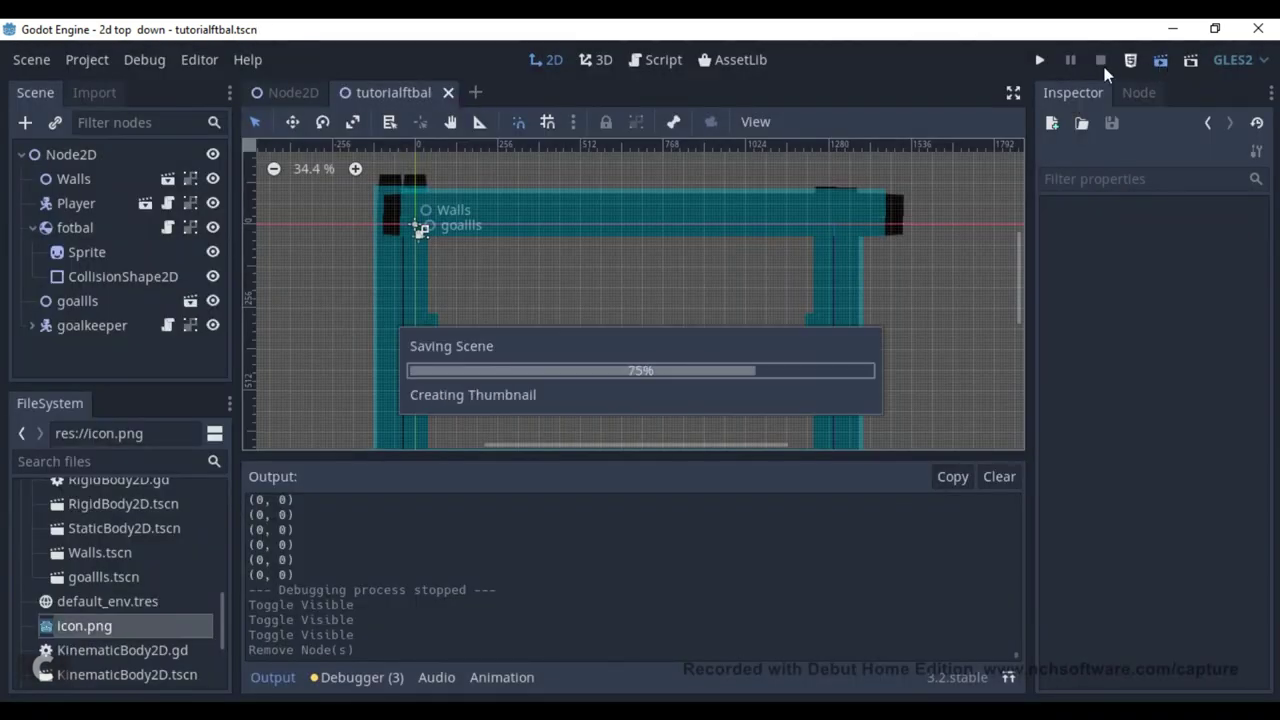
Steer the blue player around the field to test the goalkeeper's tracking.
key("Right")
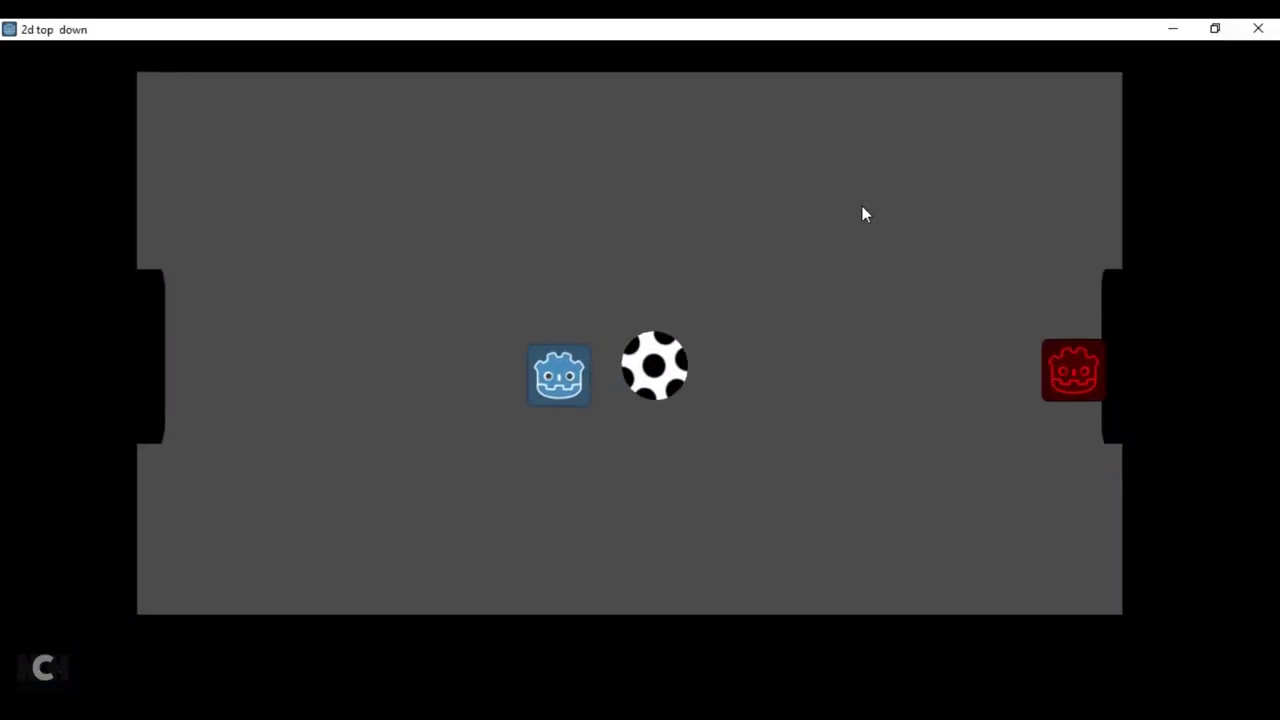
key("Down")
key("Left")
key("Up")
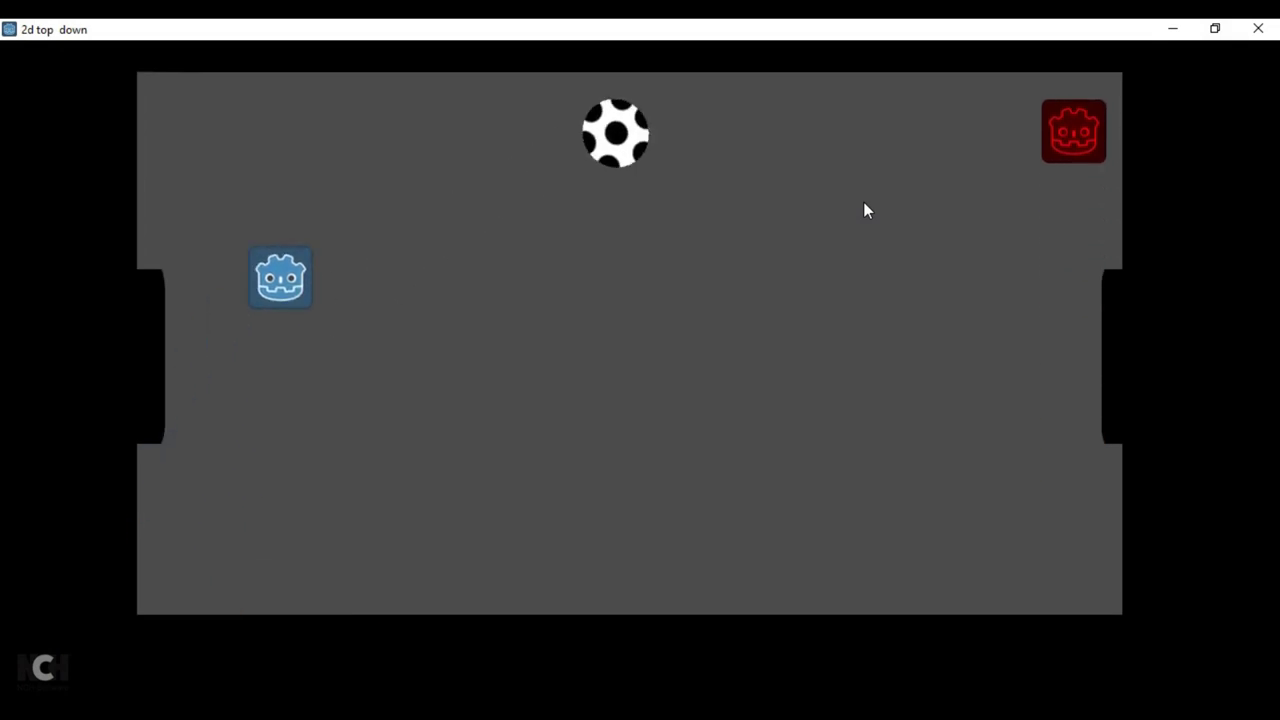
key("Right")
key("Down")
key("Left")
key("Left")
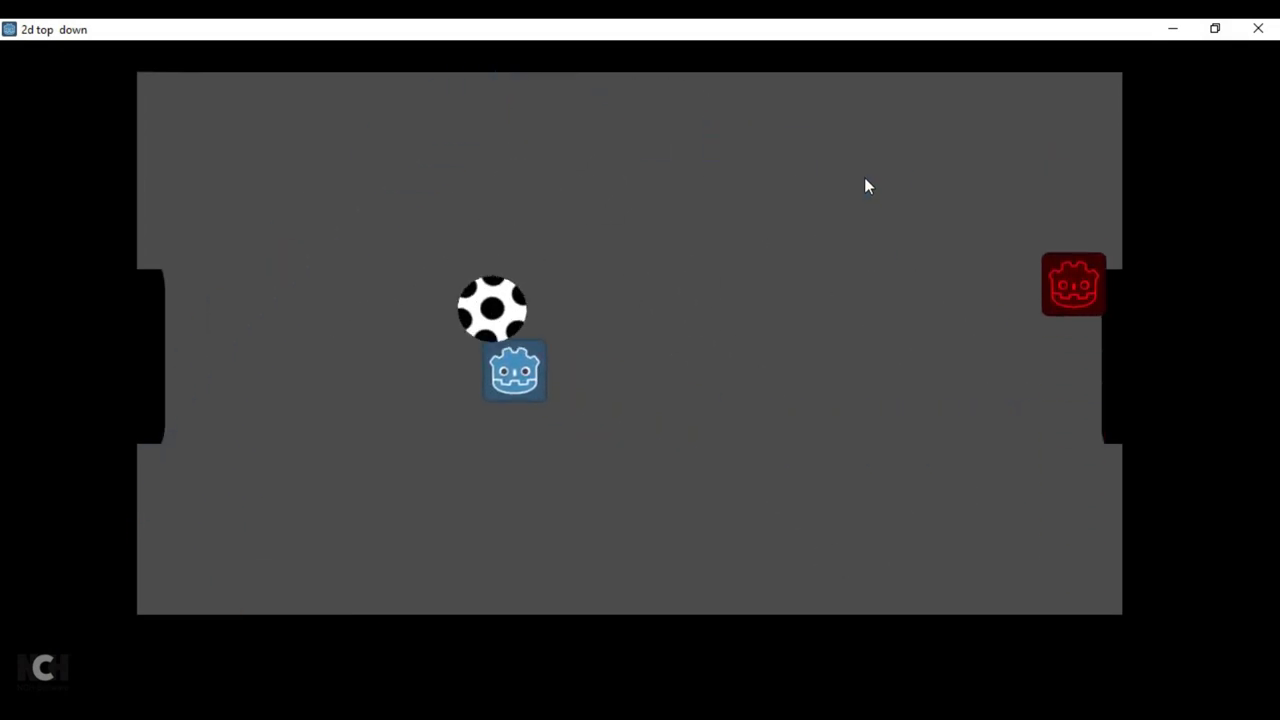
key("Up")
key("Down")
key("Down")
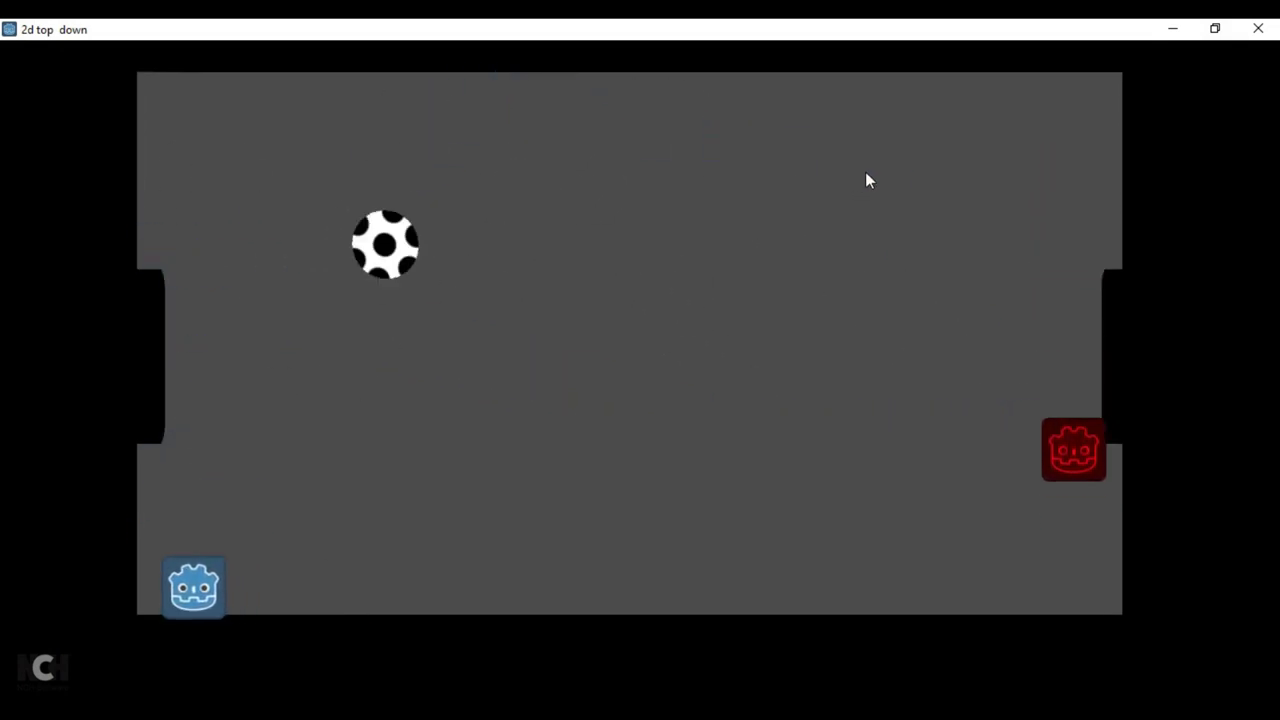
key("Right")
key("Up")
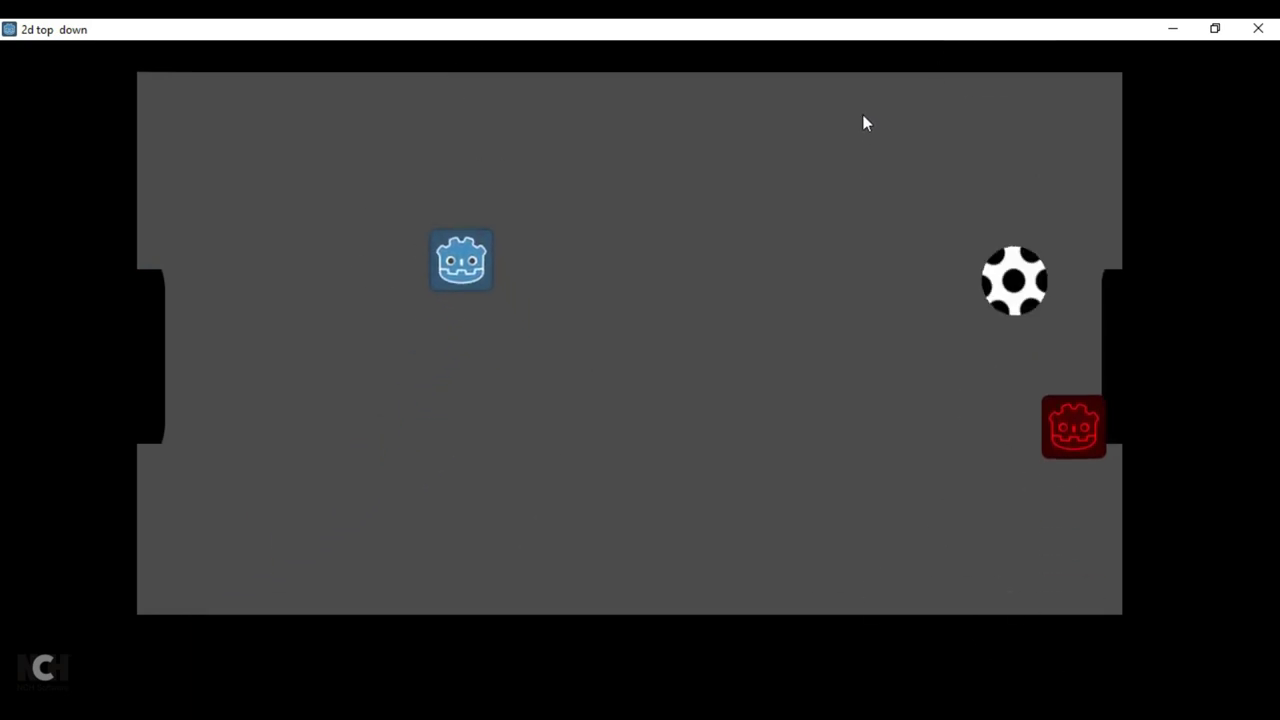
key("Left")
key("Right")
key("Down")
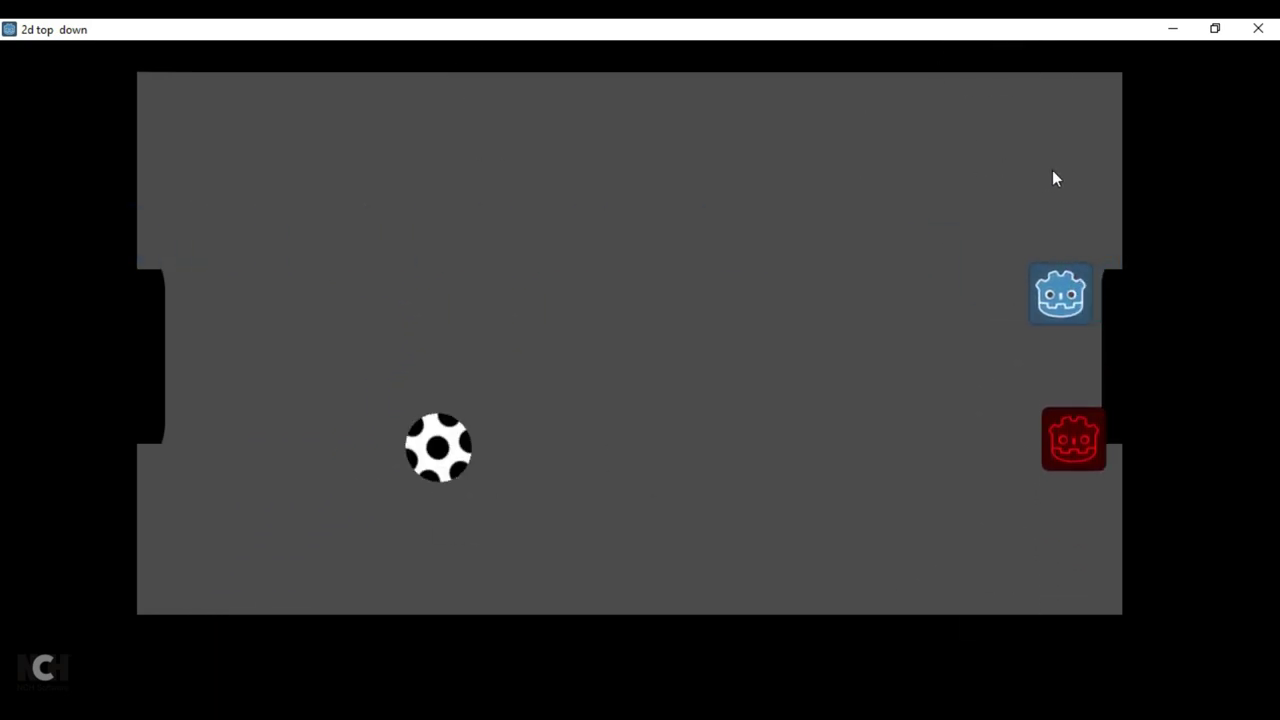
key("Left")
key("Right")
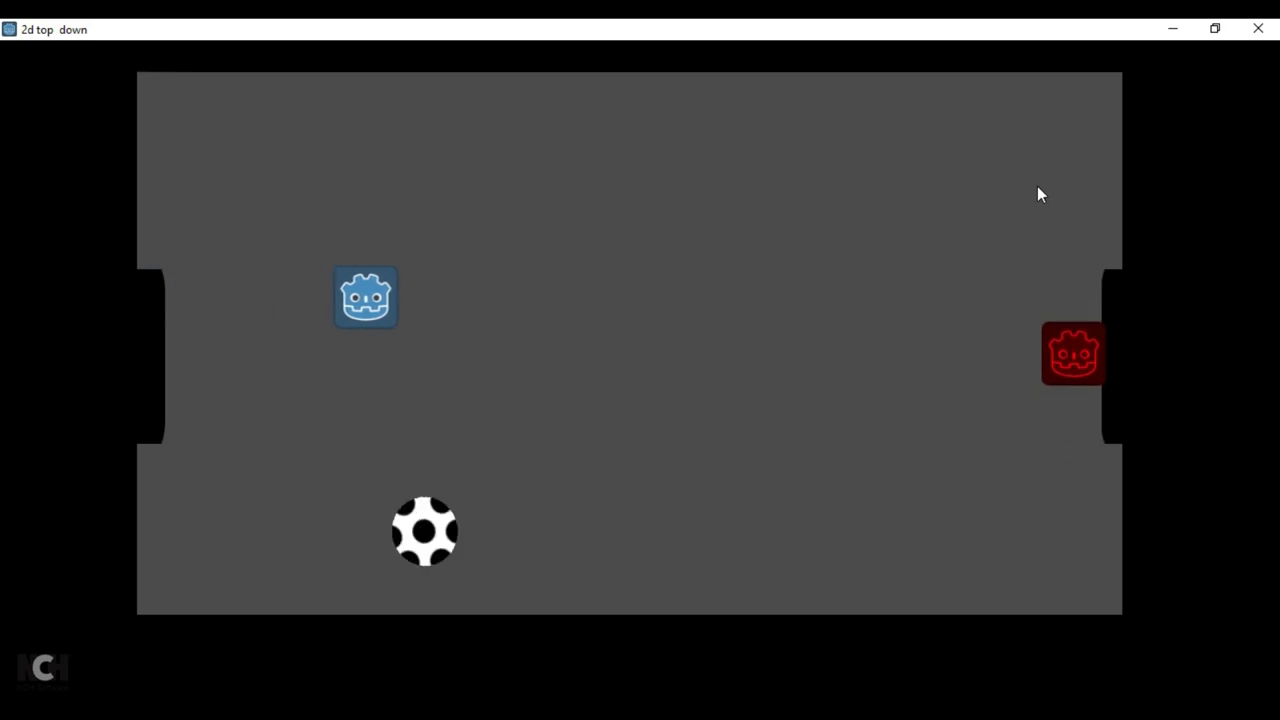
key("Left")
key("Right")
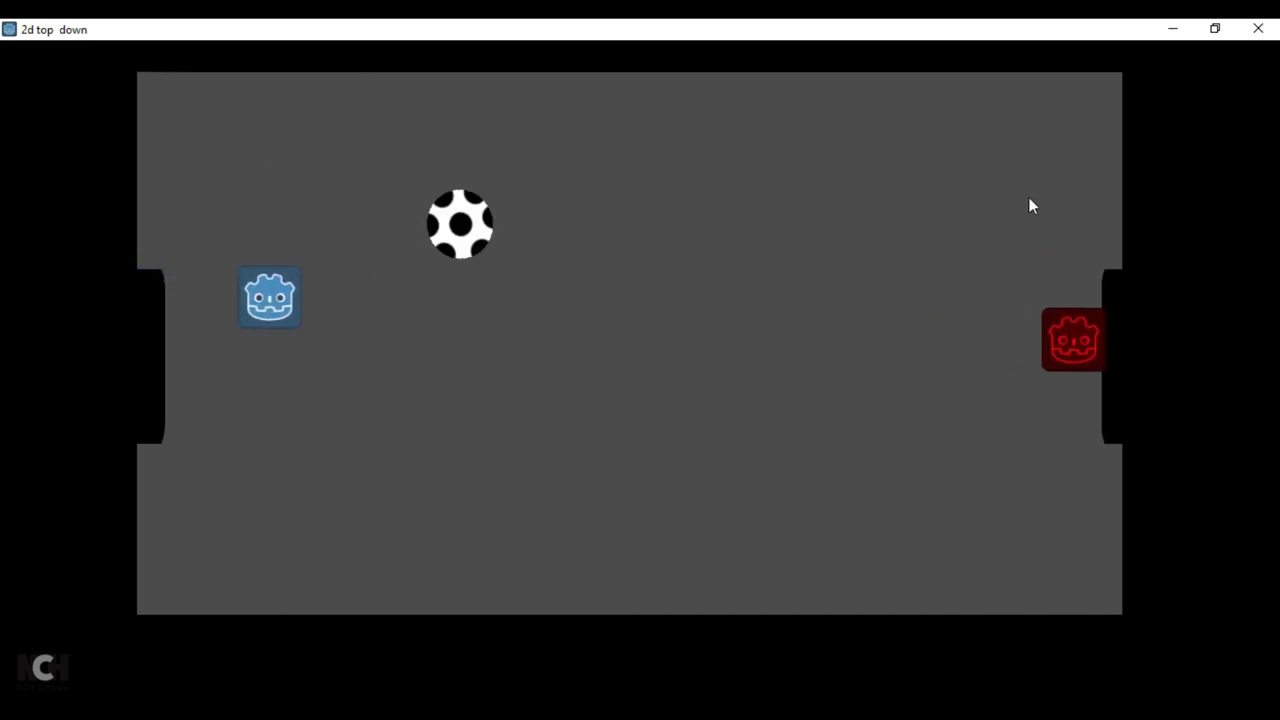
key("Left")
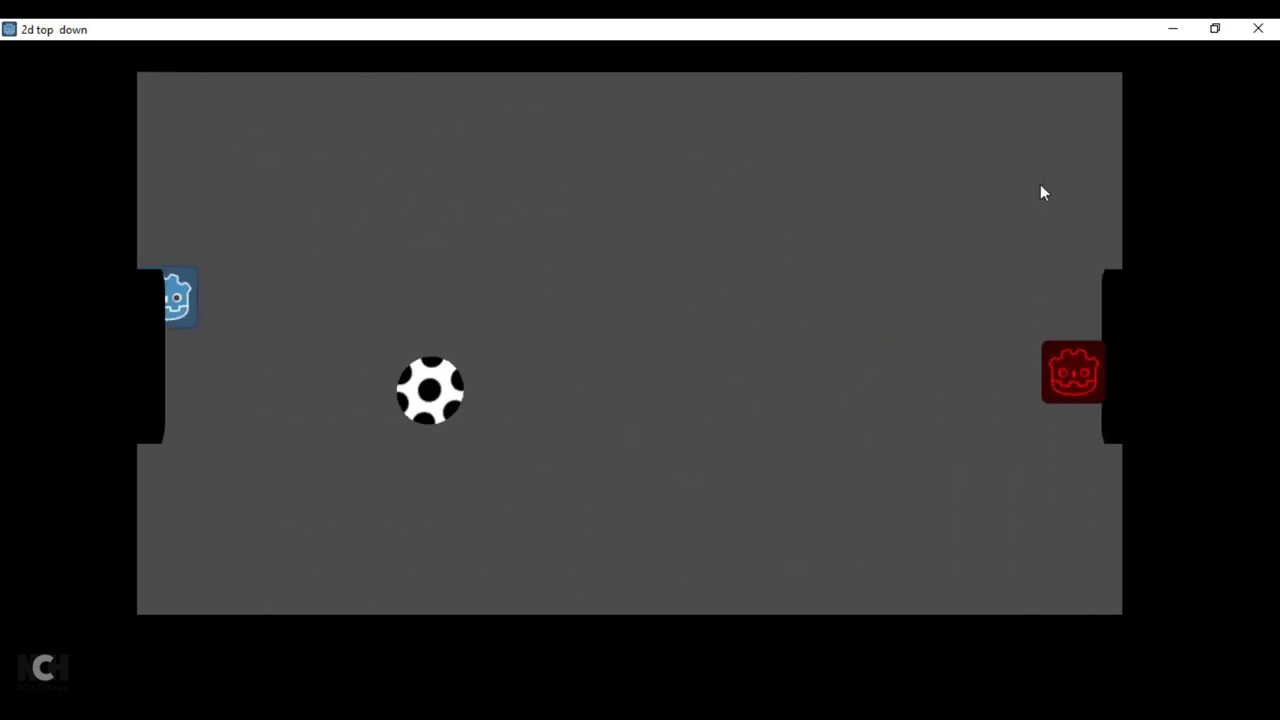
key("Right")
key("Right")
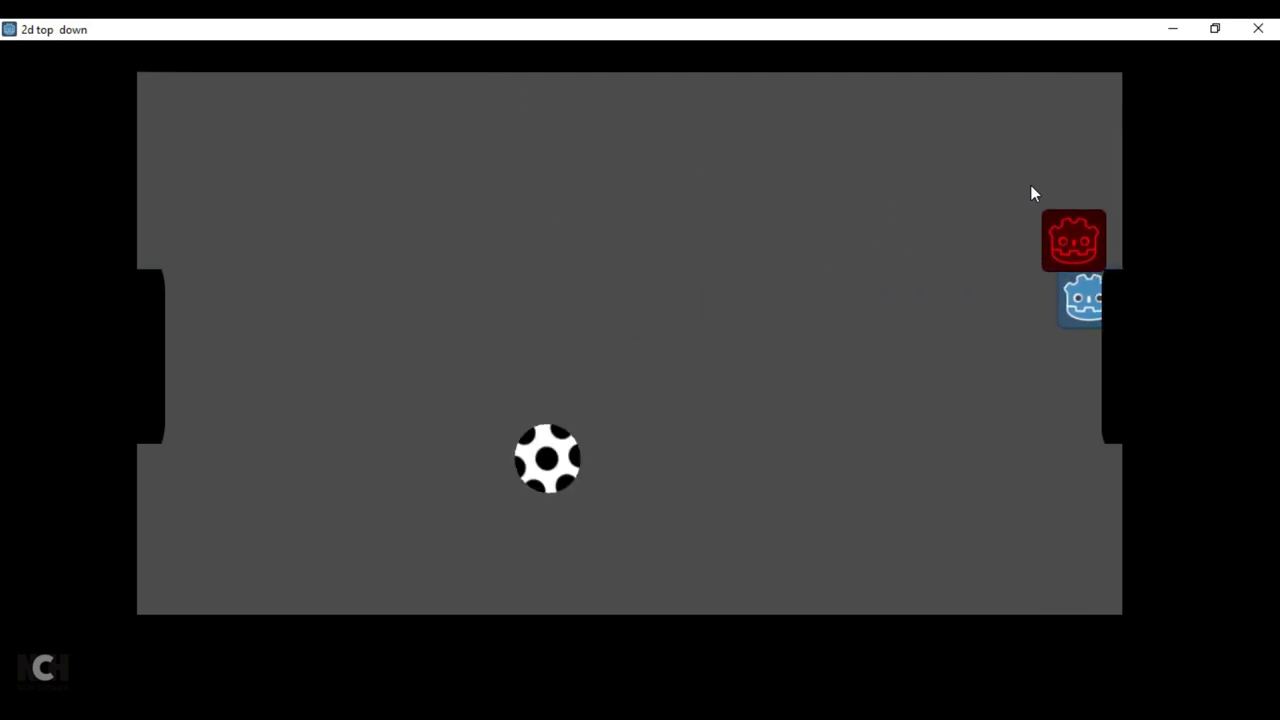
key("Left")
key("Left")
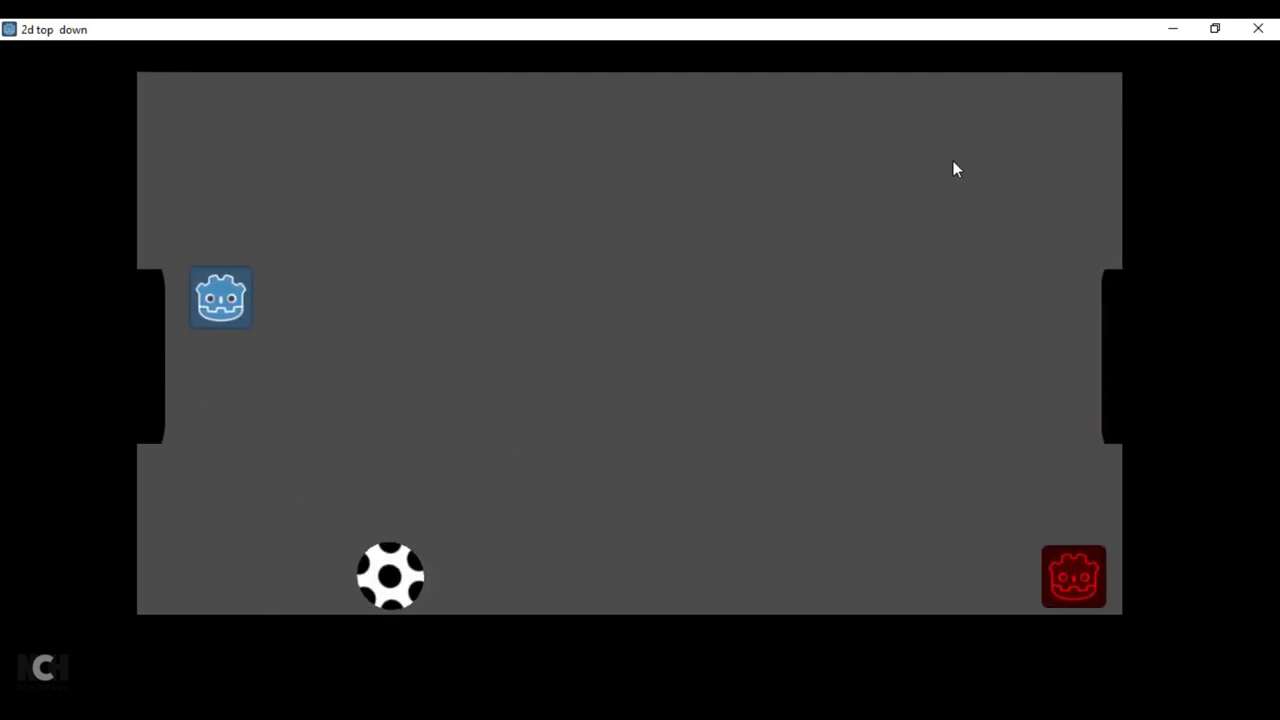
key("Right")
key("Right")
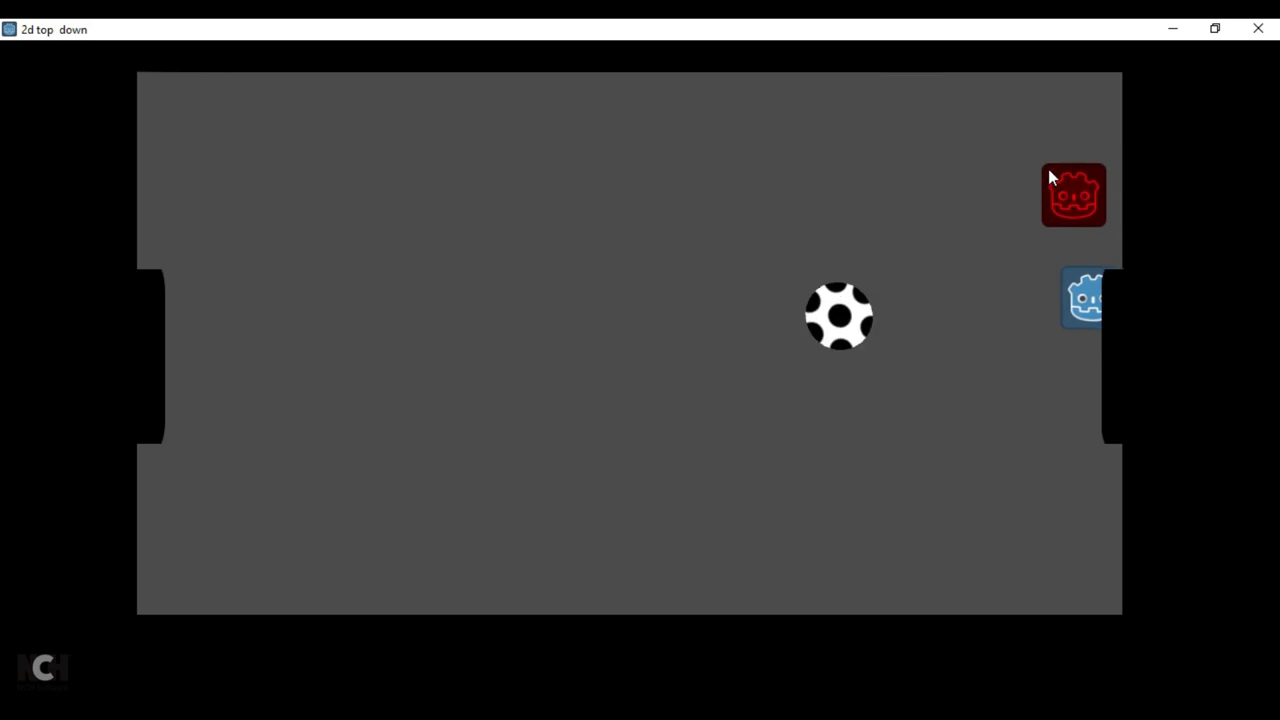
key("Left")
Undo the deletion to restore Enemy KK and relaunch the scene.
left_click(1258, 28)
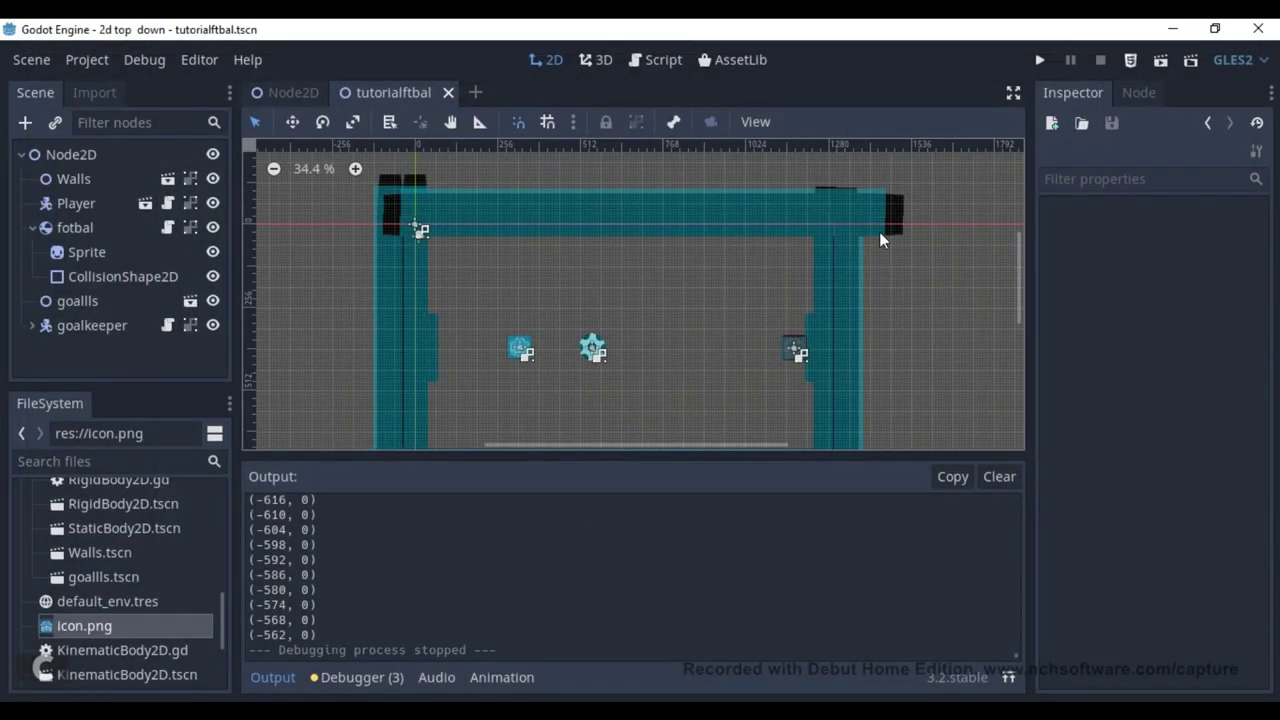
key("ctrl+z")
left_click(1160, 60)
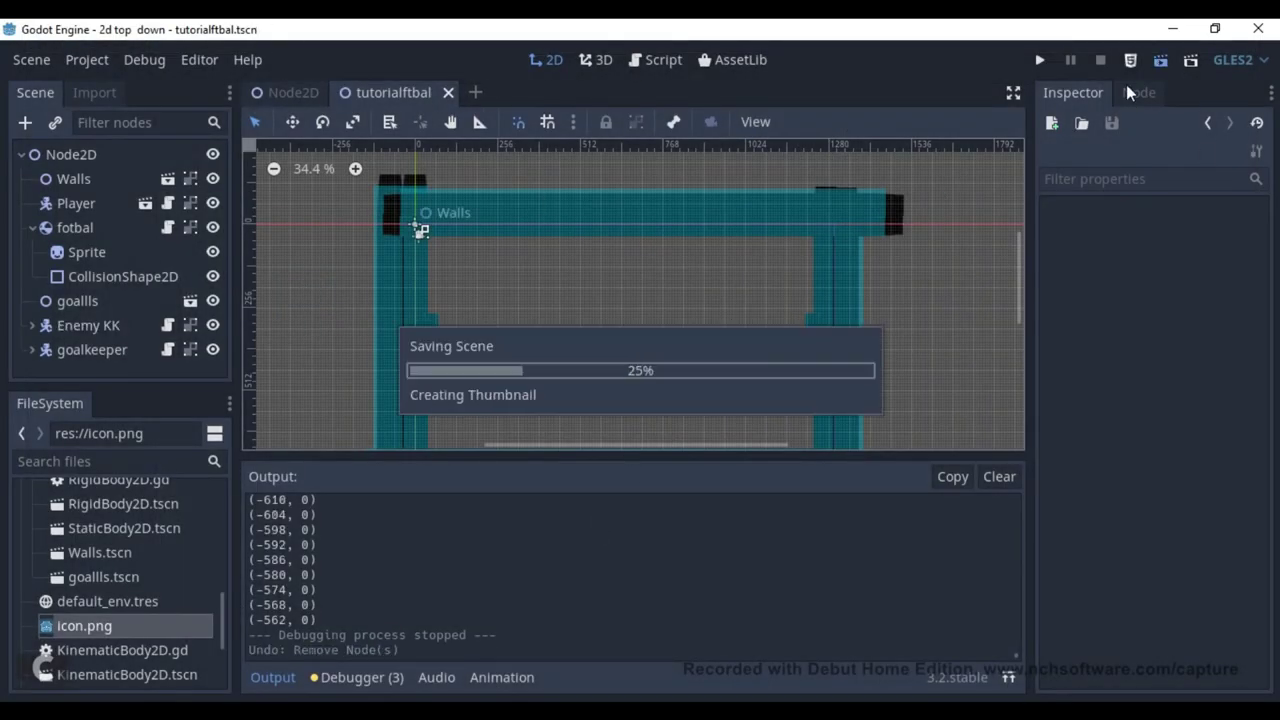
Drive the blue player left and right between goals against the chaser and goalkeeper.
key("Right")
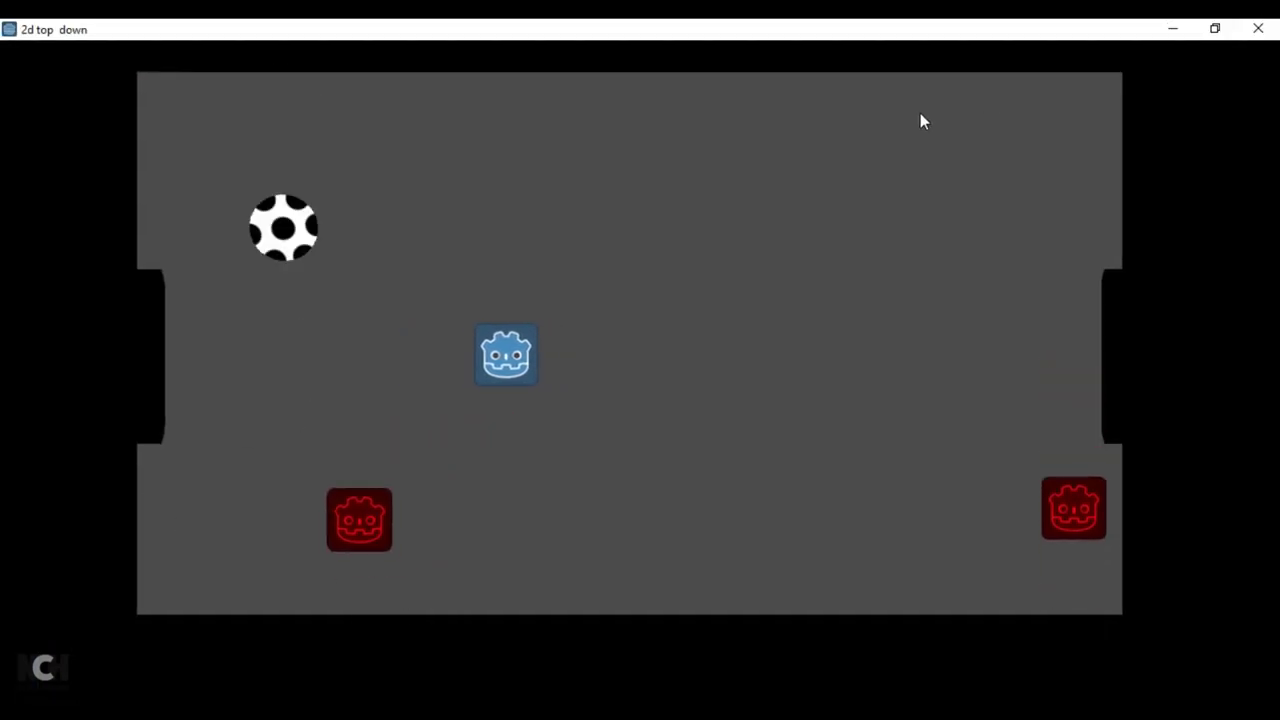
key("Left")
key("Right")
key("Right")
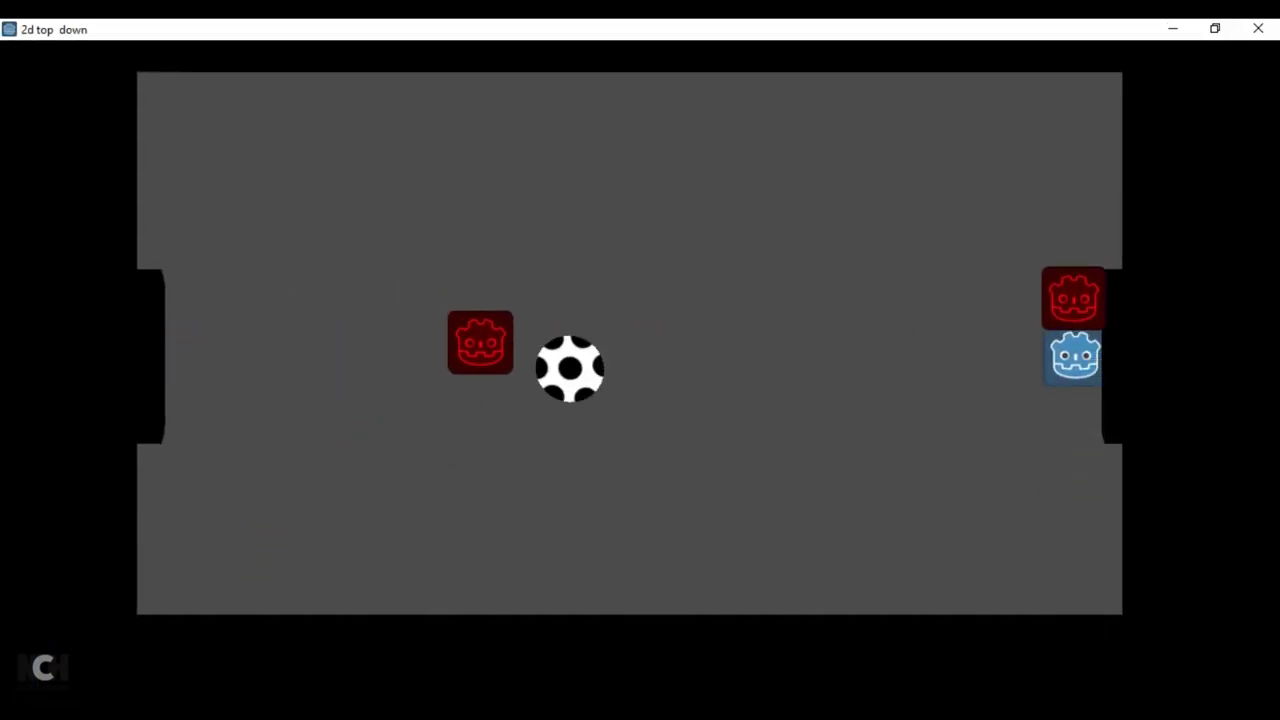
key("Left")
key("Right")
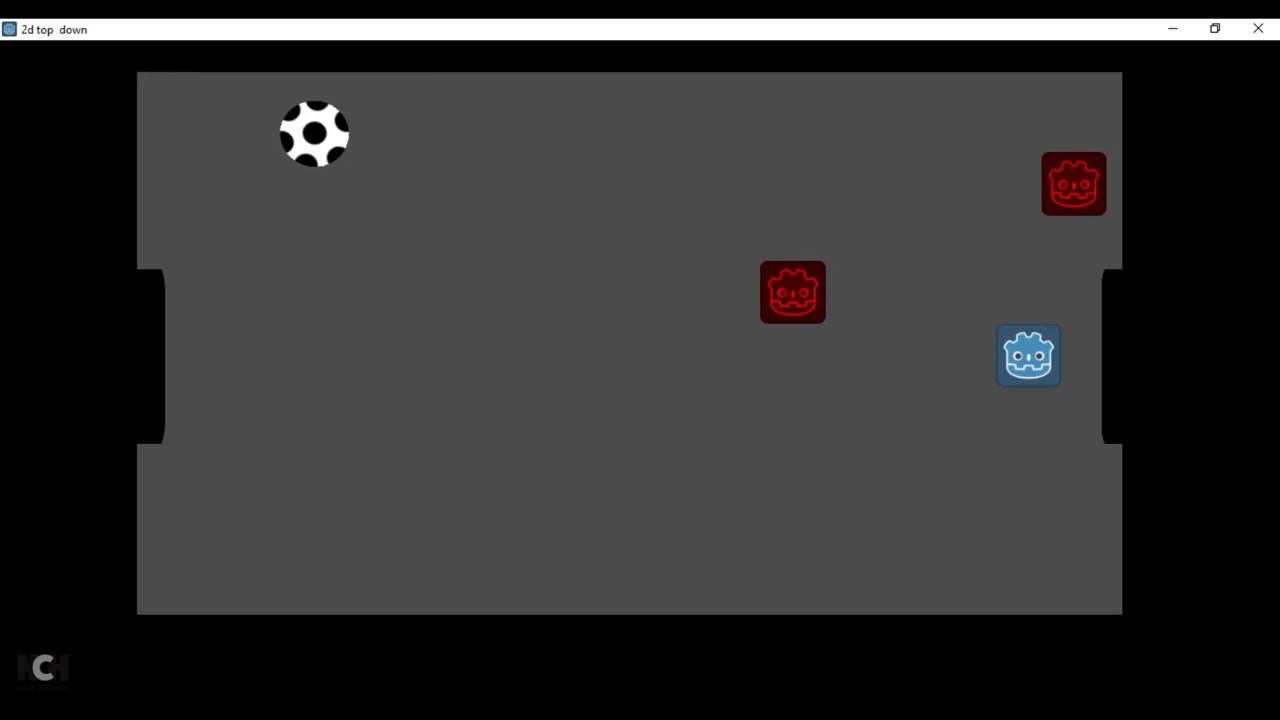
key("Left")
key("Left")
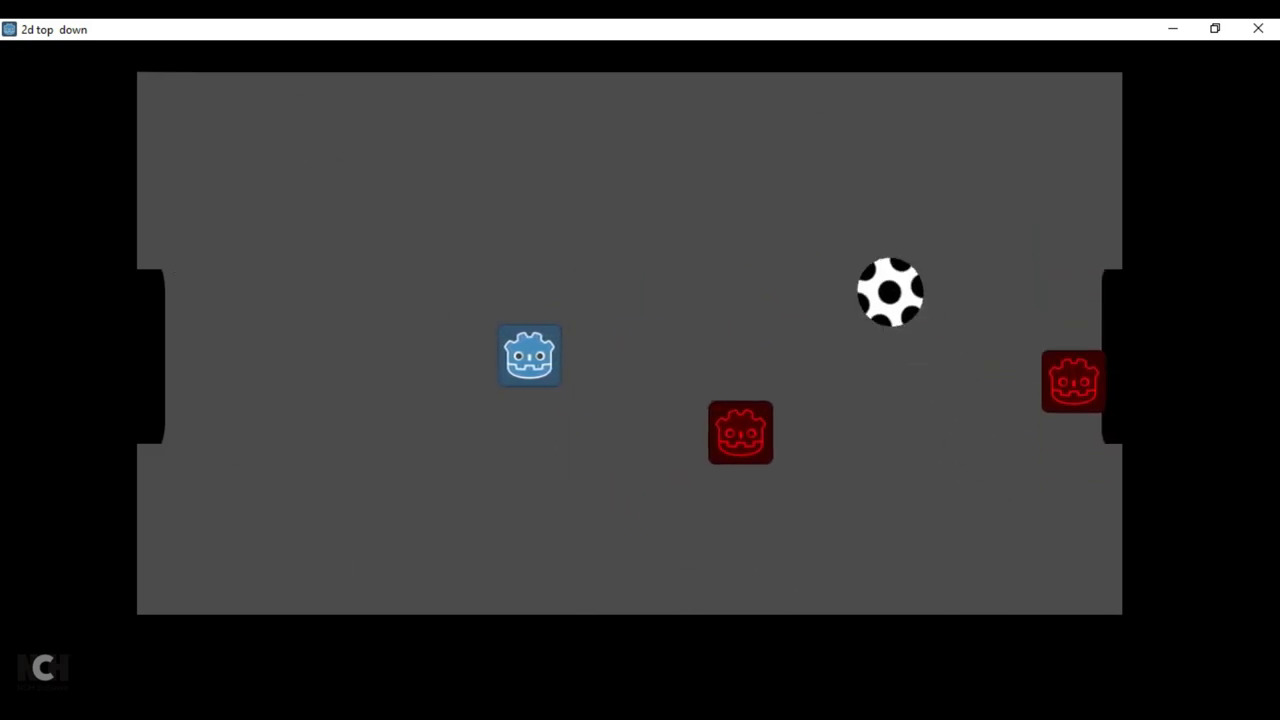
key("Right")
key("Left")
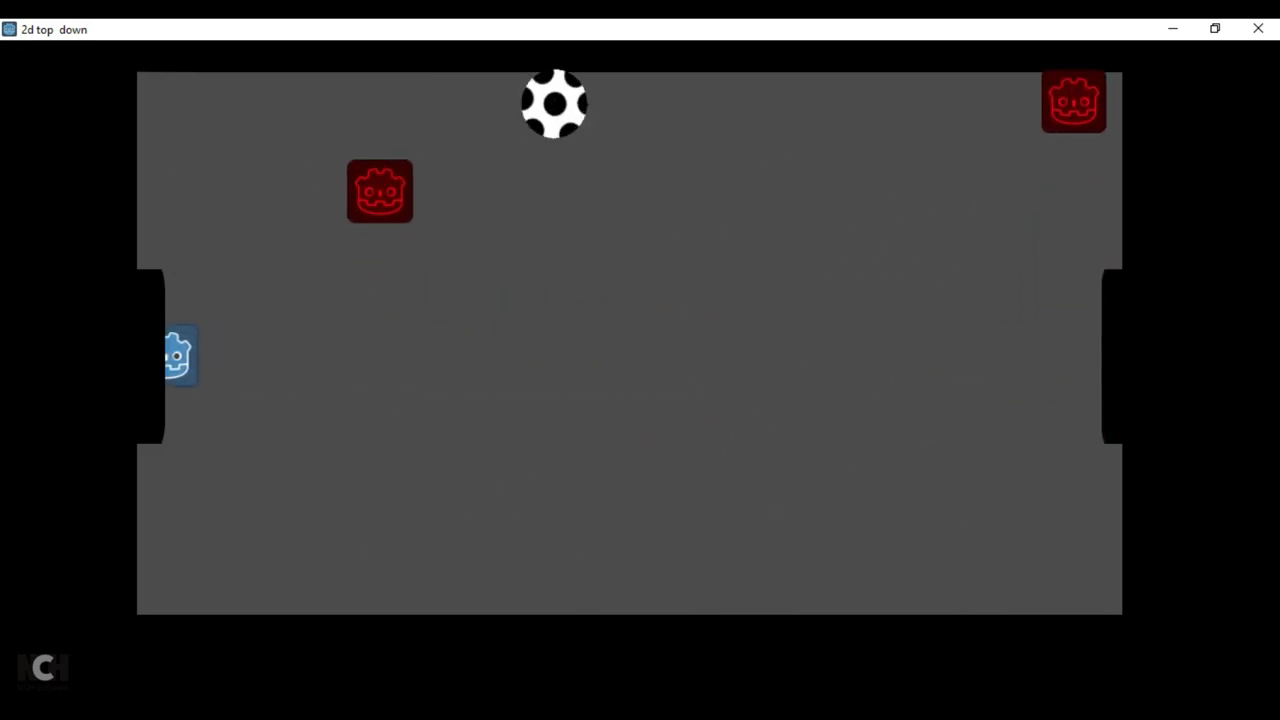
key("Right")
key("Right")
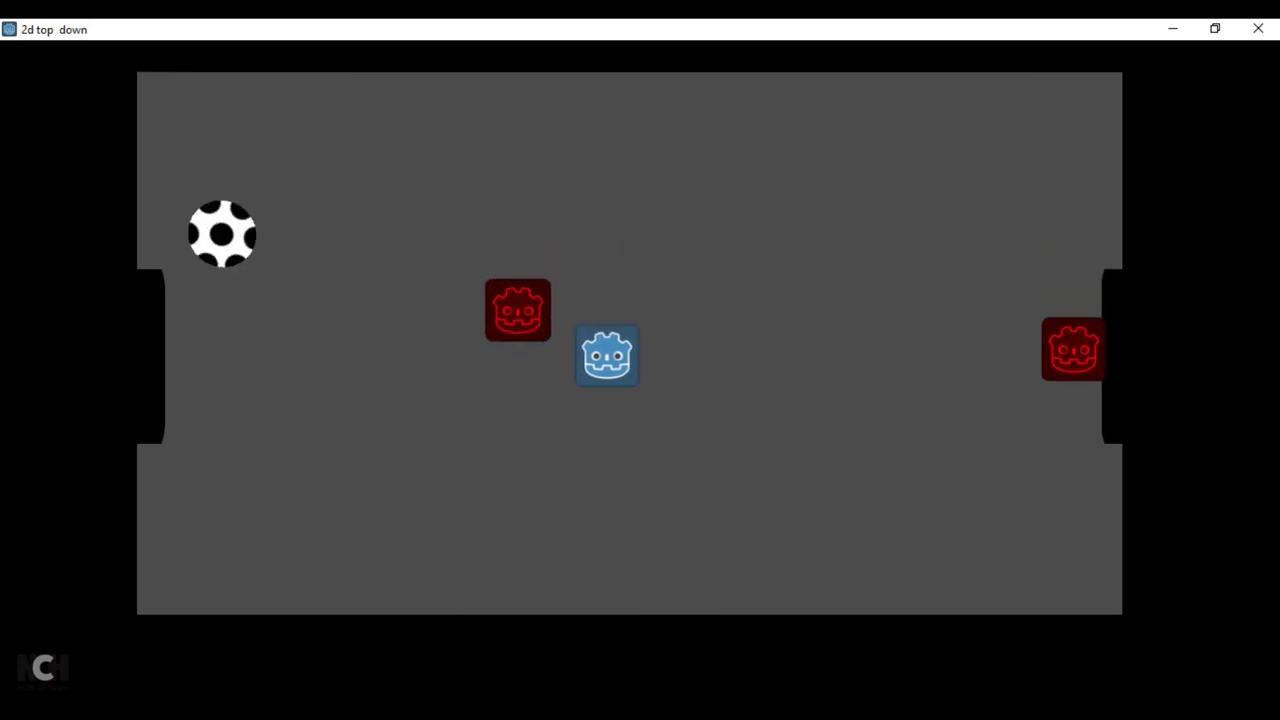
key("Left")
key("Right")
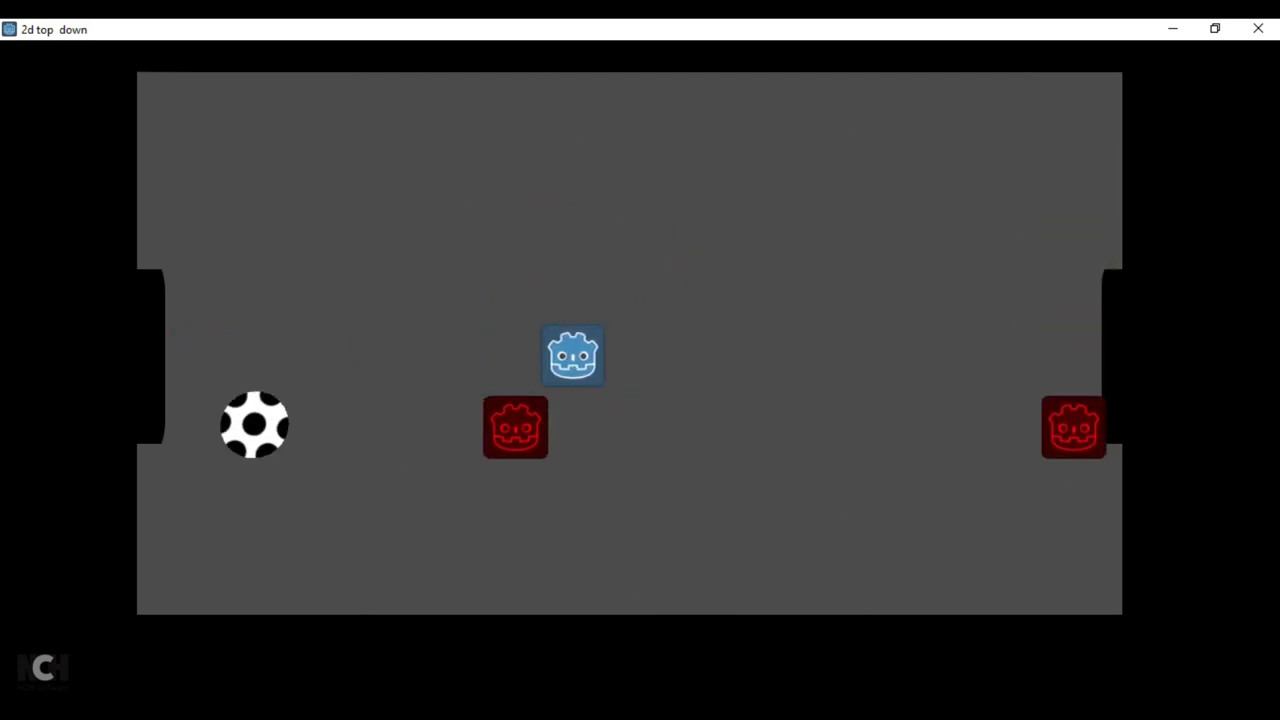
key("Left")
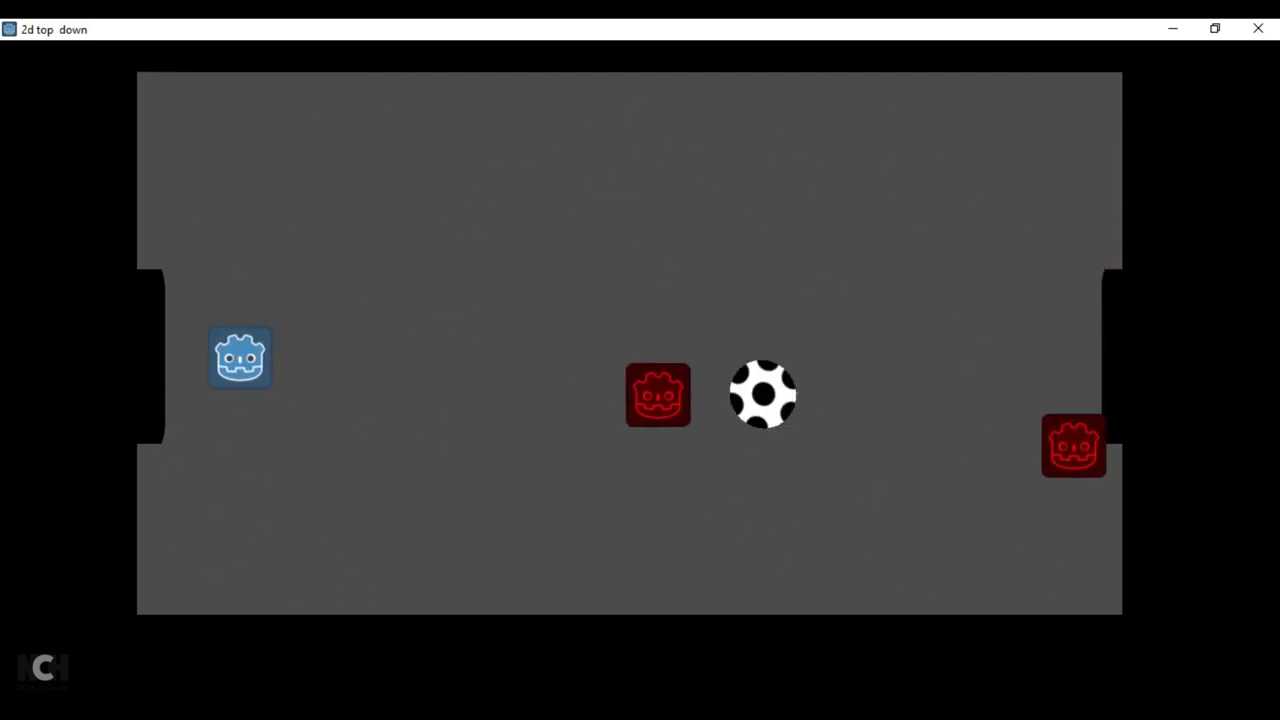